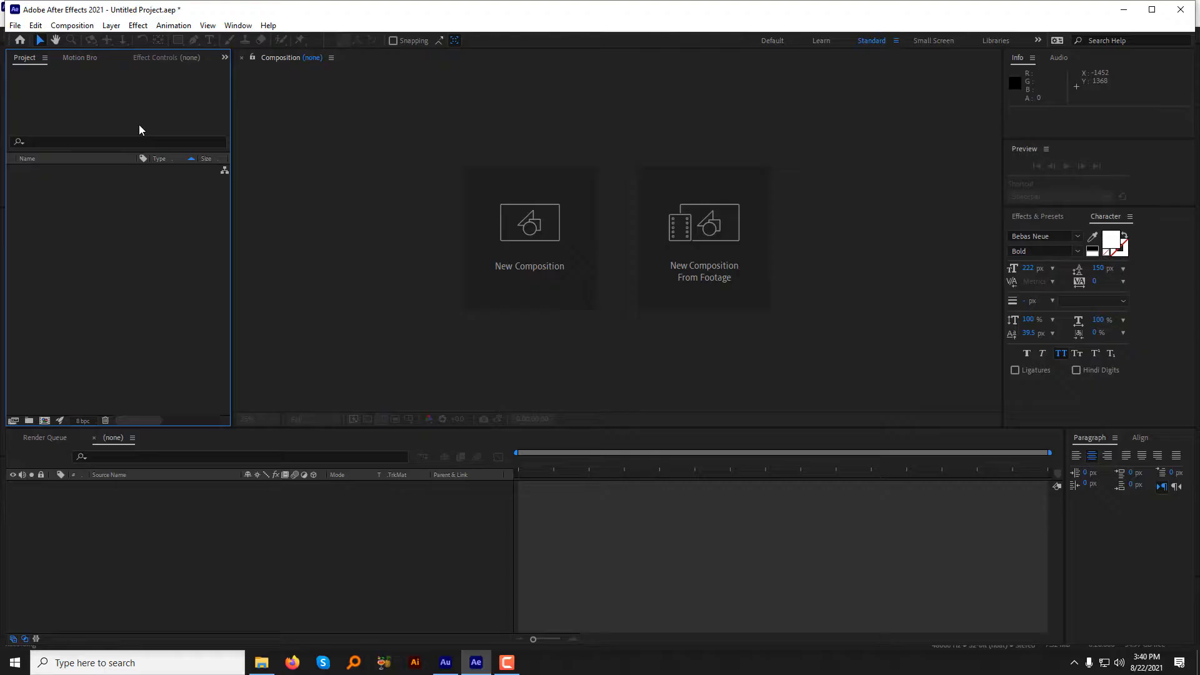
# Create a 1920 x 1080 composition named Main Comp at 30 fps with a duration of 5 seconds.
pyautogui.click(73, 26)
pyautogui.click(86, 41)
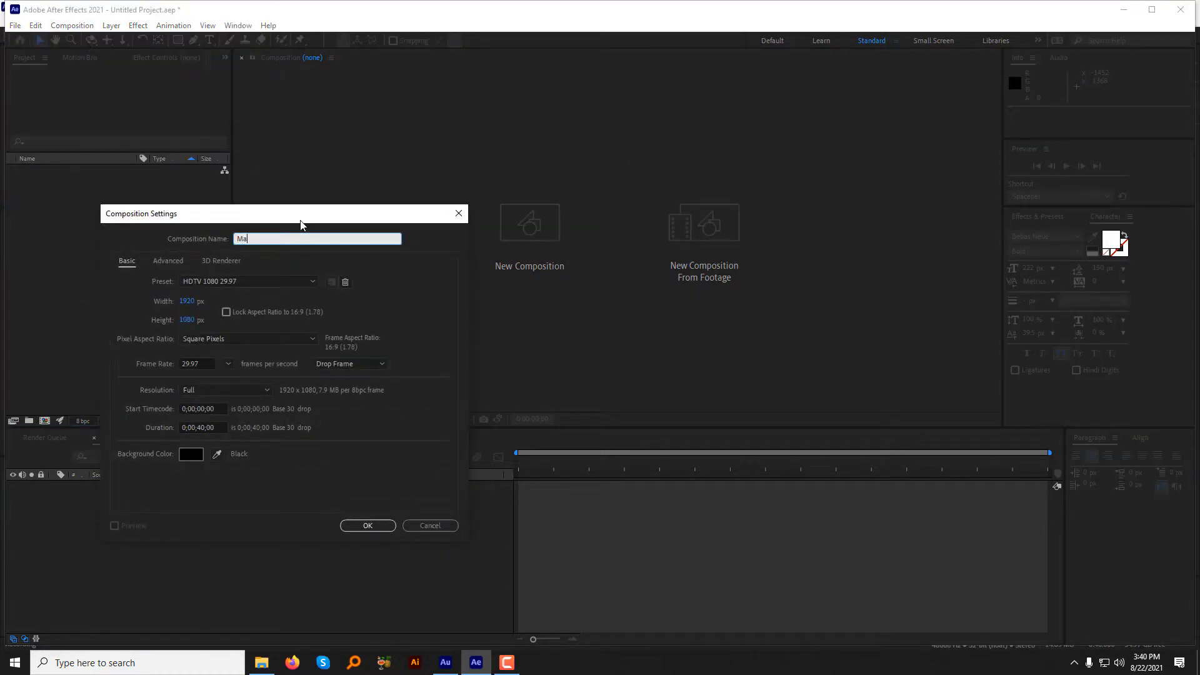
pyautogui.click(227, 280)
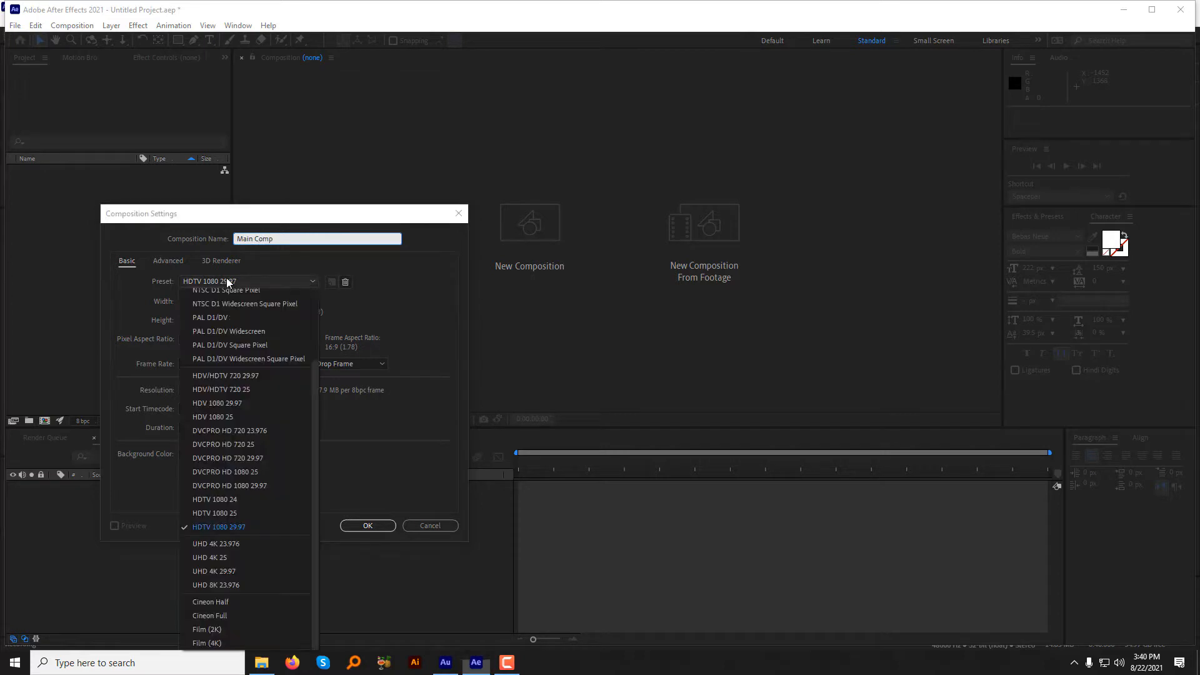
pyautogui.click(217, 528)
pyautogui.click(228, 363)
pyautogui.click(236, 470)
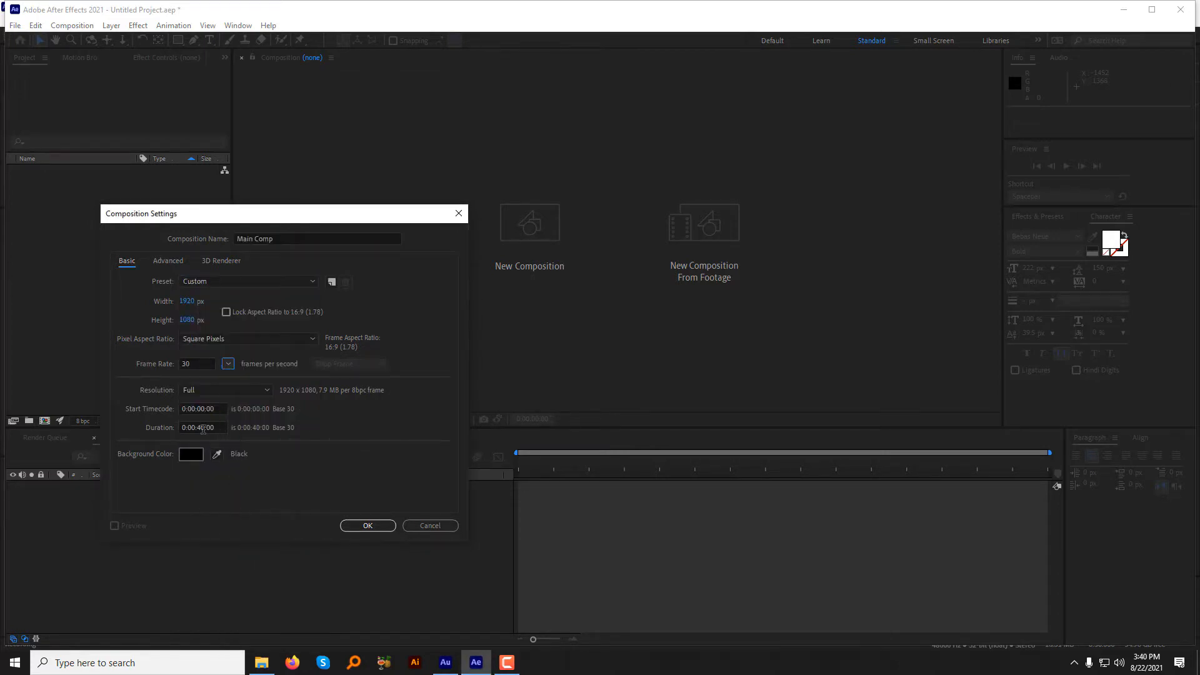
pyautogui.click(202, 428)
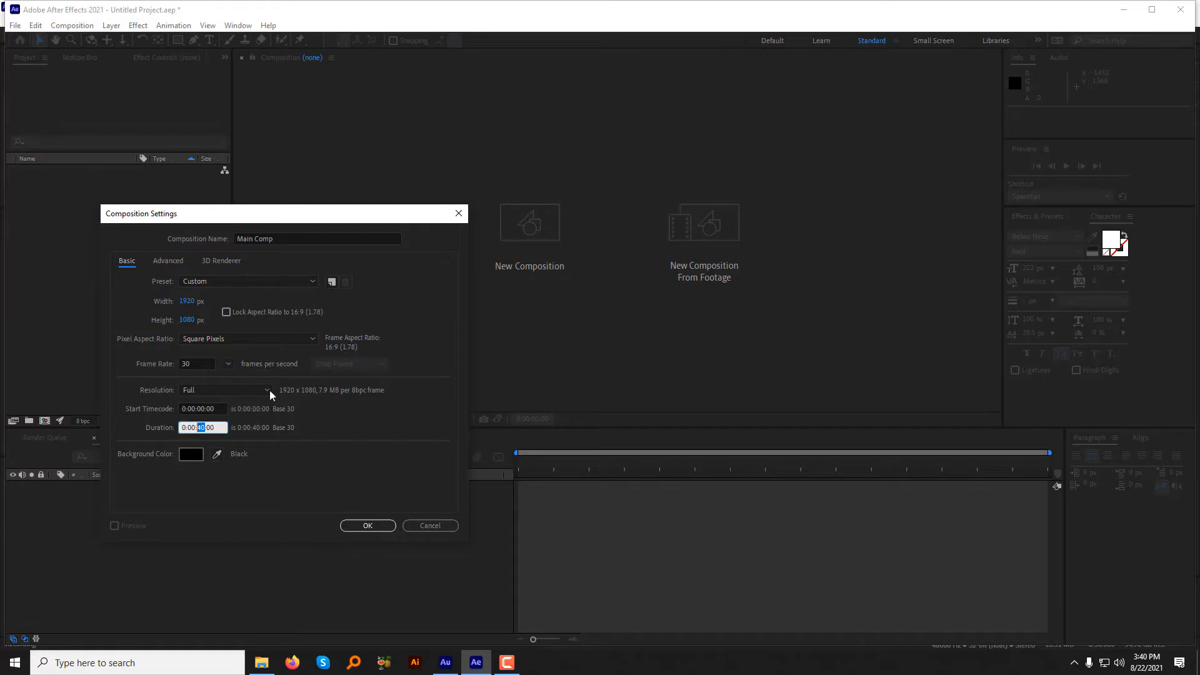
pyautogui.write('5')
pyautogui.press('Return')
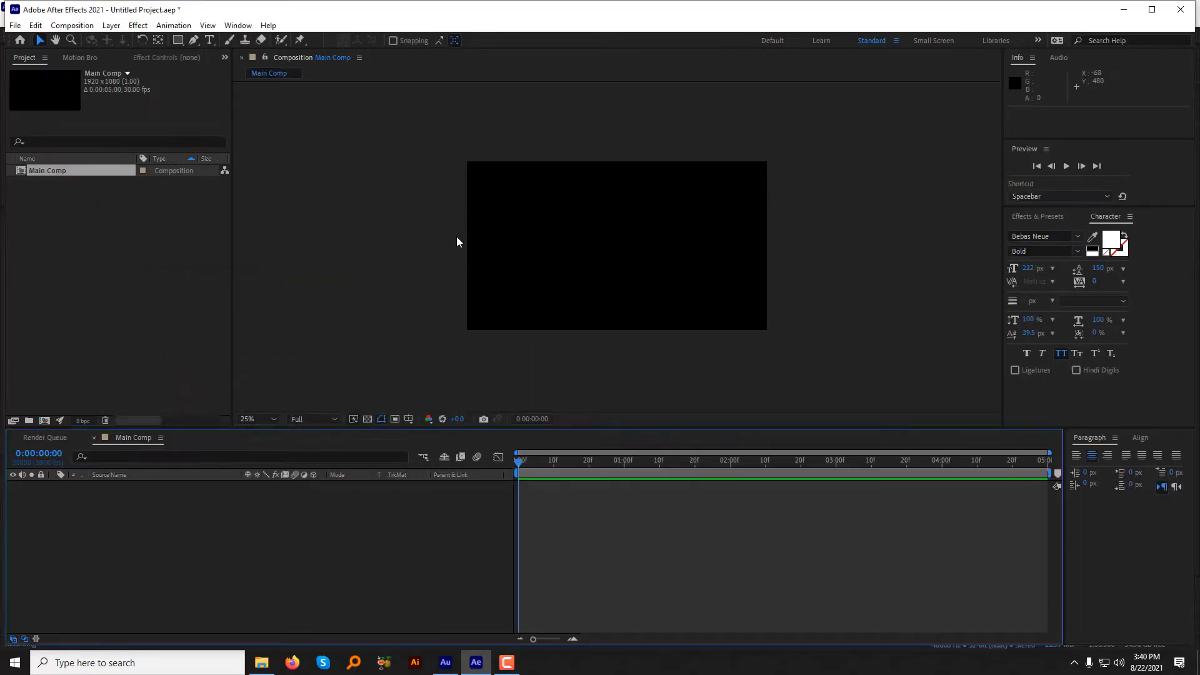
# Add a composition-sized white solid layer to Main Comp.
pyautogui.click(111, 25)
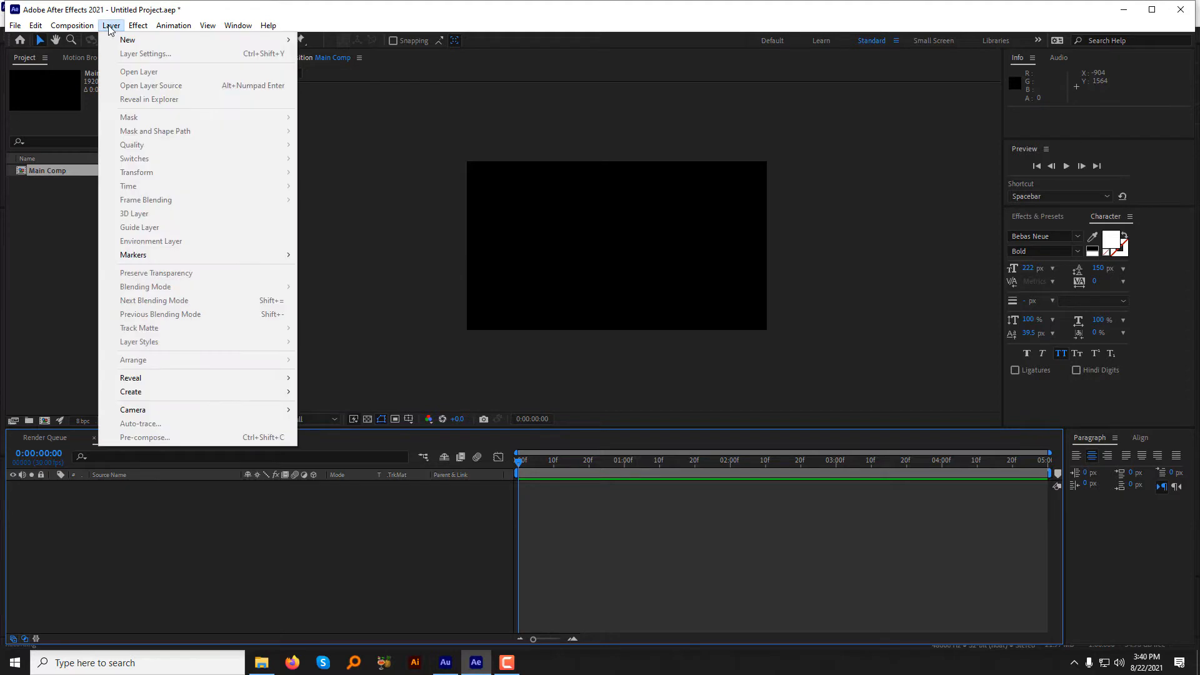
pyautogui.moveTo(123, 41)
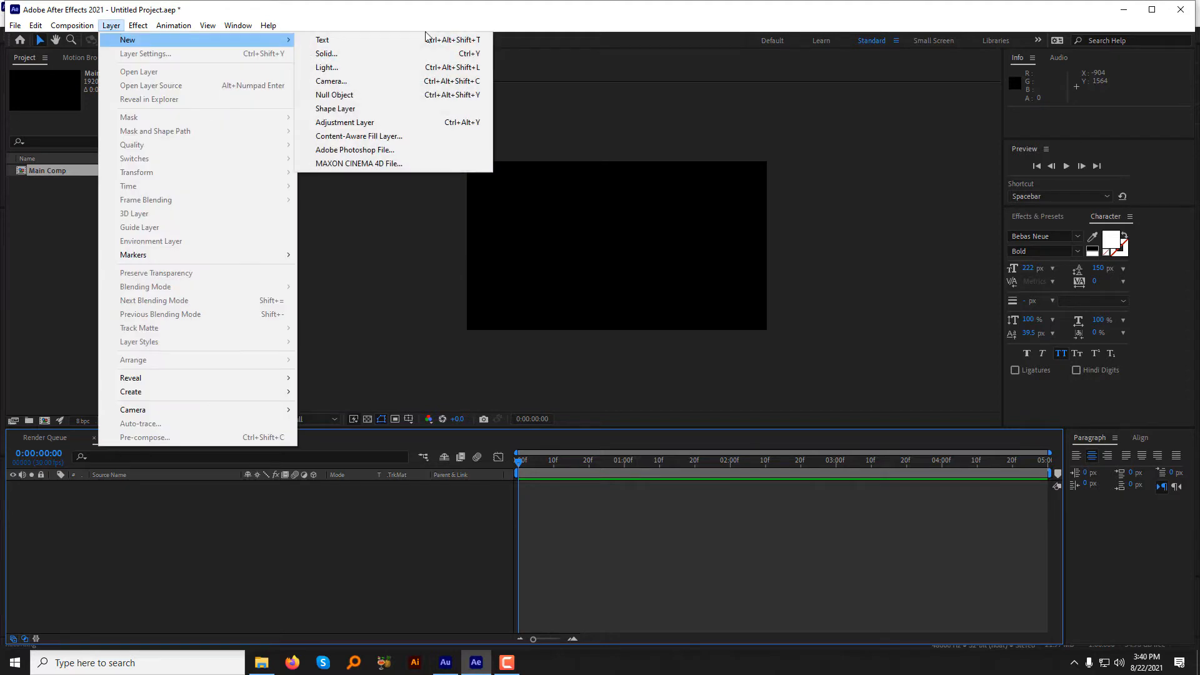
pyautogui.click(353, 56)
pyautogui.click(822, 311)
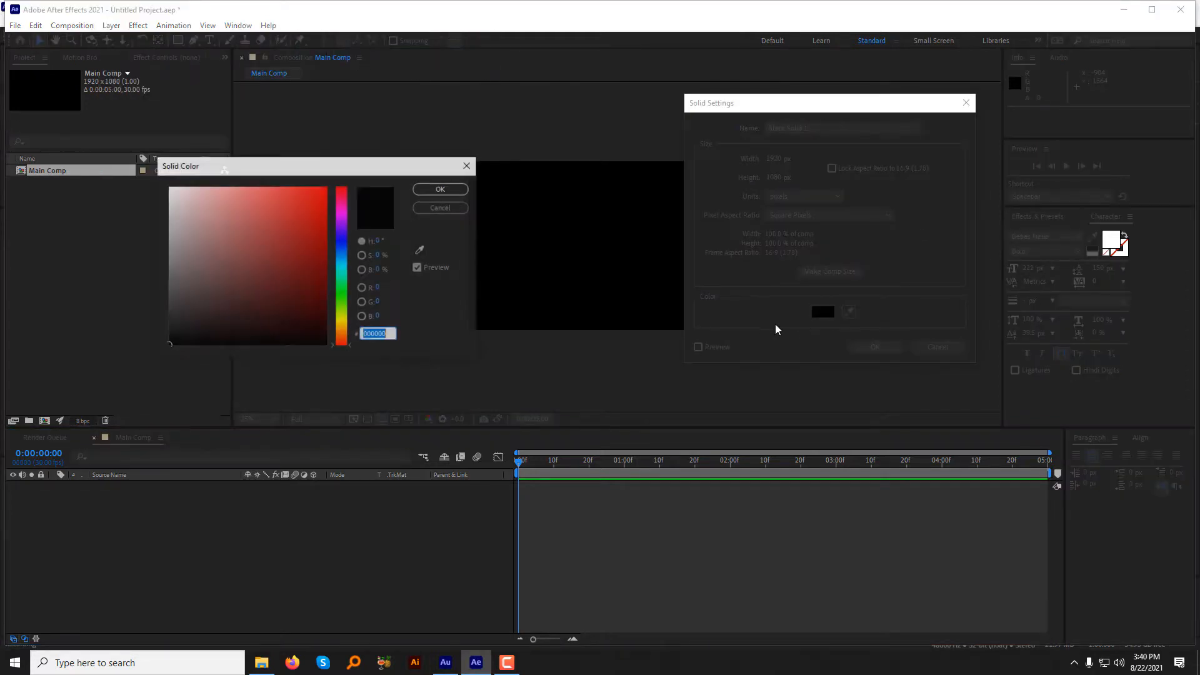
pyautogui.moveTo(185, 206); pyautogui.dragTo(167, 187)
pyautogui.click(441, 188)
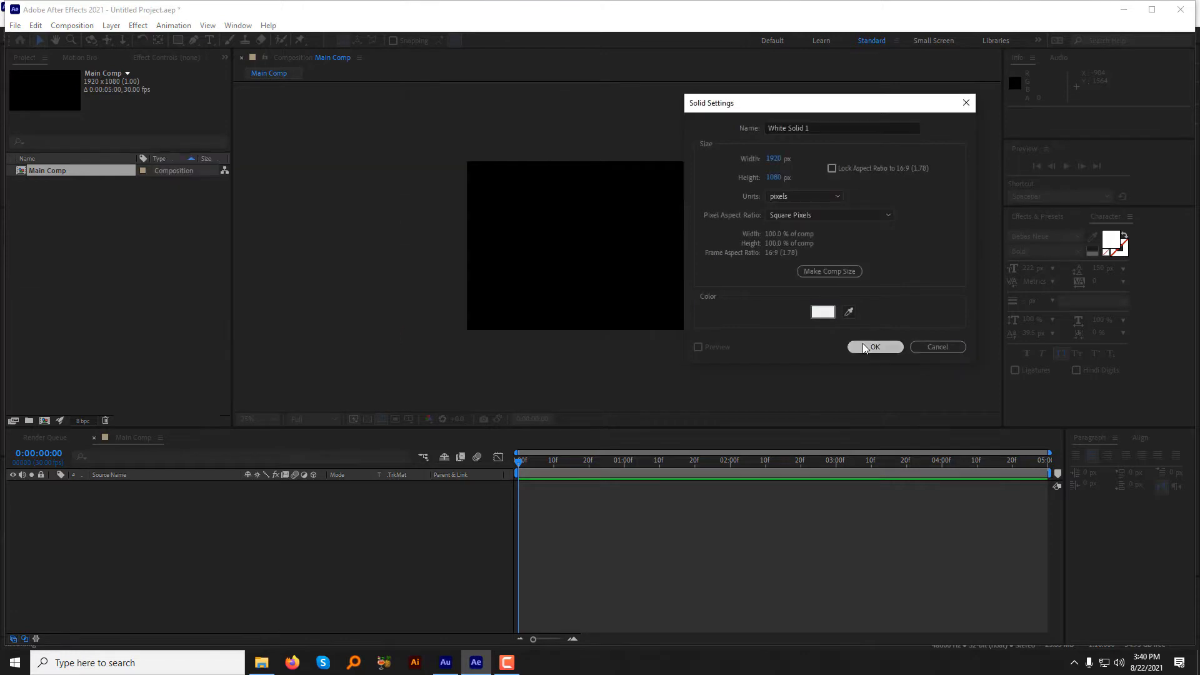
pyautogui.click(875, 347)
# Add a second white solid with the same settings above the first one.
pyautogui.click(107, 26)
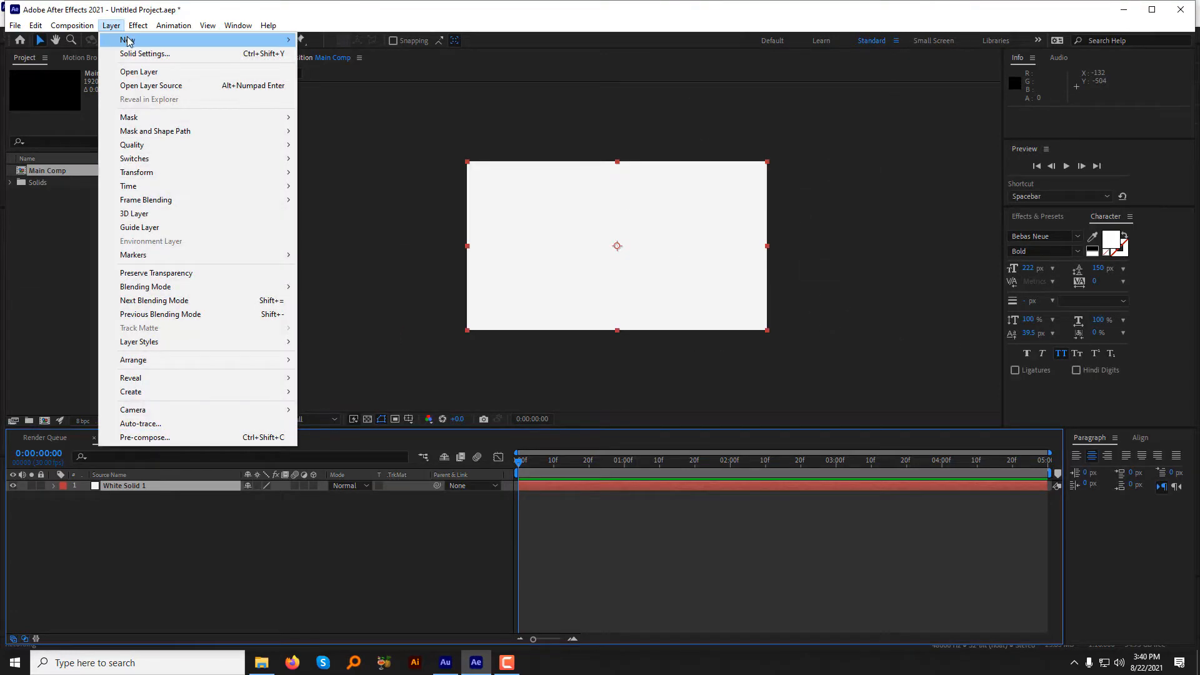
pyautogui.moveTo(123, 40)
pyautogui.click(347, 55)
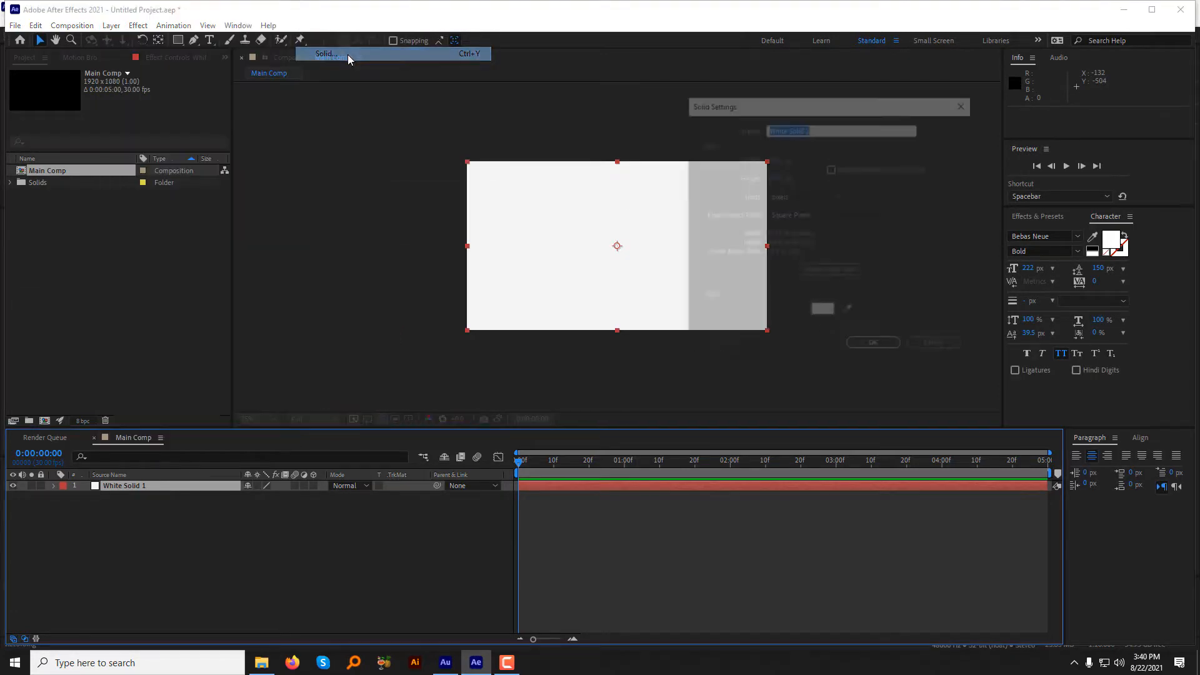
pyautogui.click(866, 345)
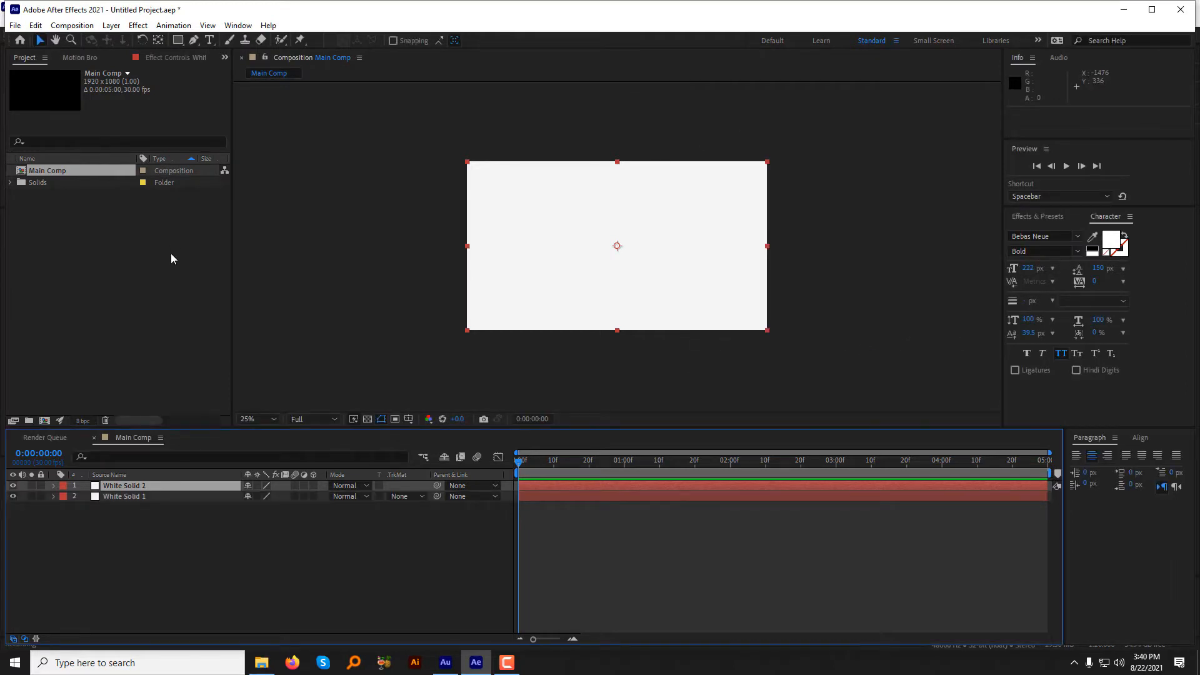
# Apply the Checkerboard effect to White Solid 2 and set its width to 200.
pyautogui.click(138, 25)
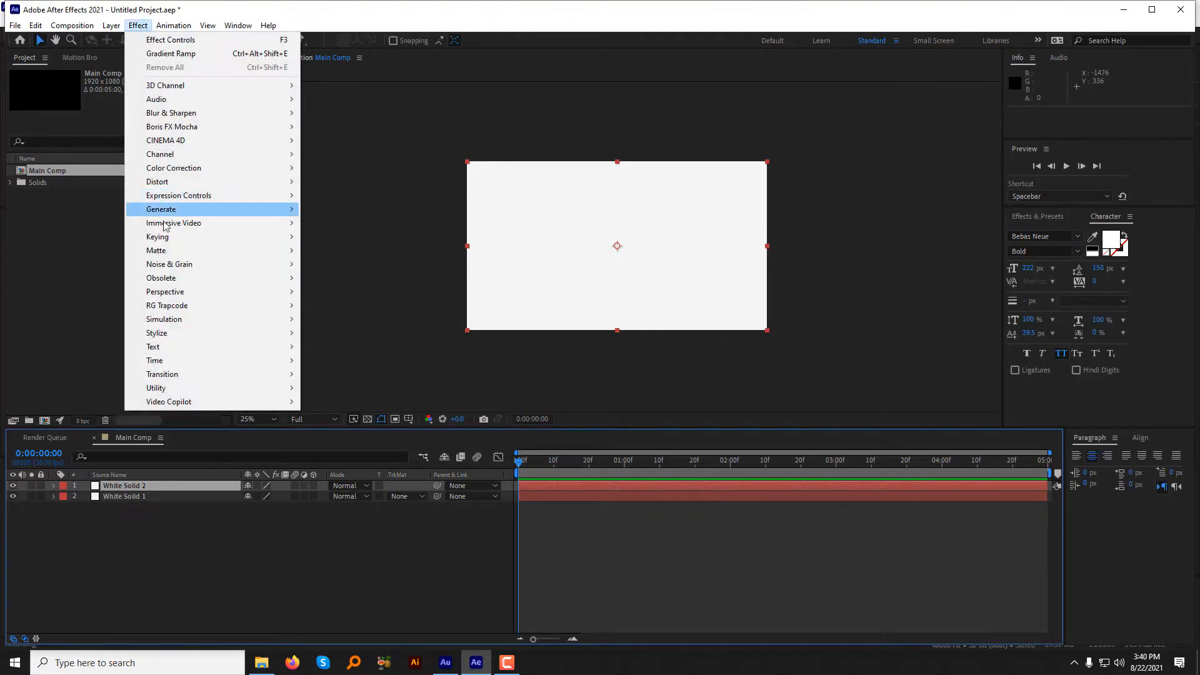
pyautogui.moveTo(179, 213)
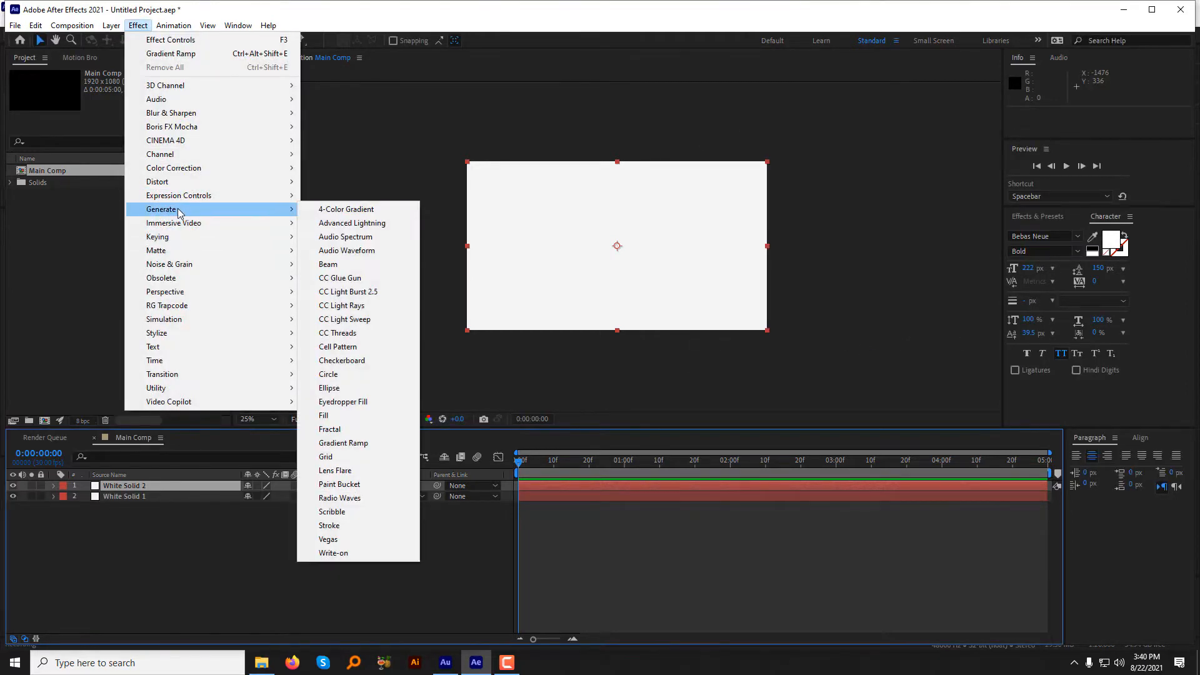
pyautogui.click(348, 361)
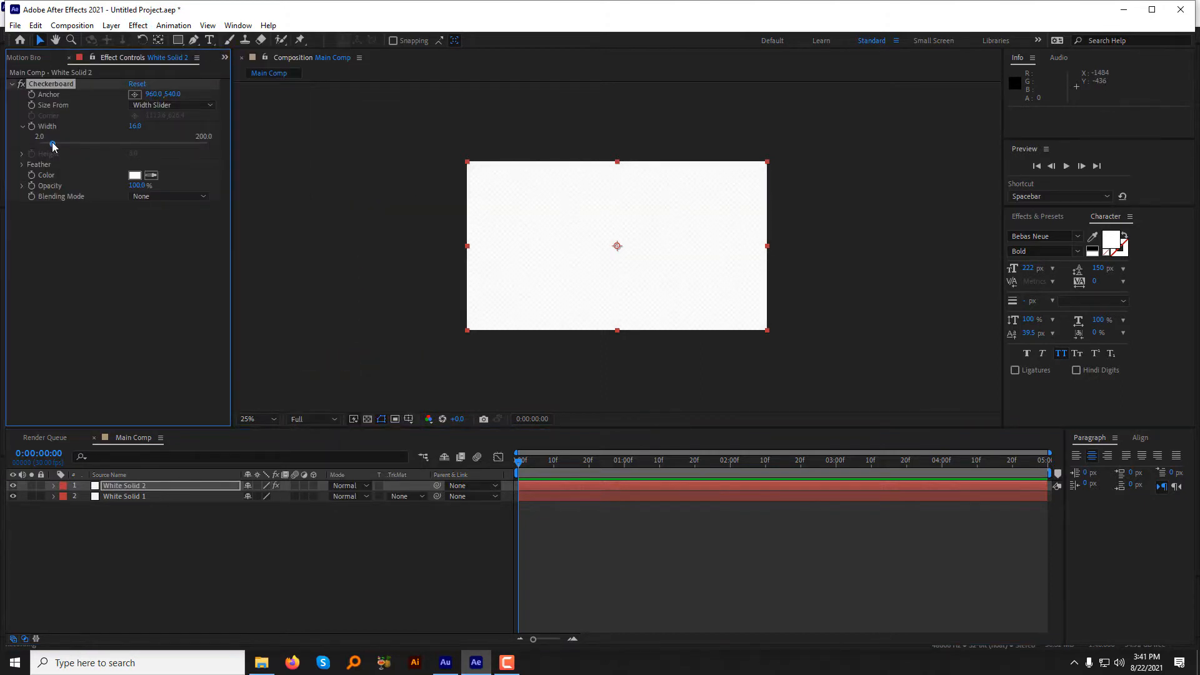
pyautogui.moveTo(53, 145); pyautogui.dragTo(212, 156)
# Pre-compose both white solids into a new composition named Background and deselect it.
pyautogui.moveTo(244, 507); pyautogui.dragTo(112, 481)
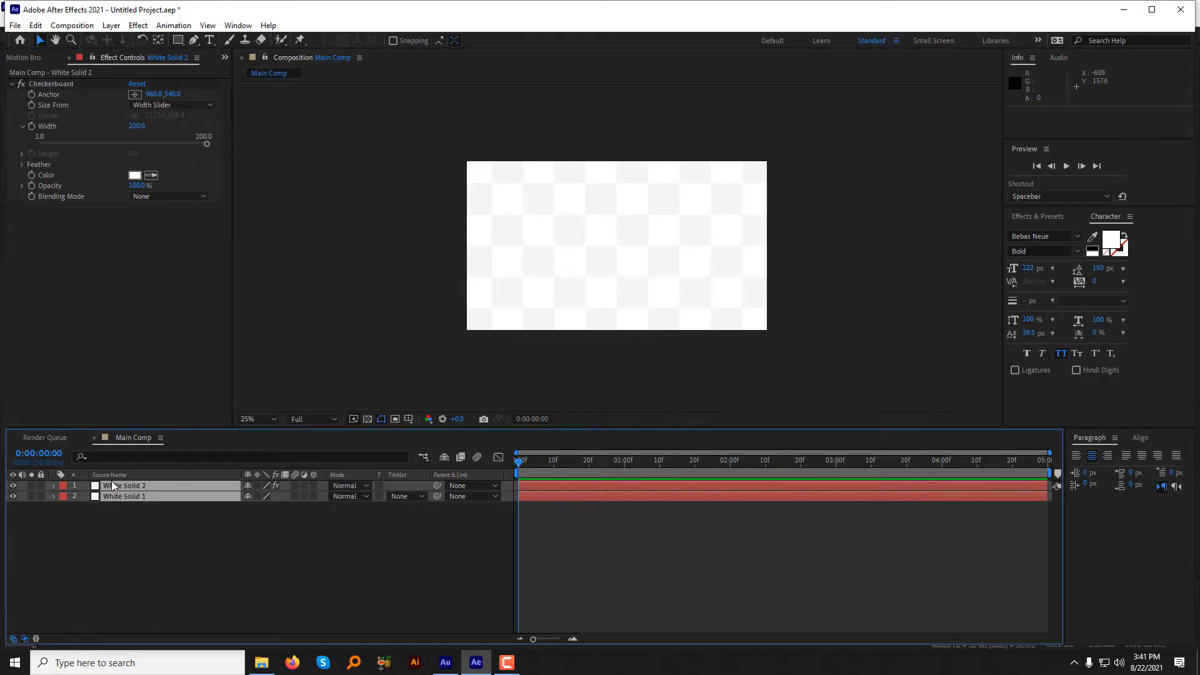
pyautogui.click(111, 25)
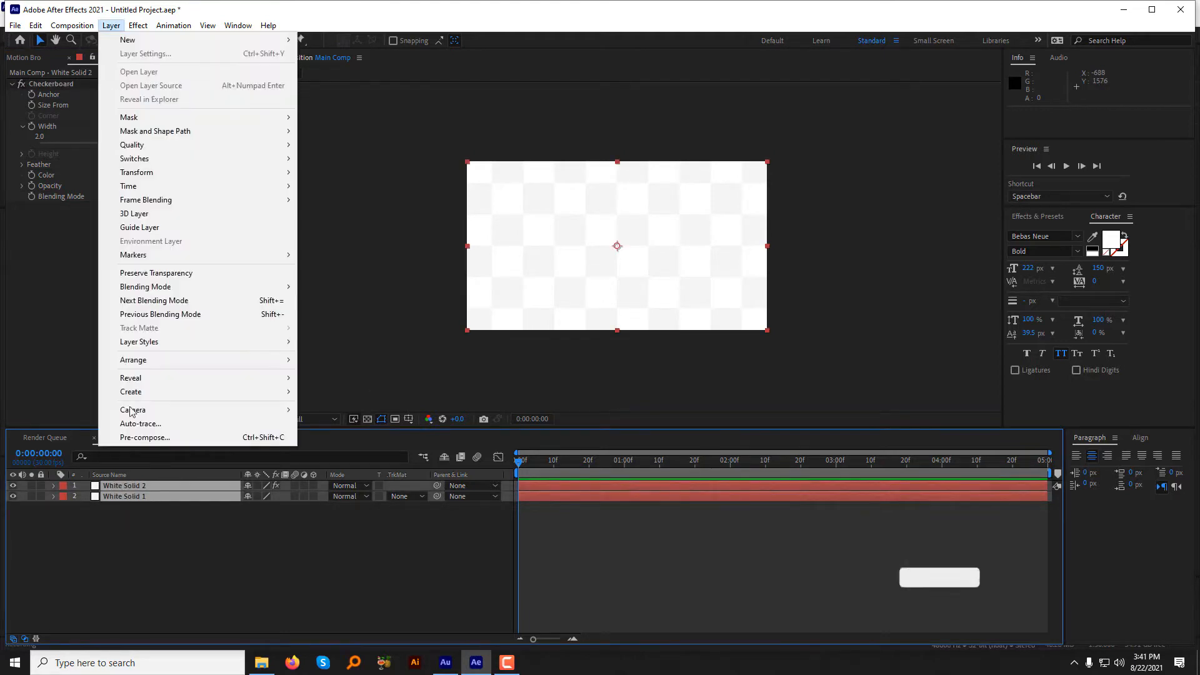
pyautogui.click(143, 439)
pyautogui.write('Background')
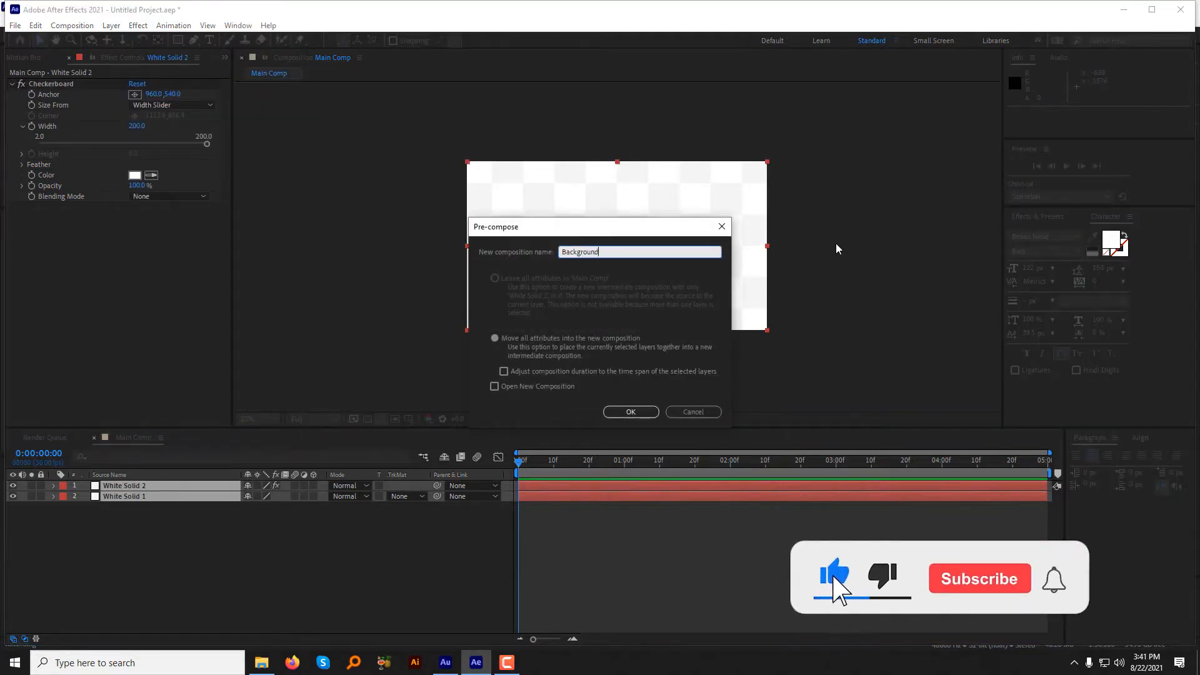
pyautogui.click(619, 410)
pyautogui.click(128, 511)
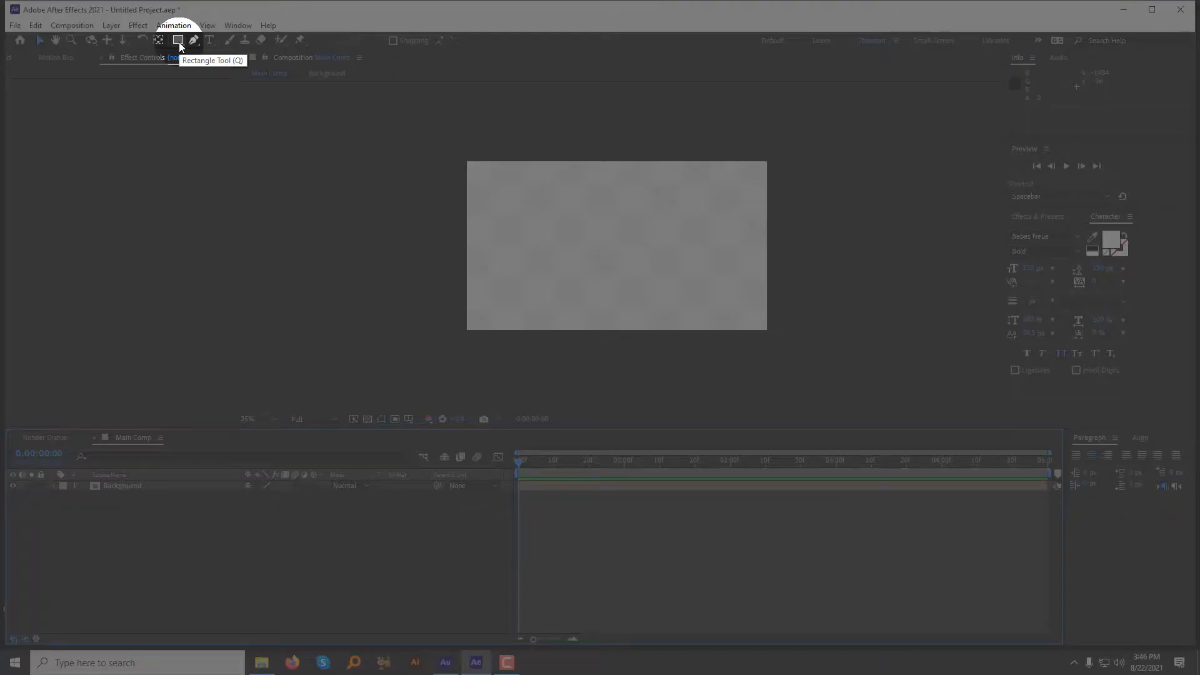
# Draw an upright polygon with the Polygon tool in the lower middle of the frame and reduce it to a three-sided triangle.
pyautogui.moveTo(180, 47); pyautogui.dragTo(209, 81)
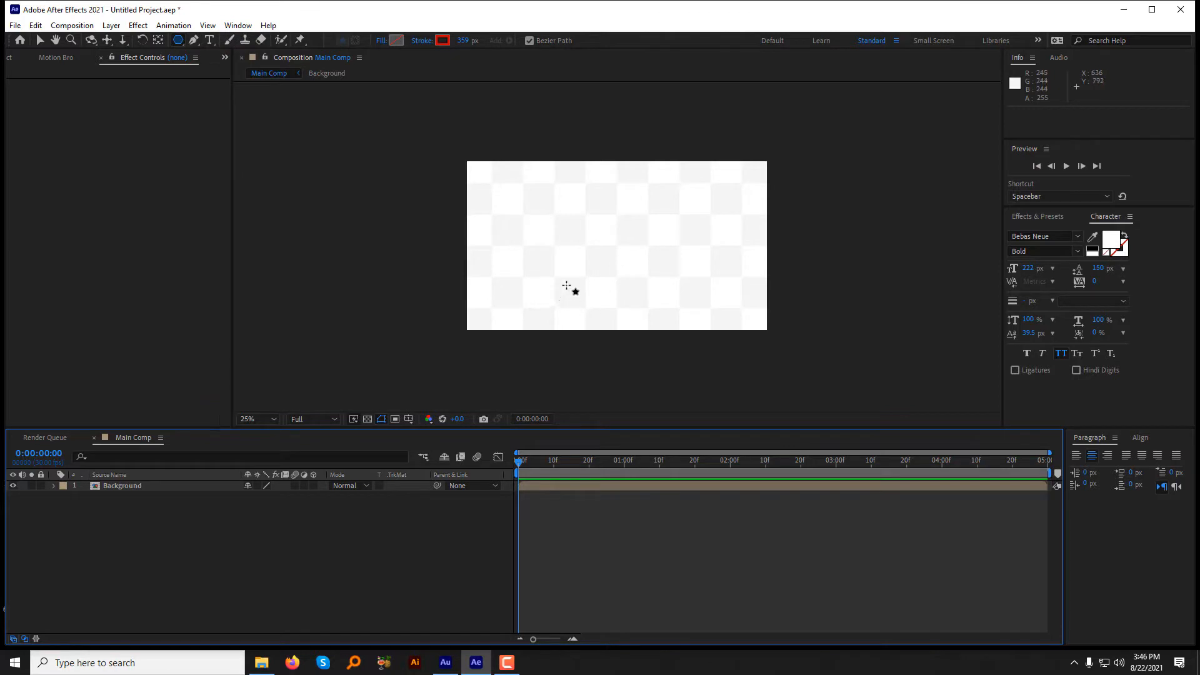
pyautogui.moveTo(592, 284)
pyautogui.mouseDown()
pyautogui.moveTo(622, 323)
pyautogui.moveTo(611, 314)
pyautogui.mouseUp()
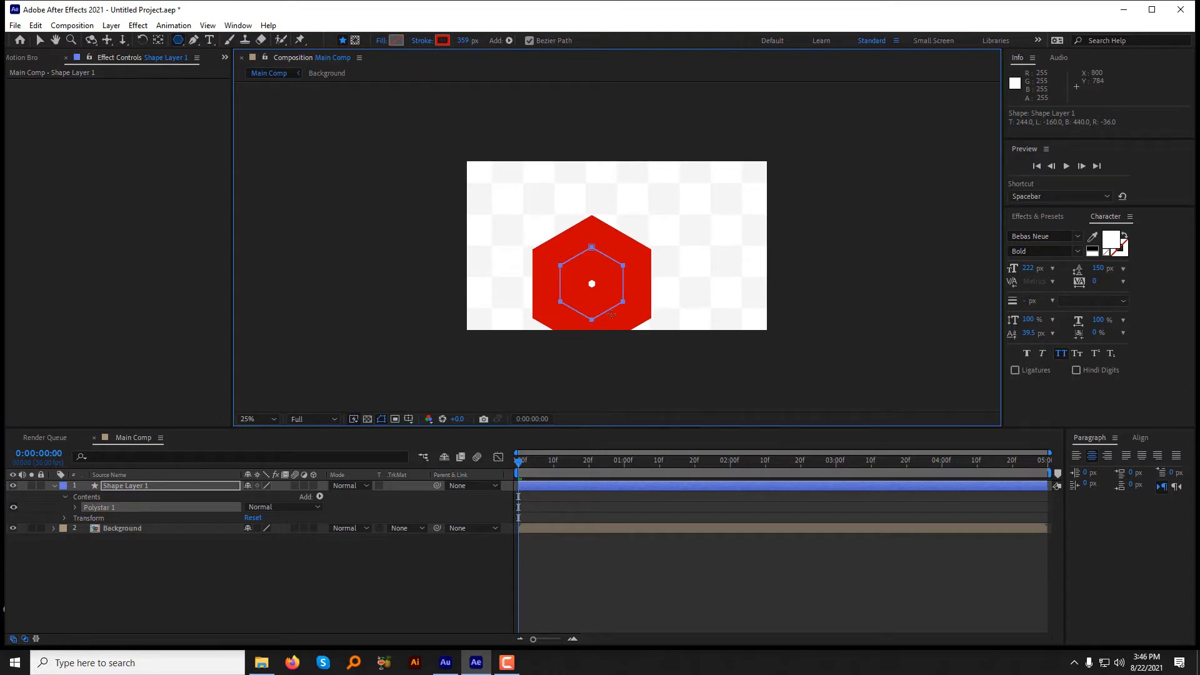
pyautogui.press('Up')
pyautogui.moveTo(611, 314); pyautogui.dragTo(613, 325)
pyautogui.press('Up')
pyautogui.press('Down')
pyautogui.press('Down')
pyautogui.press('Down')
pyautogui.press('Down')
pyautogui.press('Down')
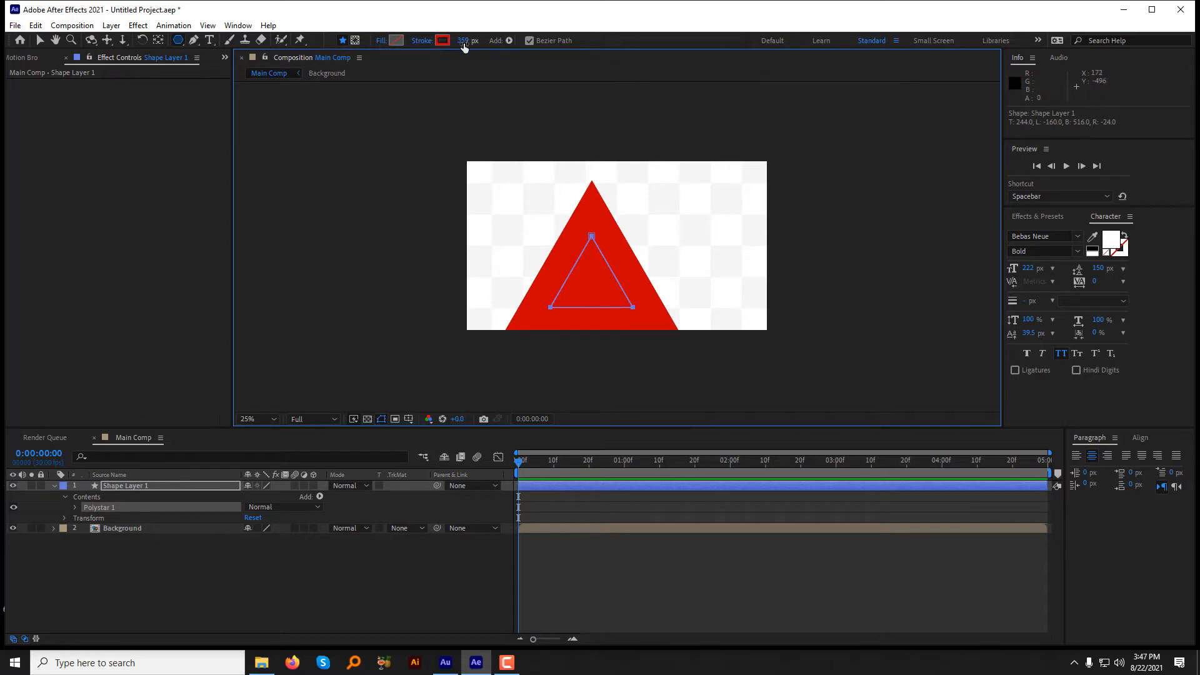
# Set the triangle's stroke width to 314 px and move the shape up and toward the left side of the frame.
pyautogui.moveTo(467, 41)
pyautogui.mouseDown()
pyautogui.moveTo(381, 59)
pyautogui.moveTo(457, 67)
pyautogui.mouseUp()
pyautogui.press('v')
pyautogui.moveTo(508, 331); pyautogui.dragTo(479, 312)
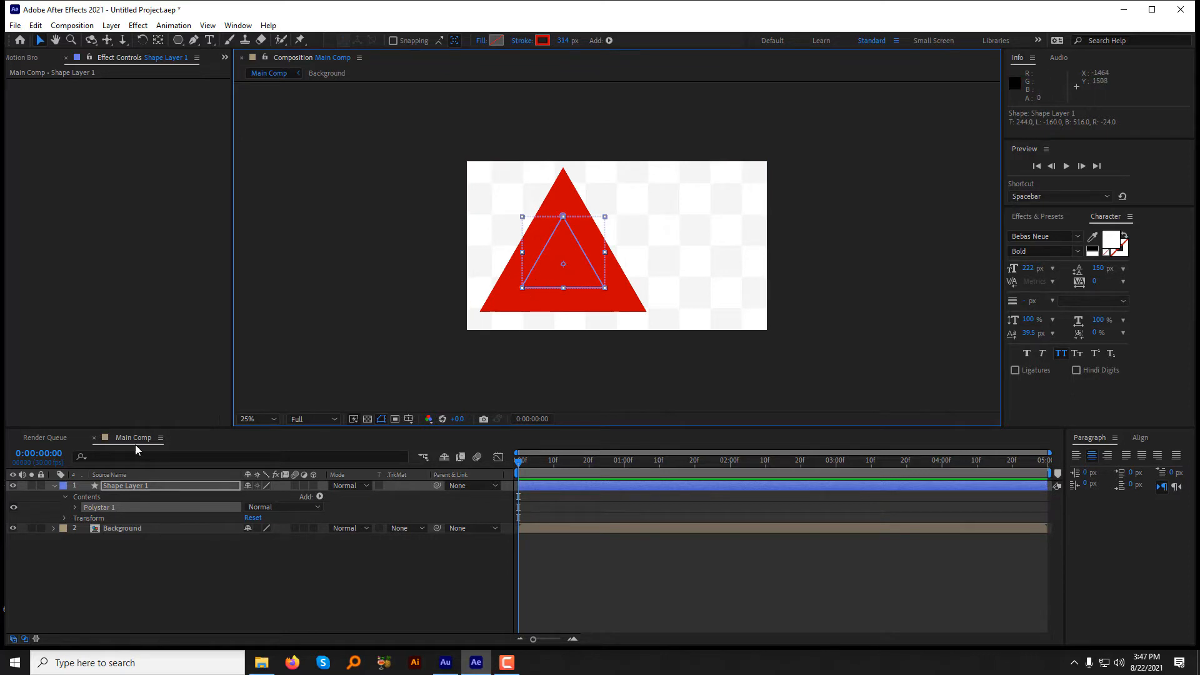
# Set the line join of the triangle's stroke to Round Join.
pyautogui.click(75, 508)
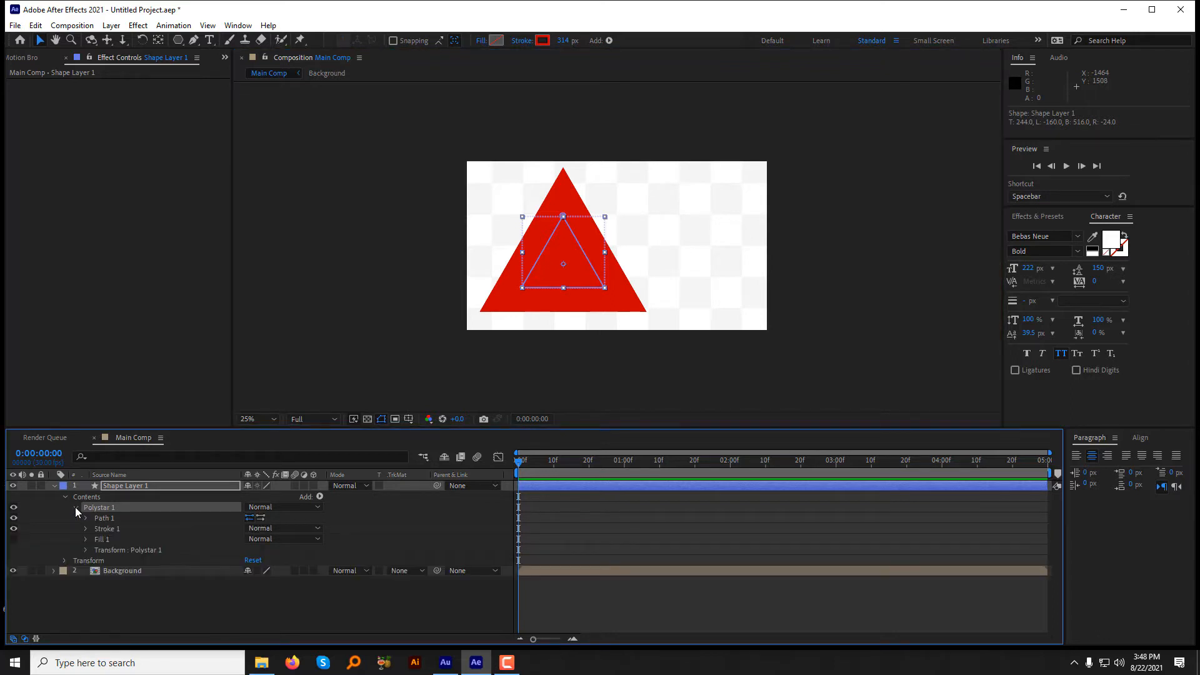
pyautogui.click(86, 528)
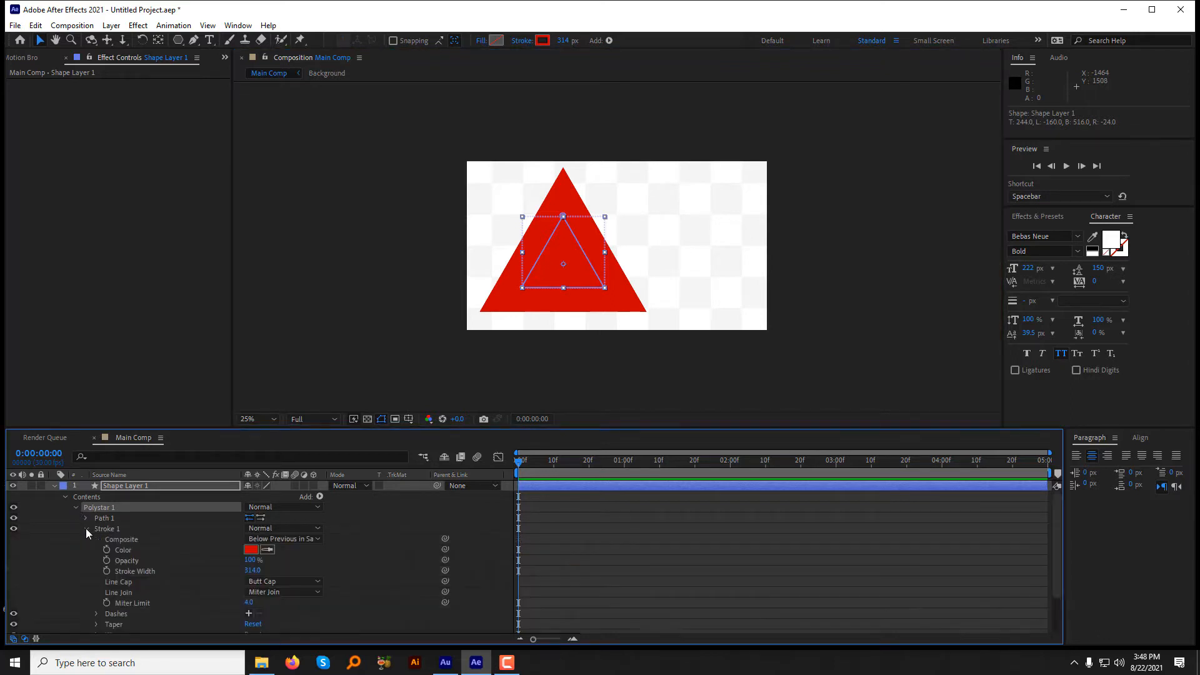
pyautogui.click(272, 586)
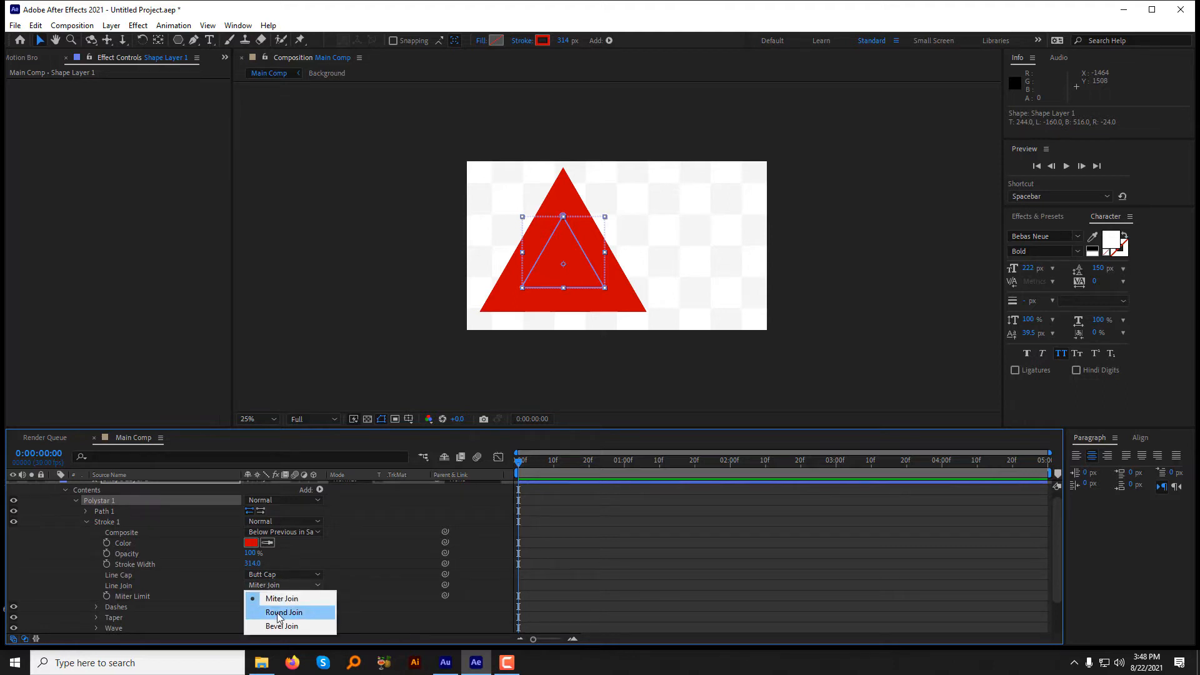
pyautogui.click(278, 614)
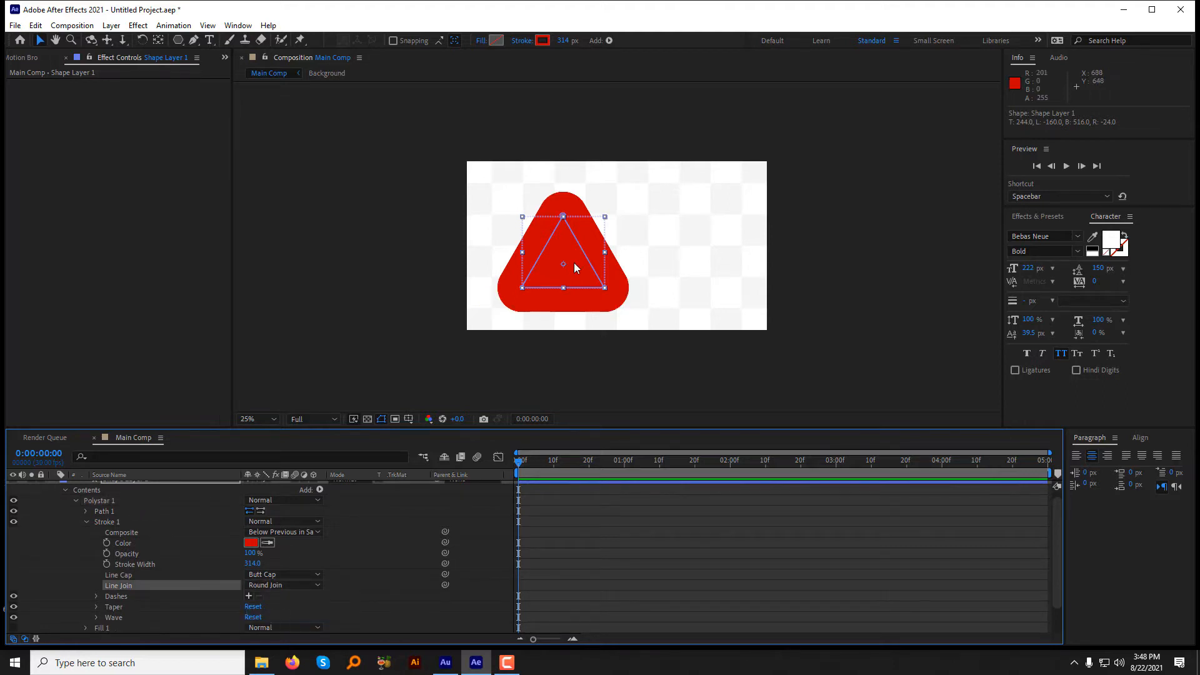
pyautogui.press('.')
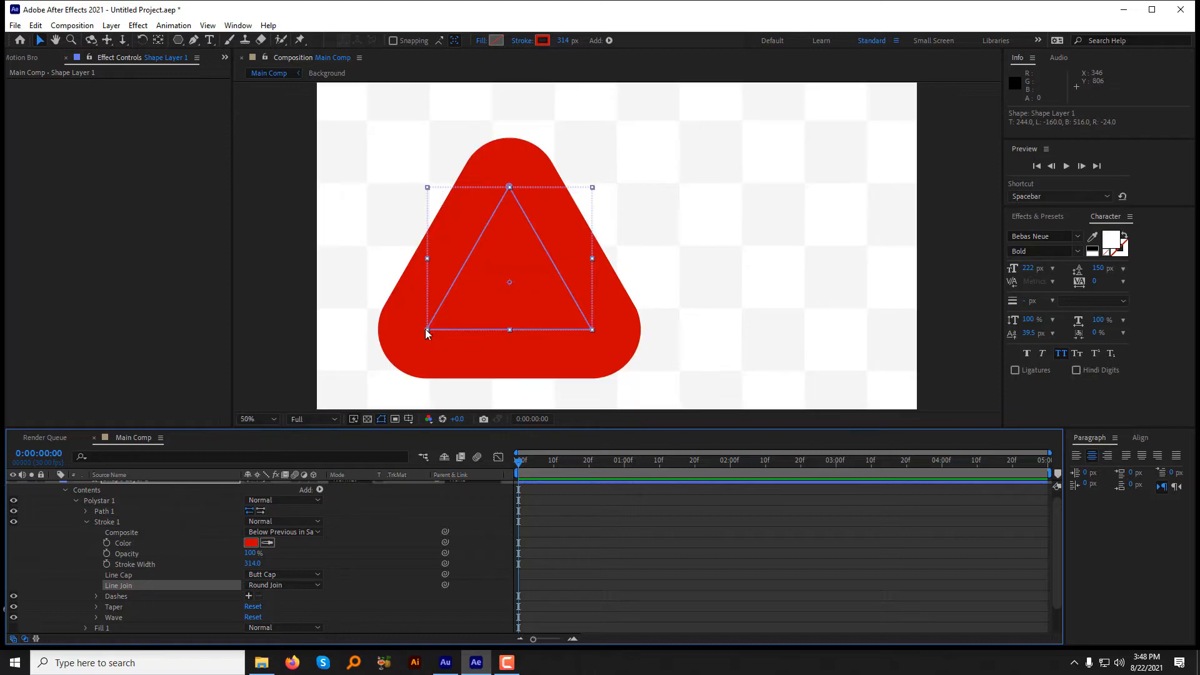
# Apply a Gradient Ramp effect to the triangle layer with the yellow start color F7F41D.
pyautogui.click(138, 24)
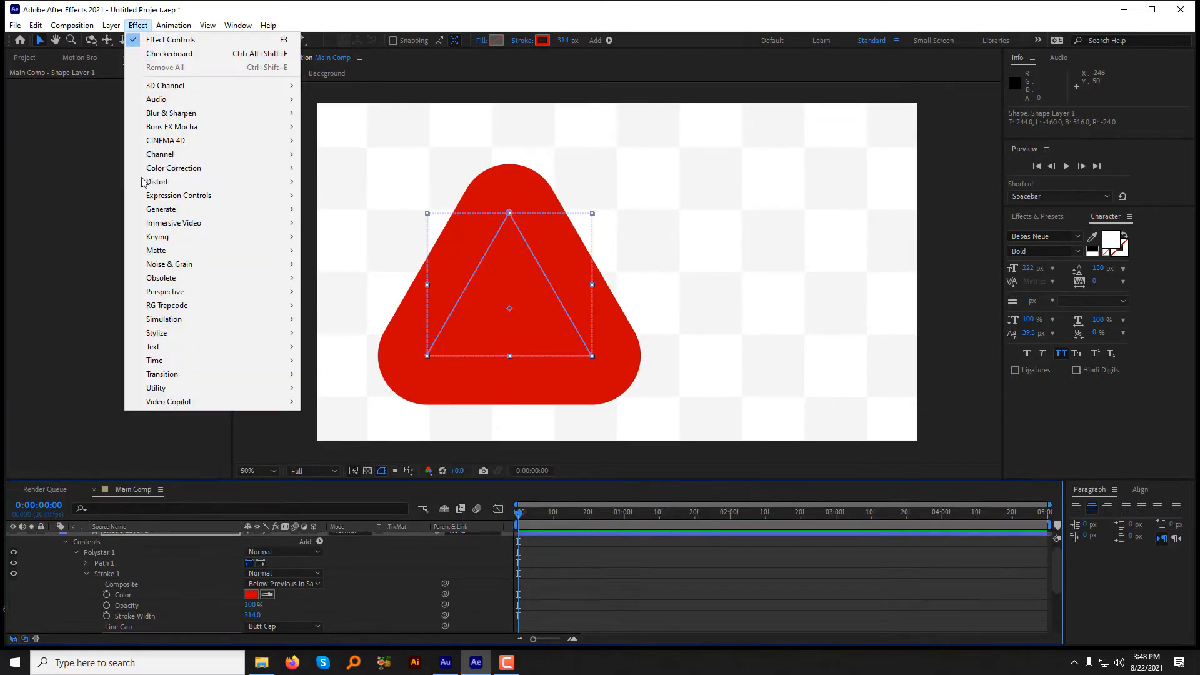
pyautogui.moveTo(161, 214)
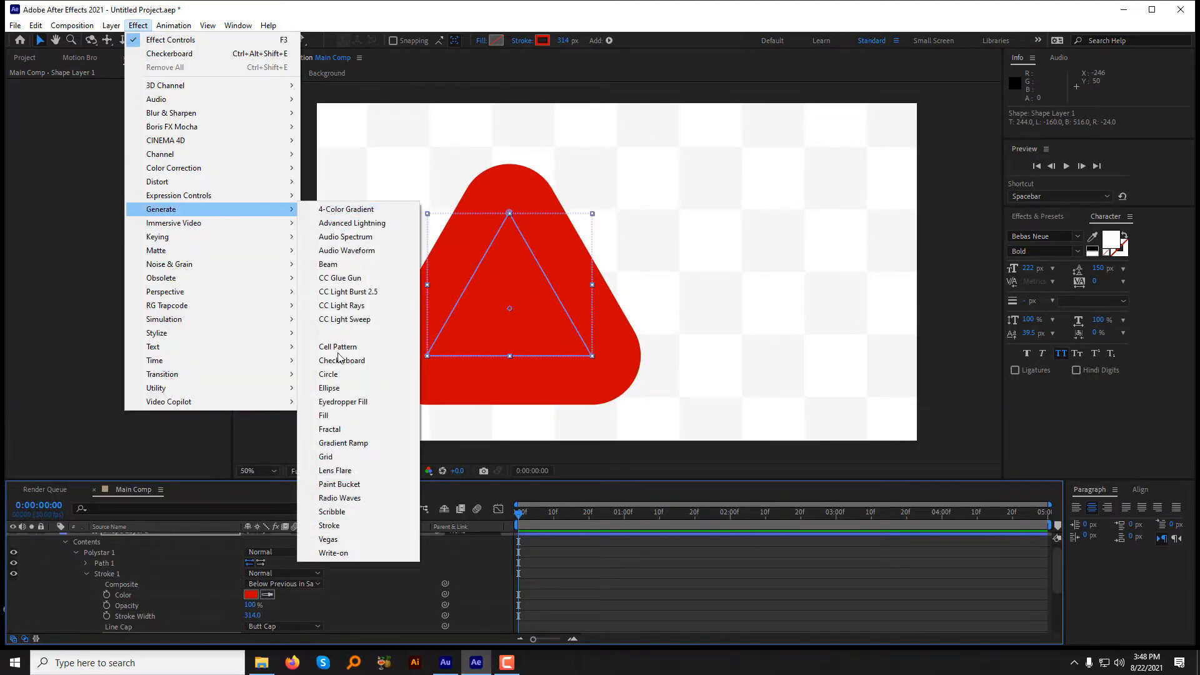
pyautogui.click(343, 442)
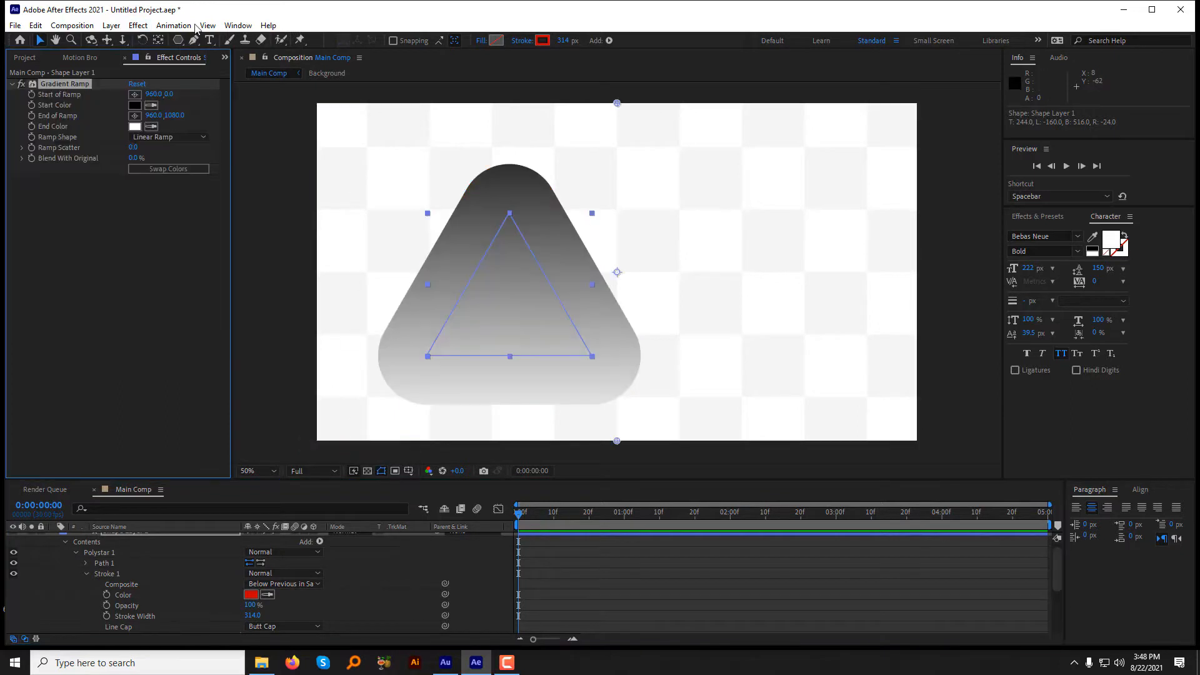
pyautogui.click(136, 105)
pyautogui.click(308, 192)
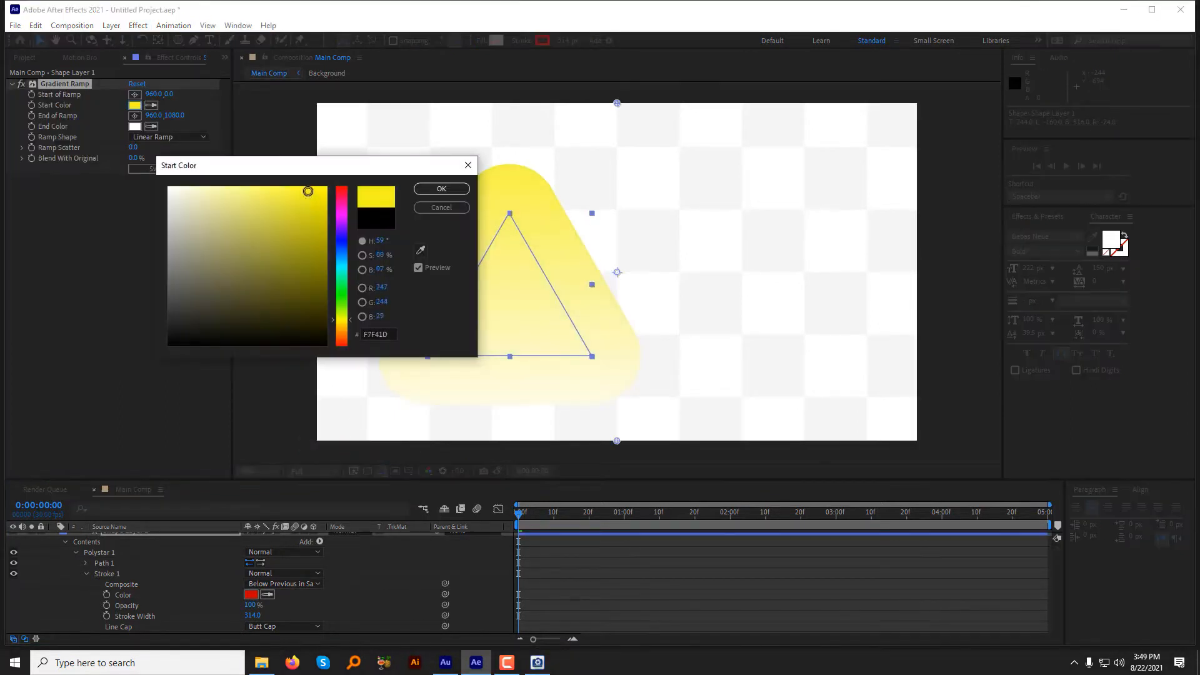
pyautogui.click(442, 191)
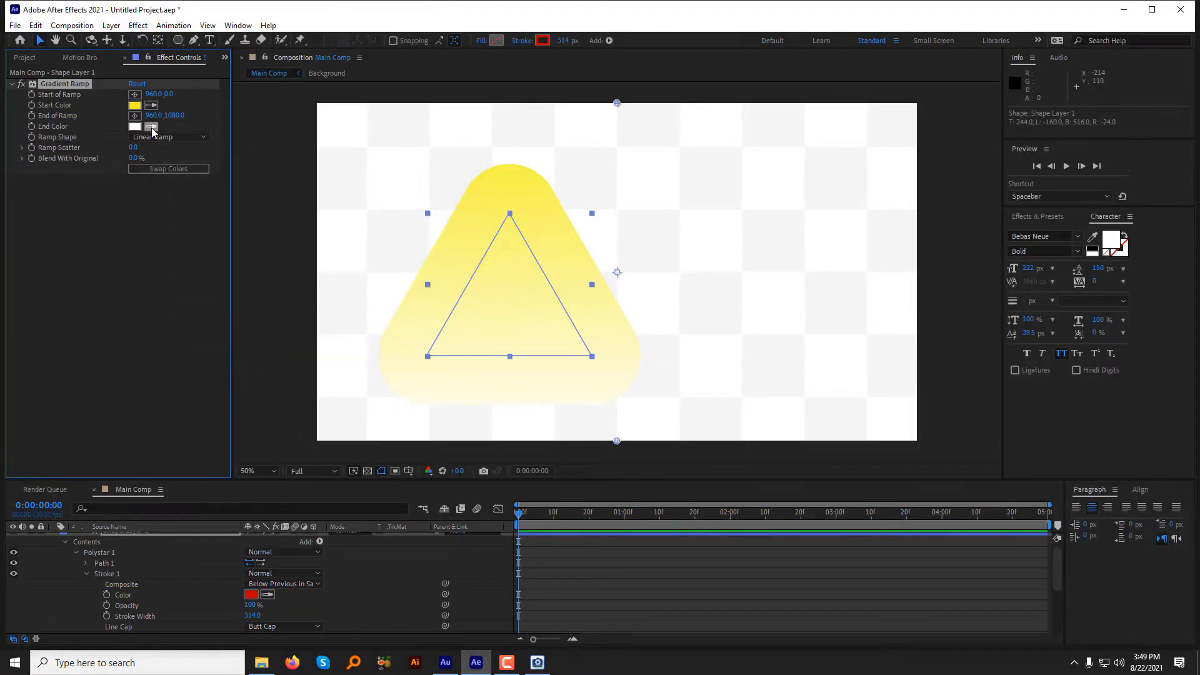
# Set the Gradient Ramp's end color to the lighter yellow F1EF6A, starting from the sampled start color.
pyautogui.click(151, 127)
pyautogui.click(136, 105)
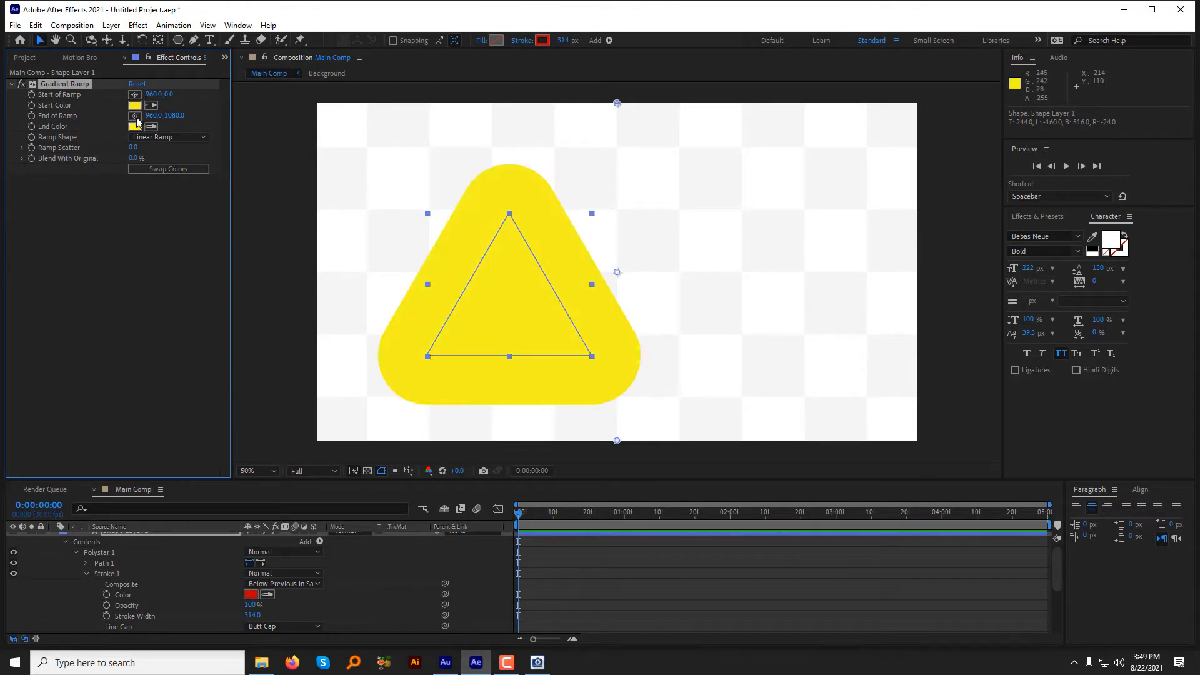
pyautogui.click(135, 126)
pyautogui.moveTo(271, 195); pyautogui.dragTo(256, 195)
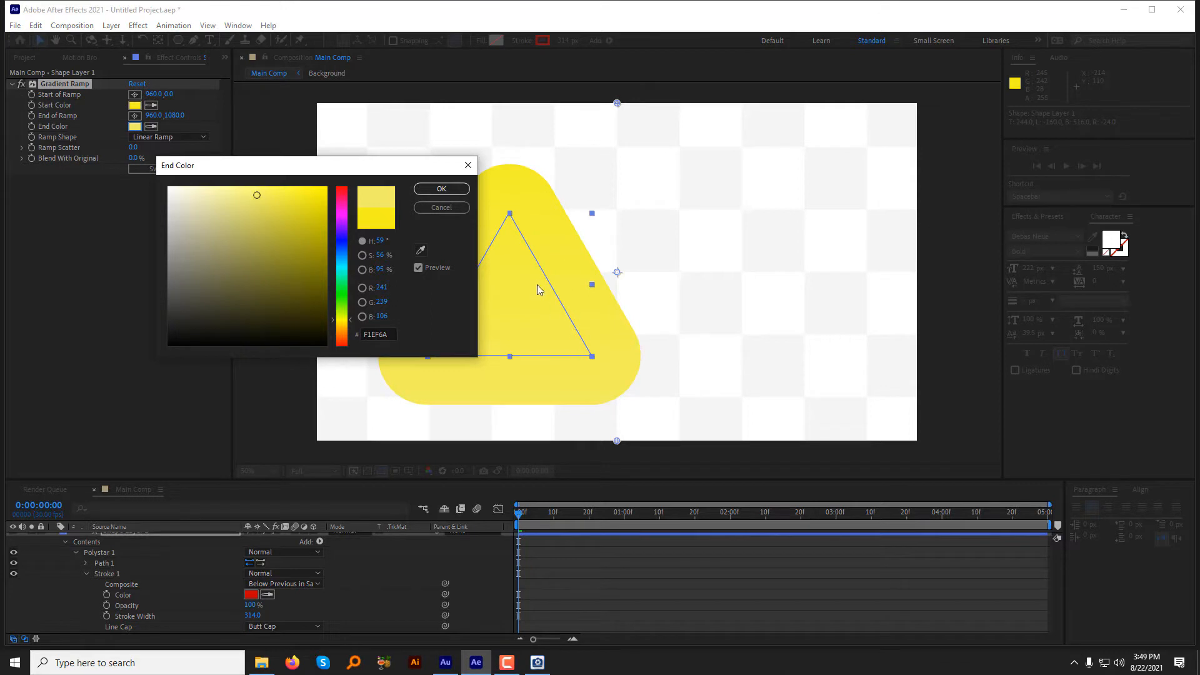
pyautogui.click(441, 189)
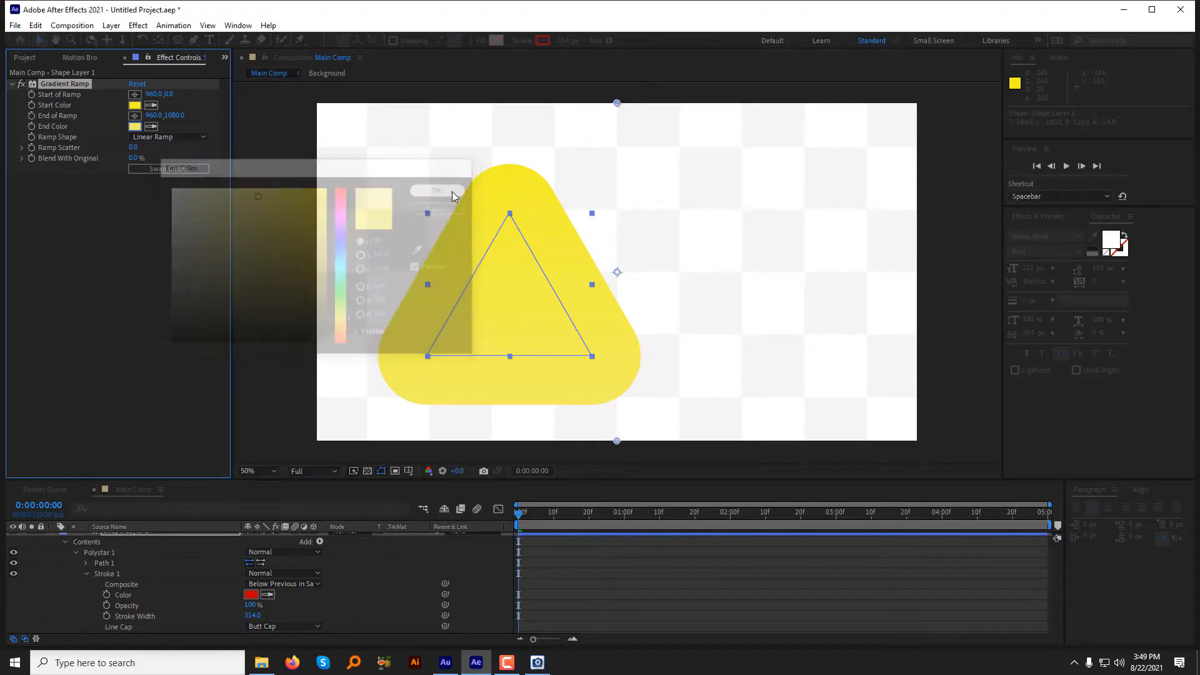
# Add a Drop Shadow layer style to the triangle layer and match the shadow color to the ramp's yellow start color.
pyautogui.scroll(1, 138, 538)
pyautogui.click(138, 540)
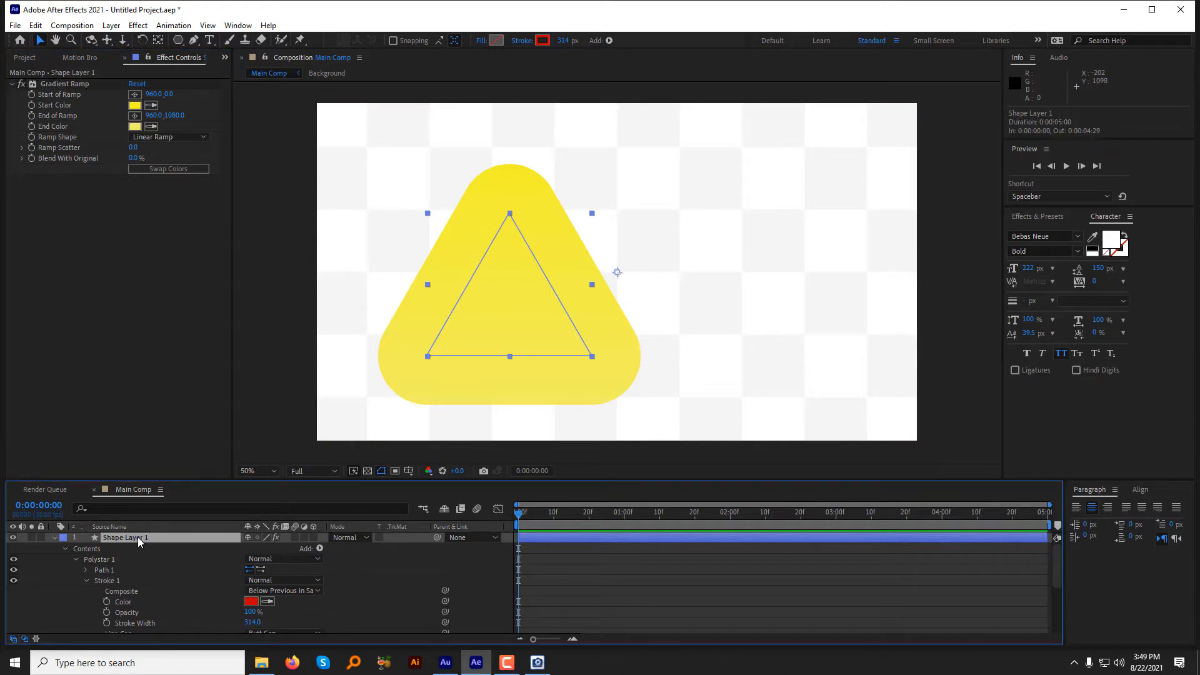
pyautogui.rightClick(138, 541)
pyautogui.moveTo(198, 348)
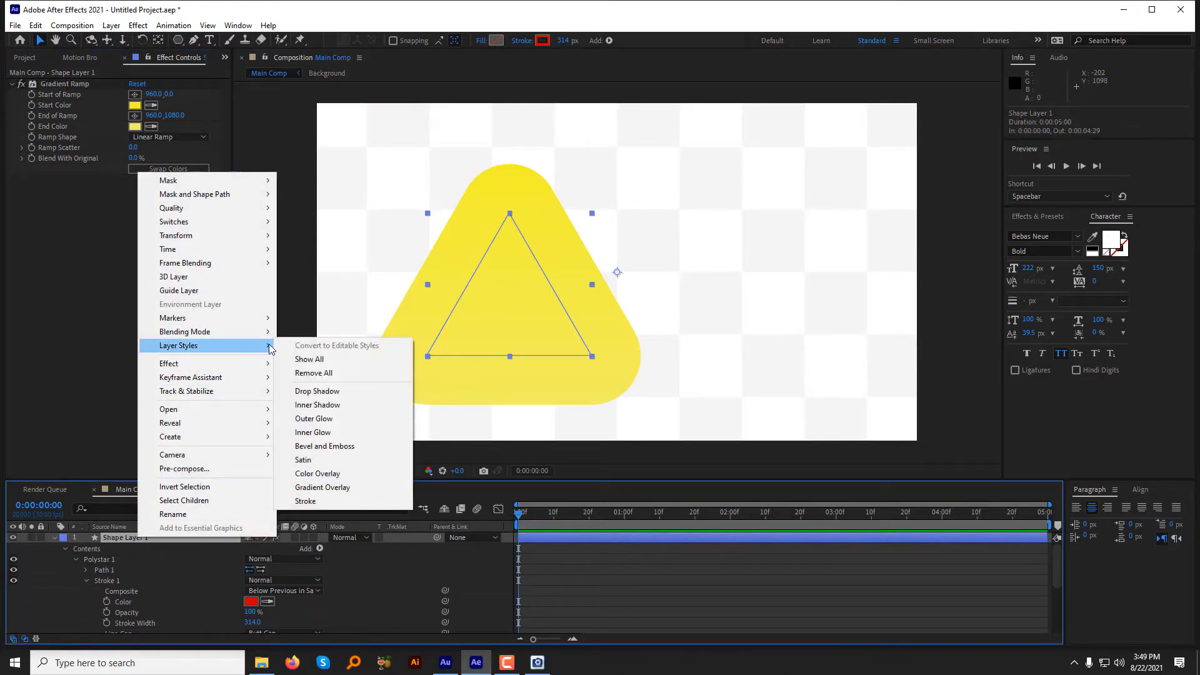
pyautogui.click(329, 392)
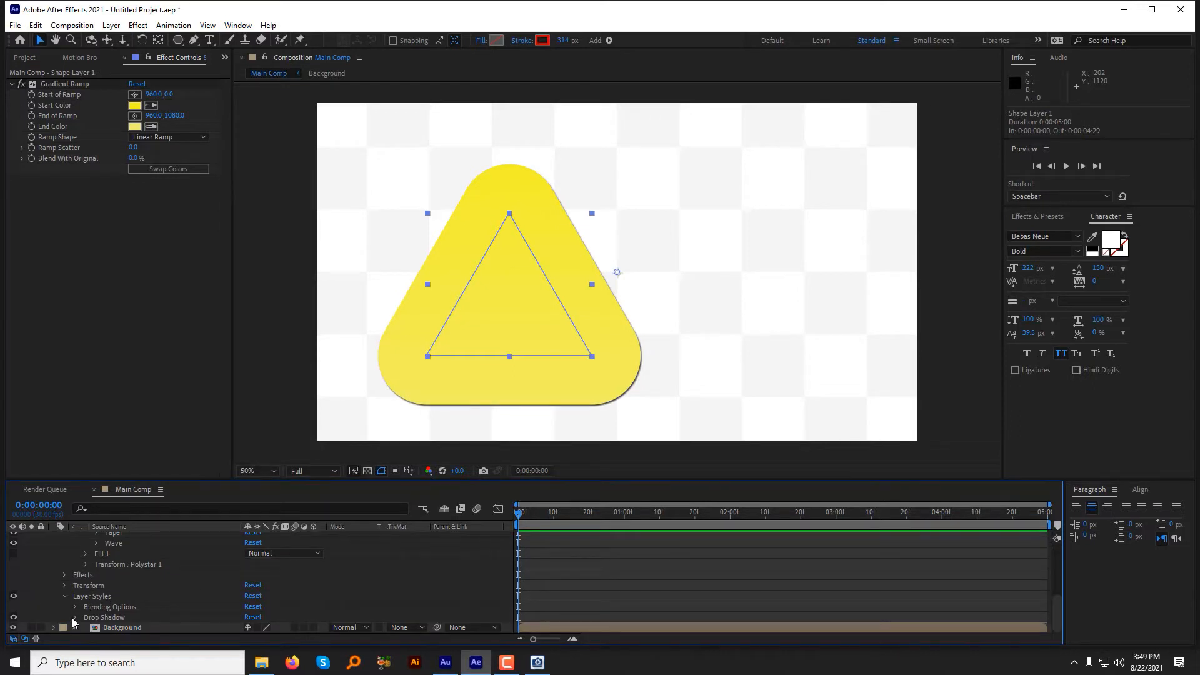
pyautogui.click(75, 617)
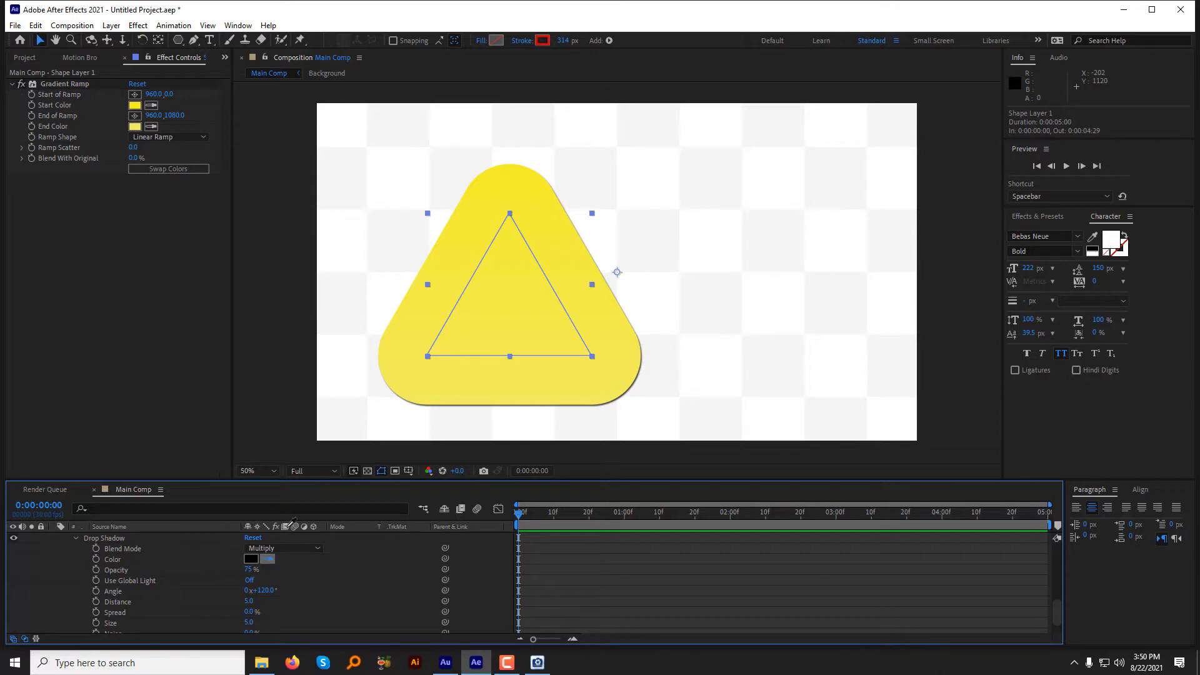
pyautogui.click(135, 105)
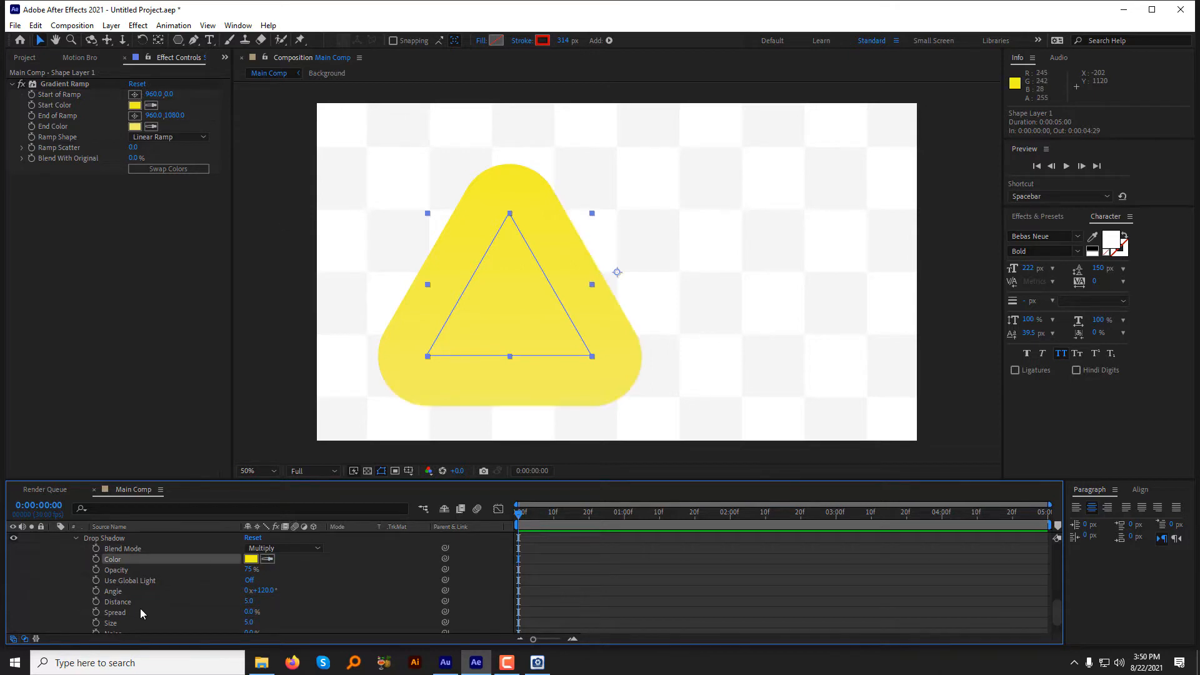
# Set the triangle's drop shadow distance to 0 and increase its size to about 163.
pyautogui.click(249, 602)
pyautogui.write('0')
pyautogui.press('Return')
pyautogui.scroll(-2, 150, 629)
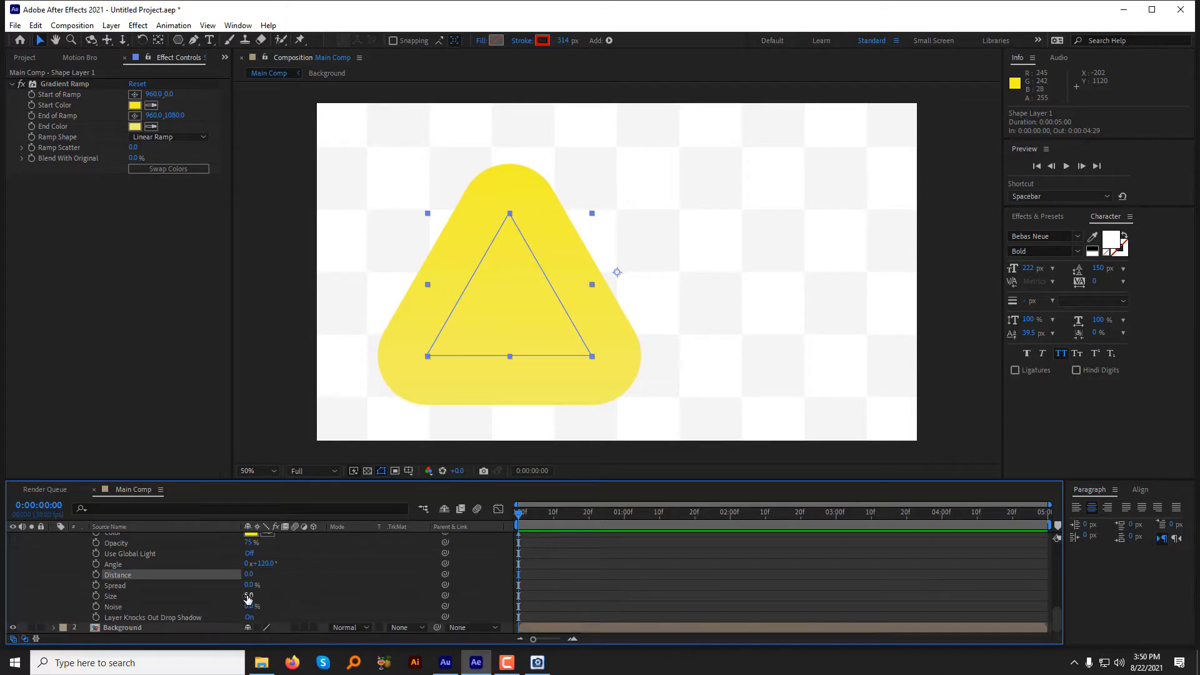
pyautogui.moveTo(247, 597); pyautogui.dragTo(340, 589)
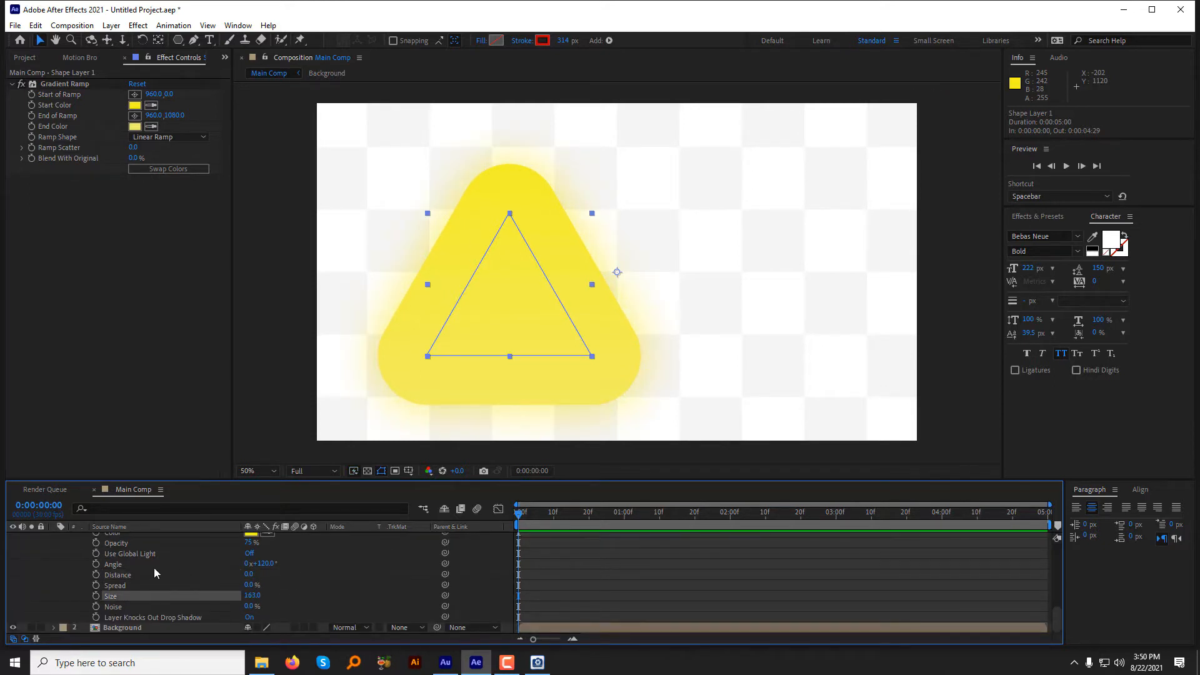
# Collapse the triangle layer, shift it to start at 0:00:00:10, and move the current time to its in point.
pyautogui.scroll(5, 154, 567)
pyautogui.scroll(5, 73, 592)
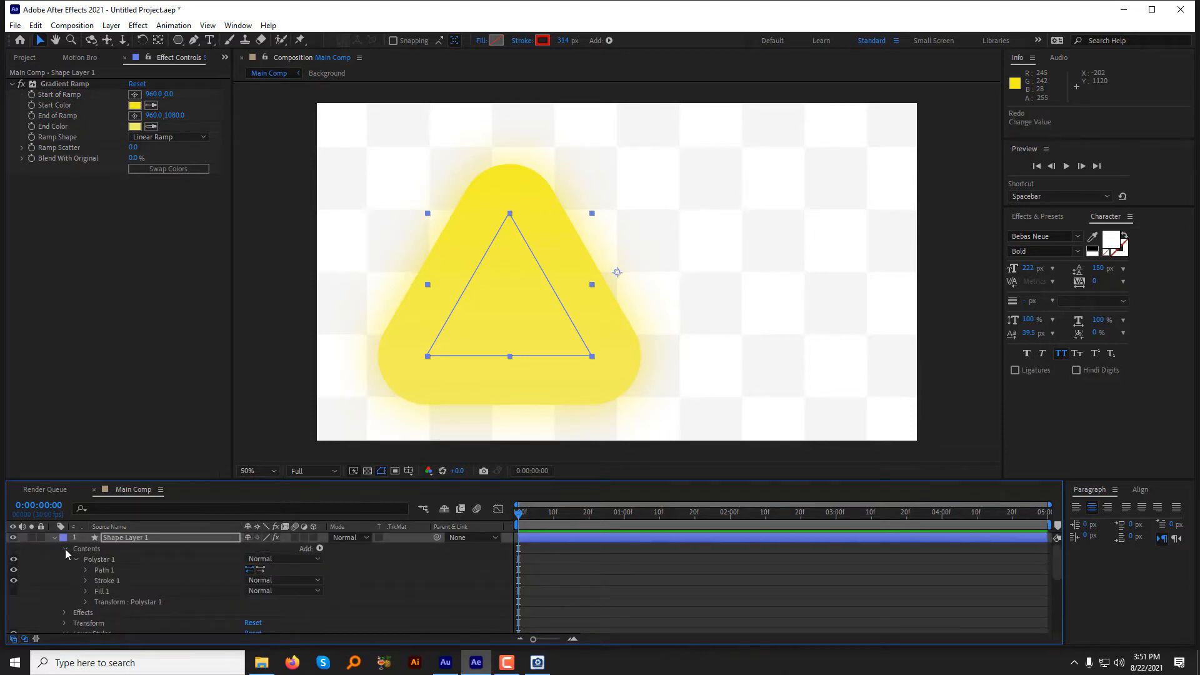
pyautogui.click(65, 549)
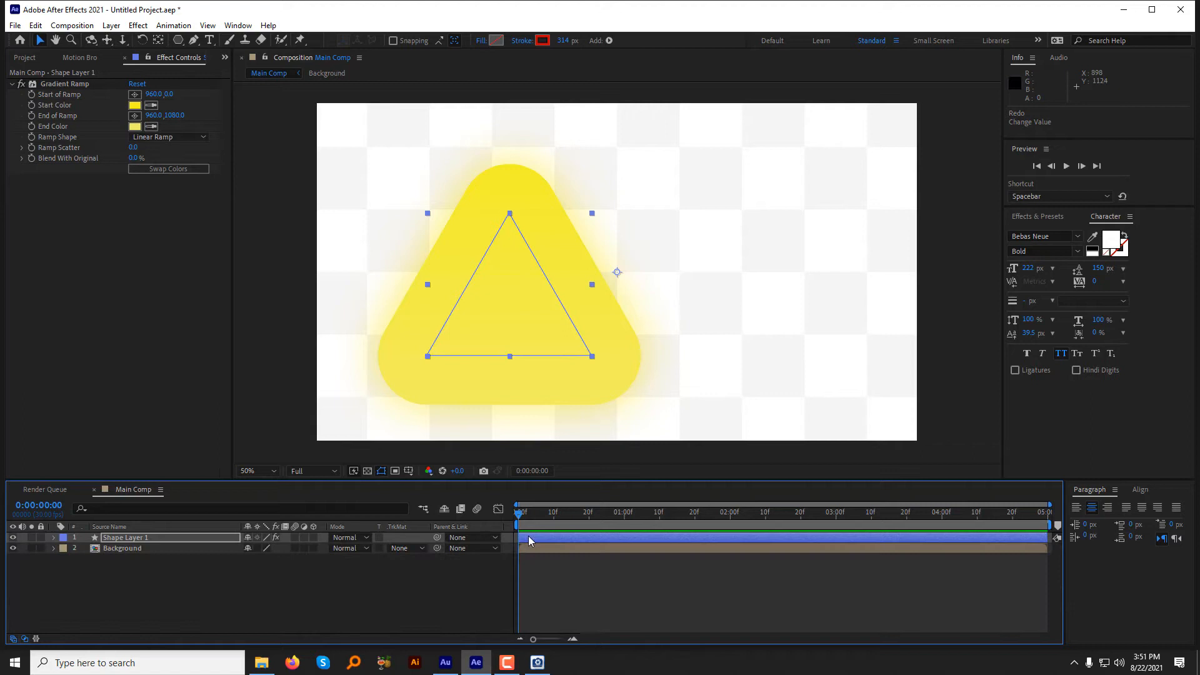
pyautogui.moveTo(529, 537); pyautogui.dragTo(563, 538)
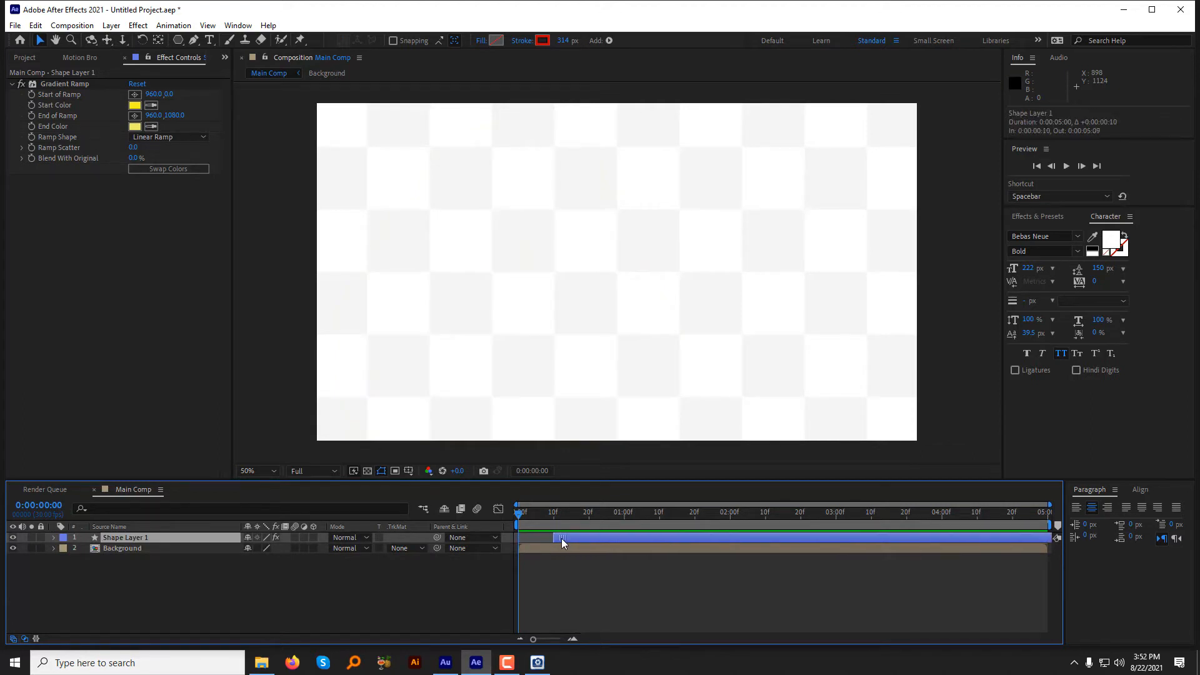
pyautogui.press('i')
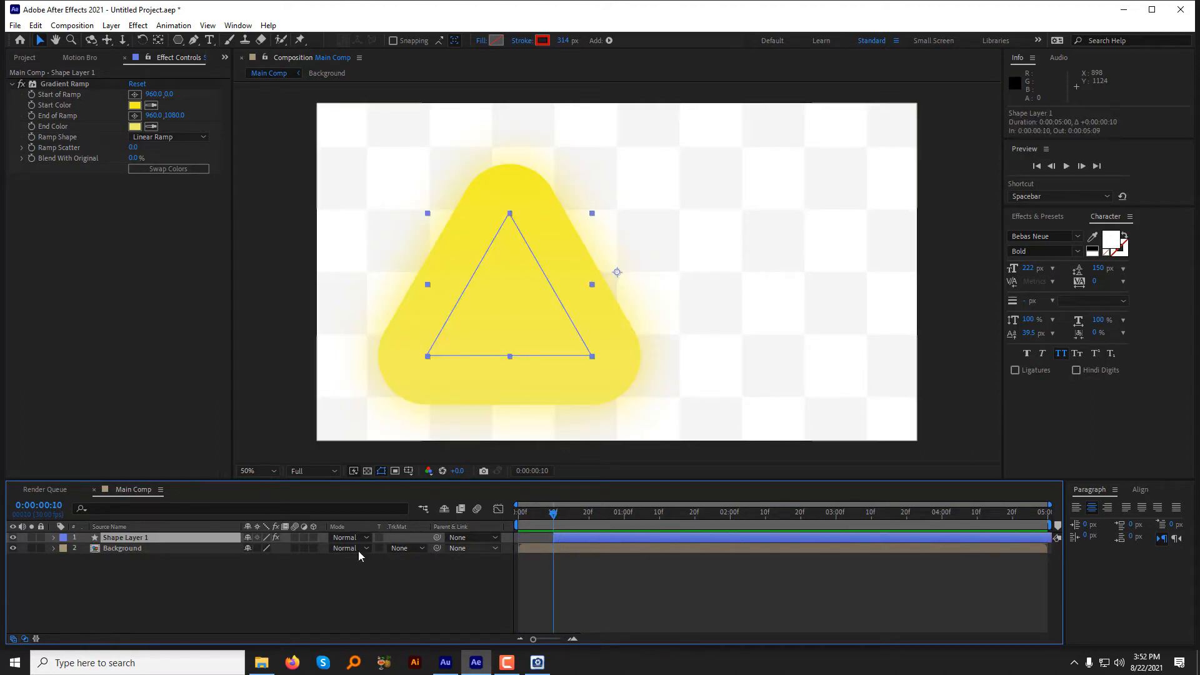
# Animate the Polystar's rotation from 0° at 0:00:00:10 to 120° at 0:00:04:29 and scrub through the motion.
pyautogui.click(54, 537)
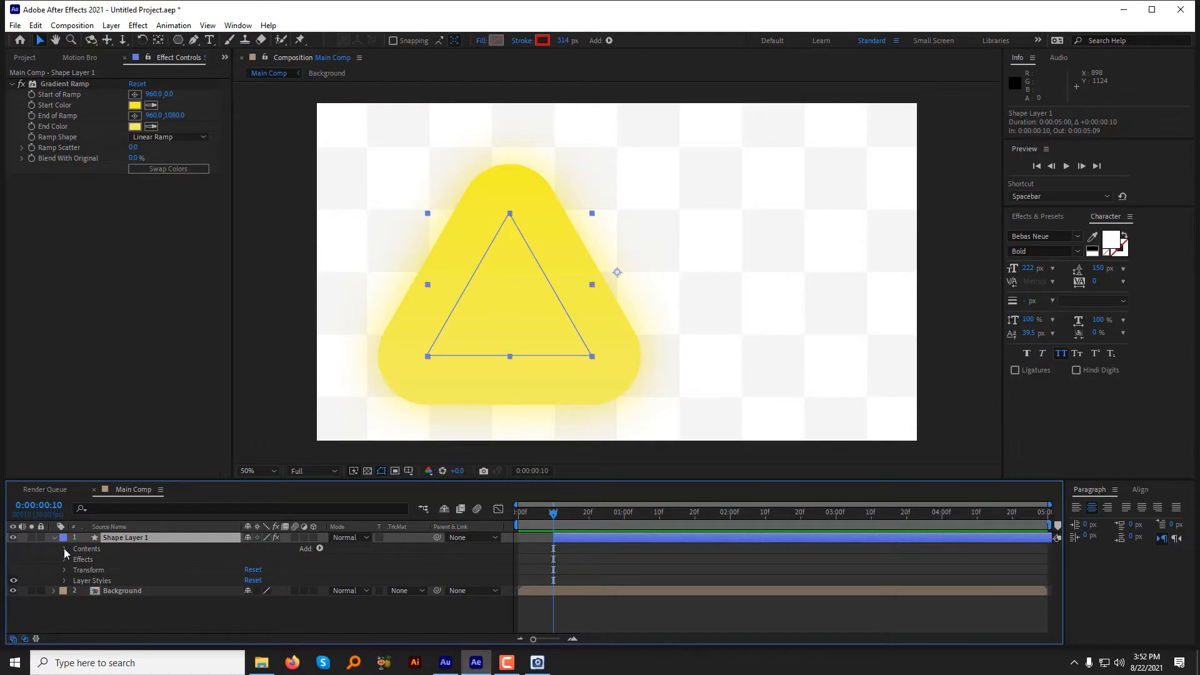
pyautogui.click(65, 549)
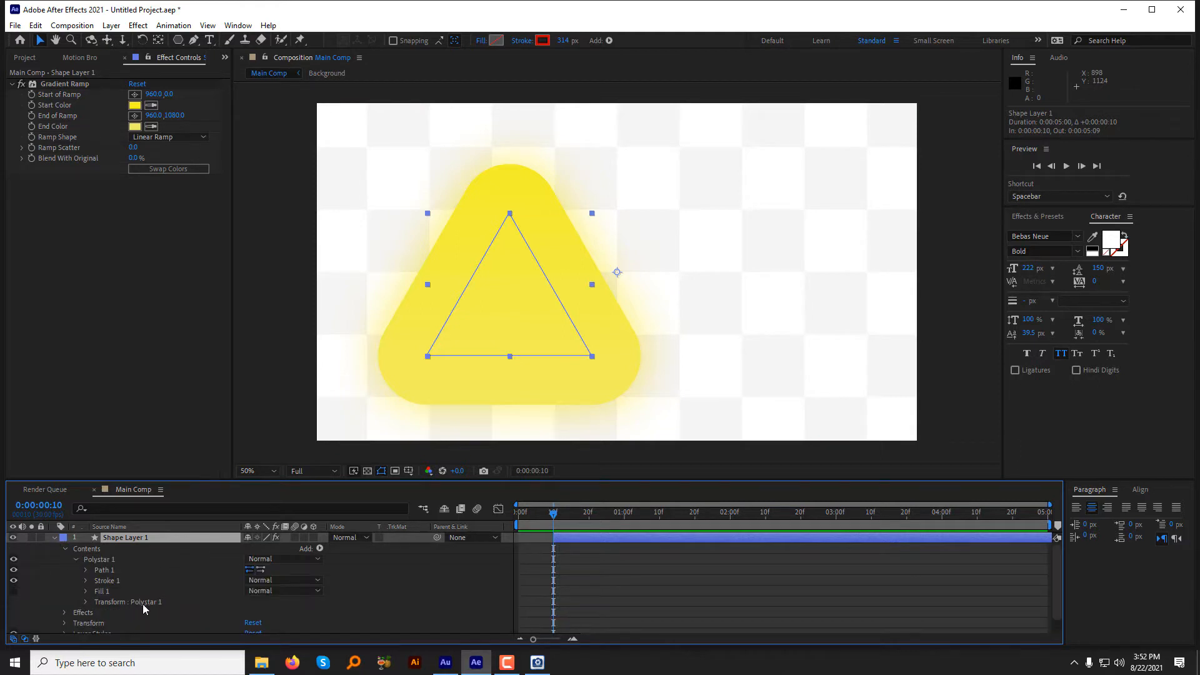
pyautogui.click(86, 602)
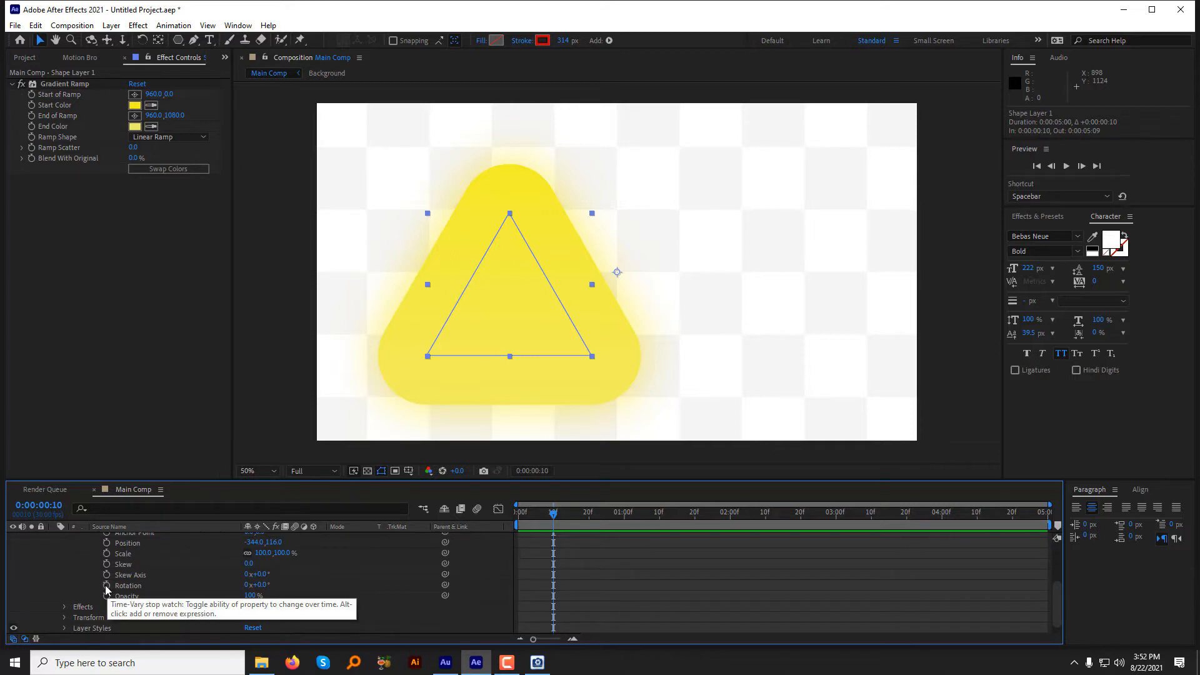
pyautogui.click(107, 587)
pyautogui.moveTo(553, 512); pyautogui.dragTo(1045, 571)
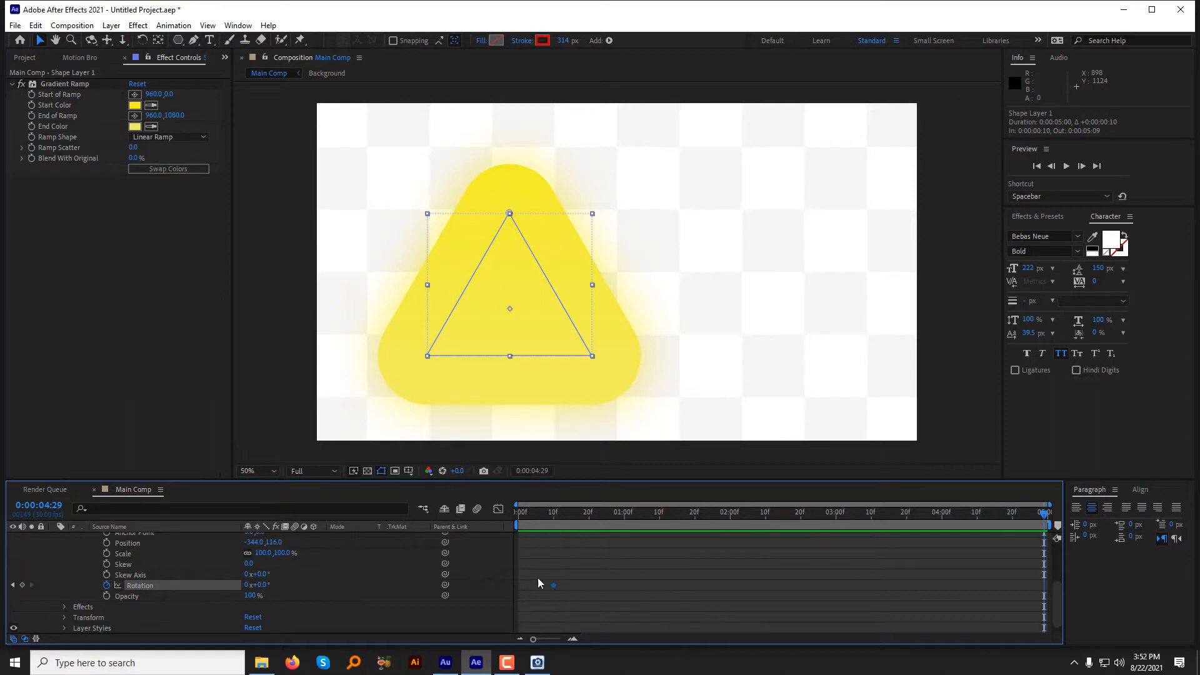
pyautogui.click(260, 585)
pyautogui.write('1')
pyautogui.press('Return')
pyautogui.moveTo(560, 511); pyautogui.dragTo(1097, 554)
# Duplicate the yellow triangle layer and move the copy up and to the right to position 1468, 364.
pyautogui.scroll(3, 129, 540)
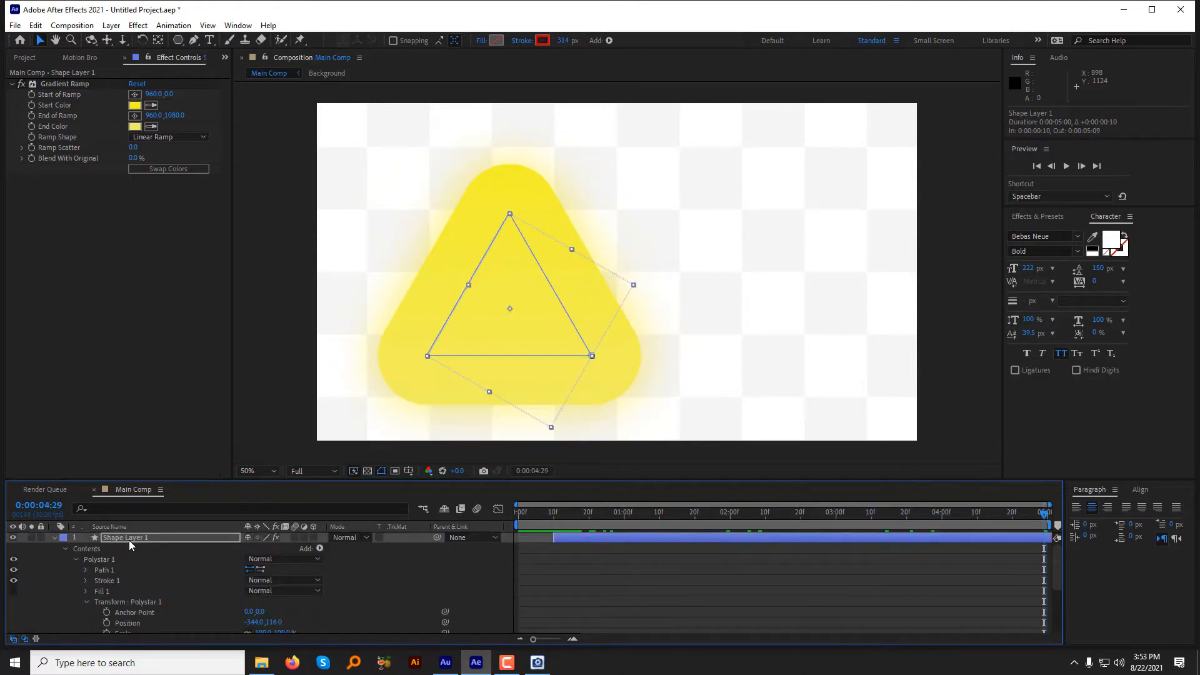
pyautogui.click(129, 539)
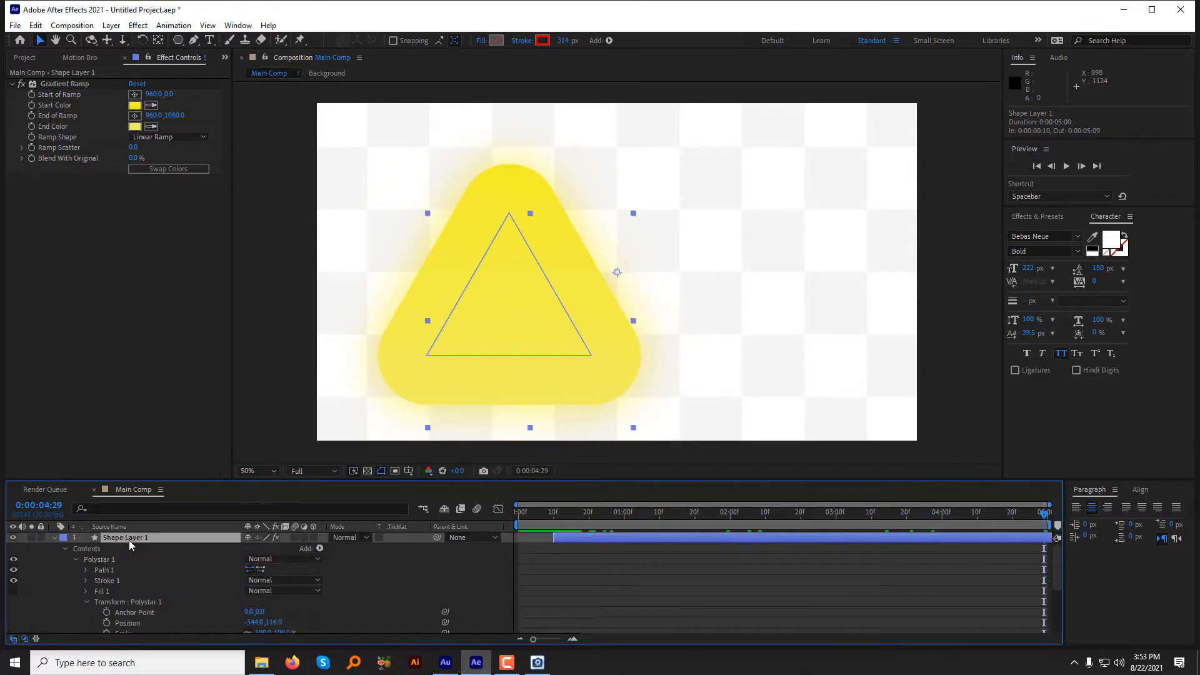
pyautogui.click(55, 538)
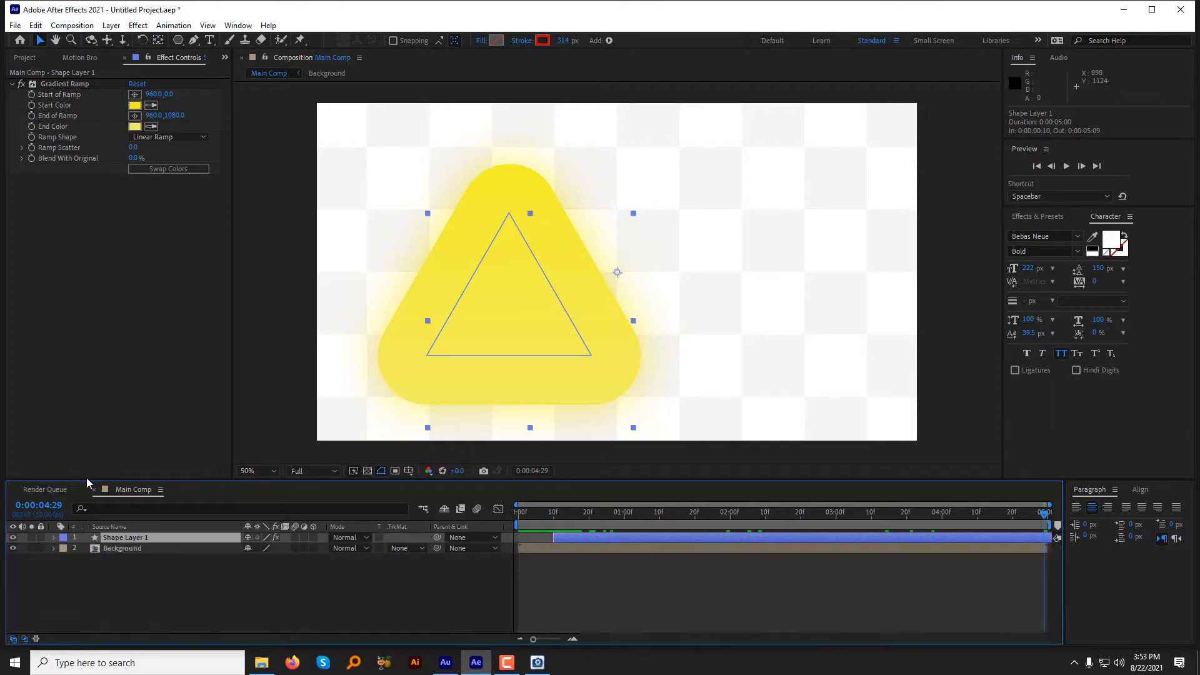
pyautogui.click(36, 25)
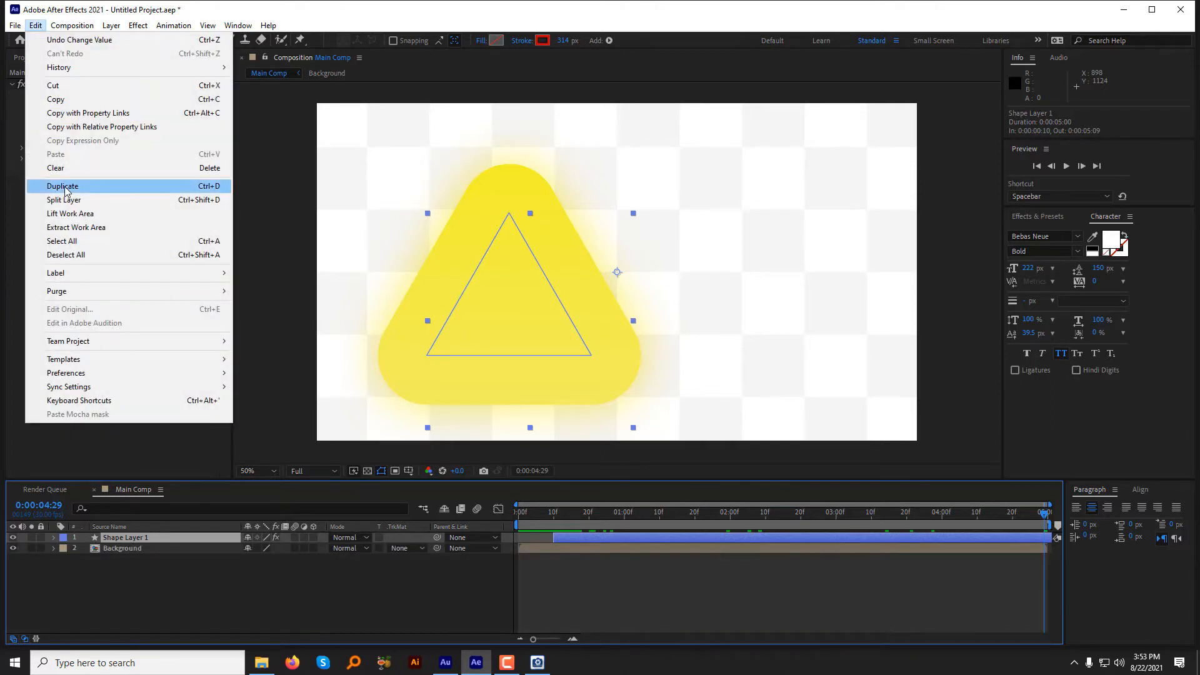
pyautogui.click(64, 186)
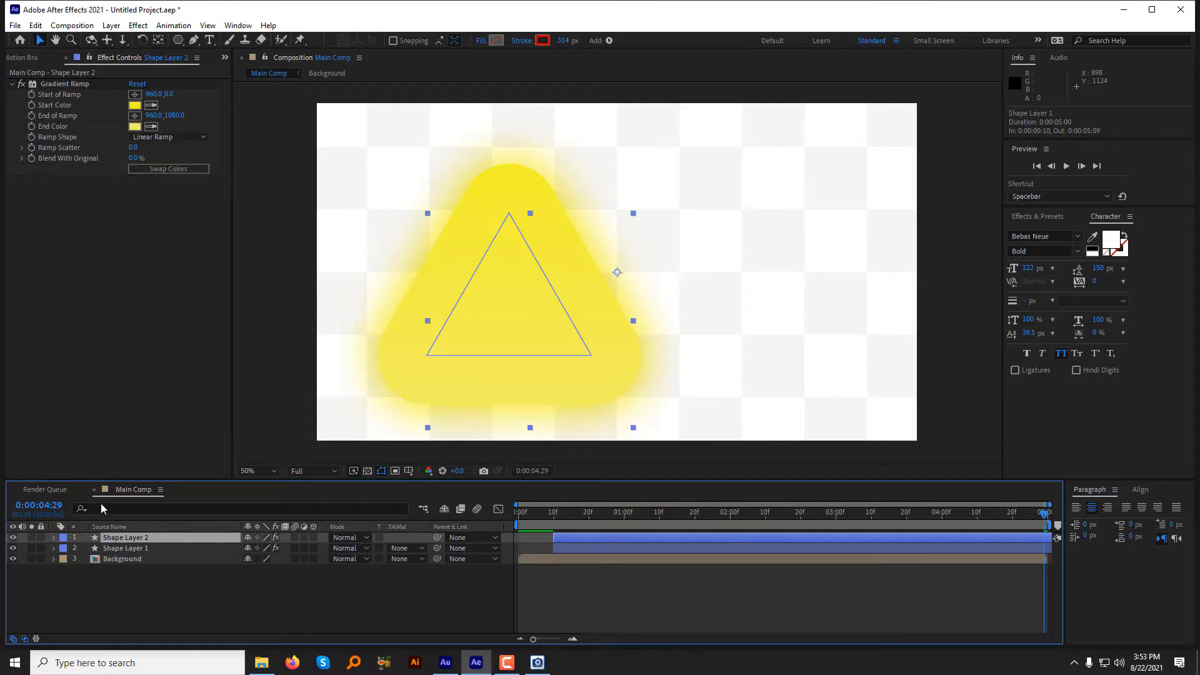
pyautogui.moveTo(634, 269); pyautogui.dragTo(790, 215)
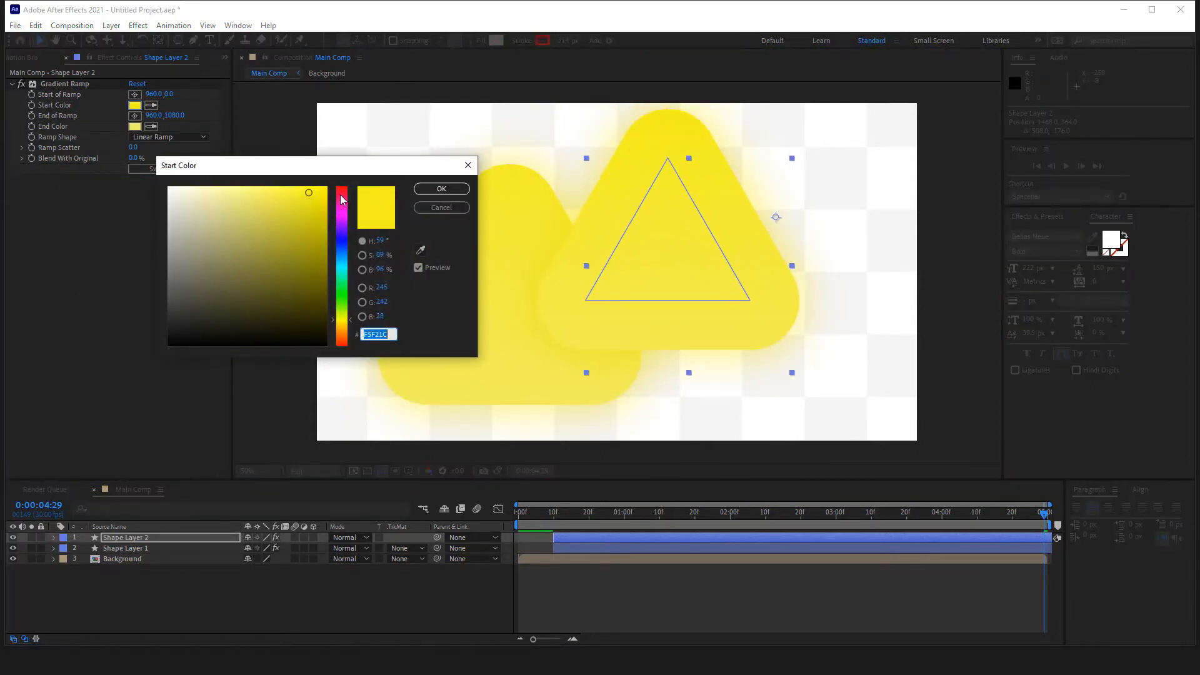
# Recolor the duplicate's Gradient Ramp with red start color F31313 and lighter red end color F23636.
pyautogui.moveTo(342, 198); pyautogui.dragTo(342, 188)
pyautogui.click(441, 188)
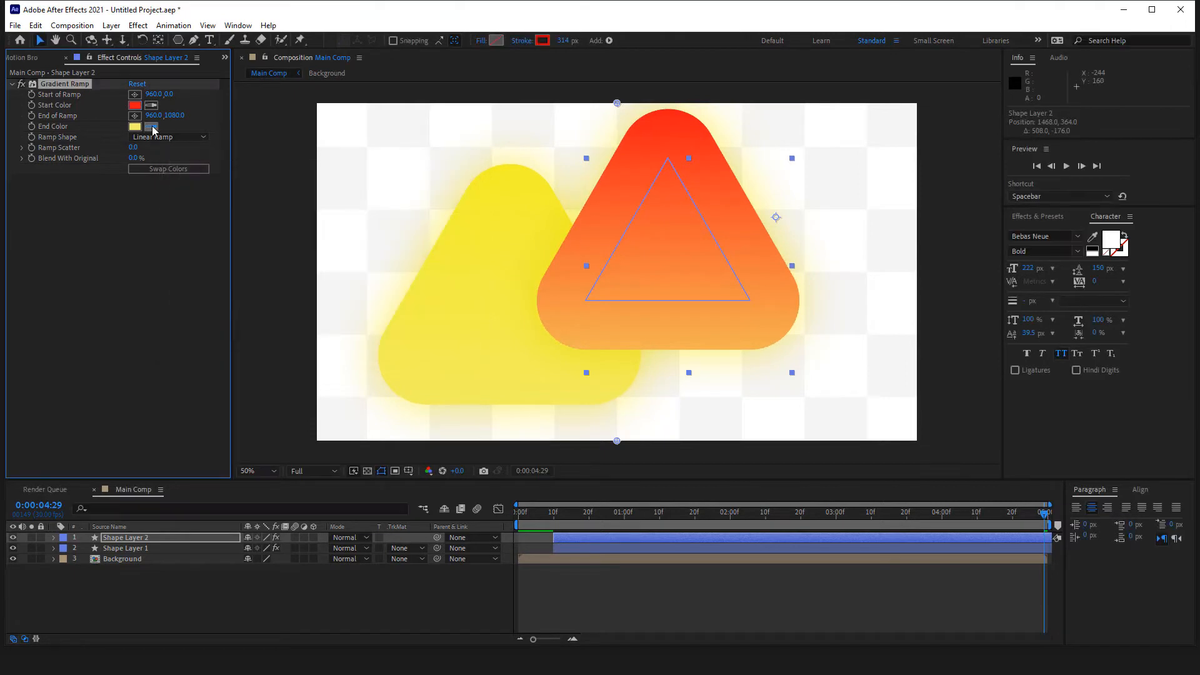
pyautogui.click(151, 126)
pyautogui.click(135, 105)
pyautogui.click(135, 126)
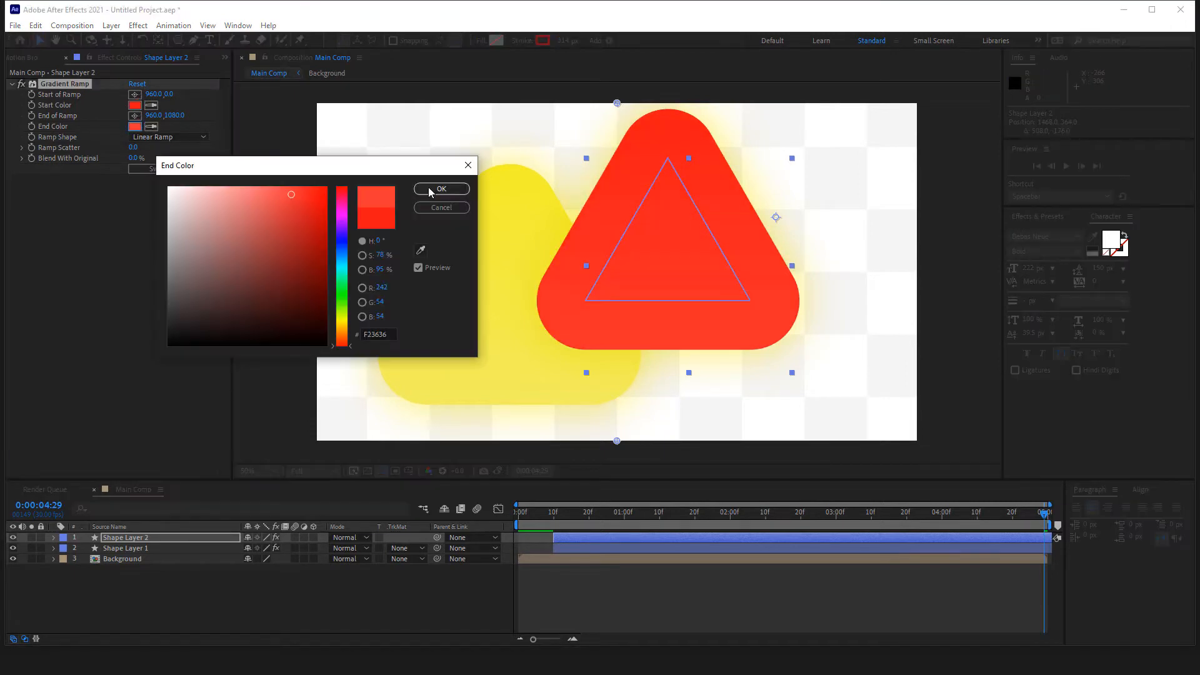
pyautogui.click(440, 190)
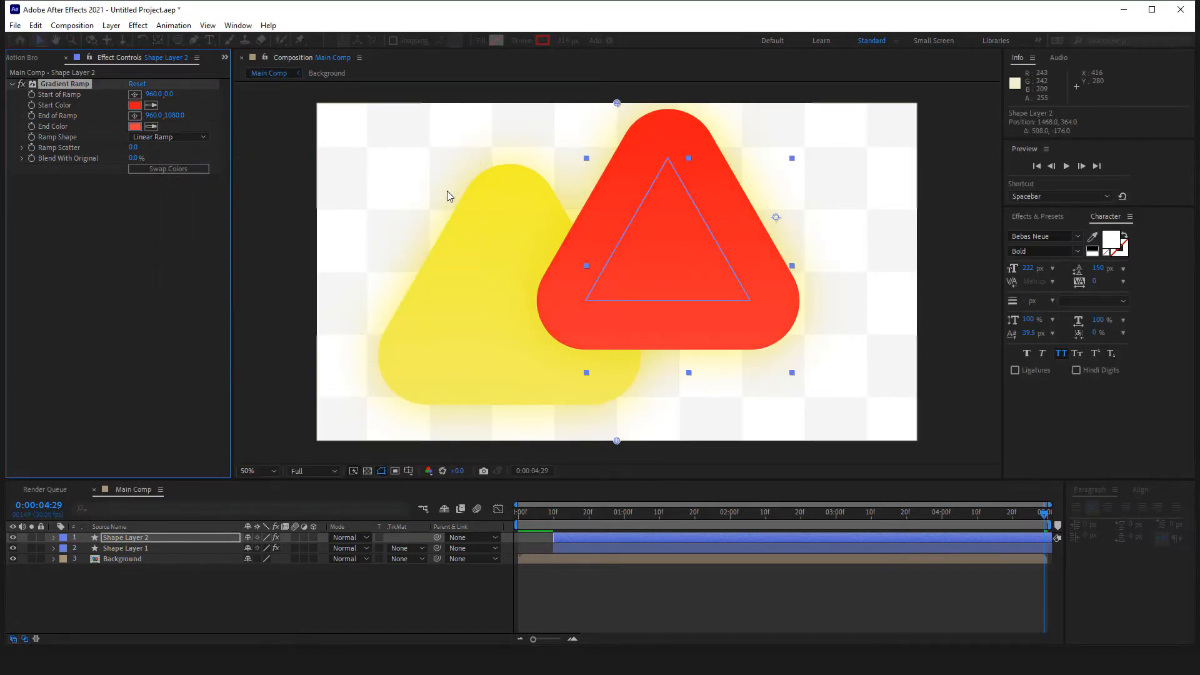
# Match the red triangle's drop shadow color to its ramp start color and collapse the layer.
pyautogui.click(53, 538)
pyautogui.click(65, 580)
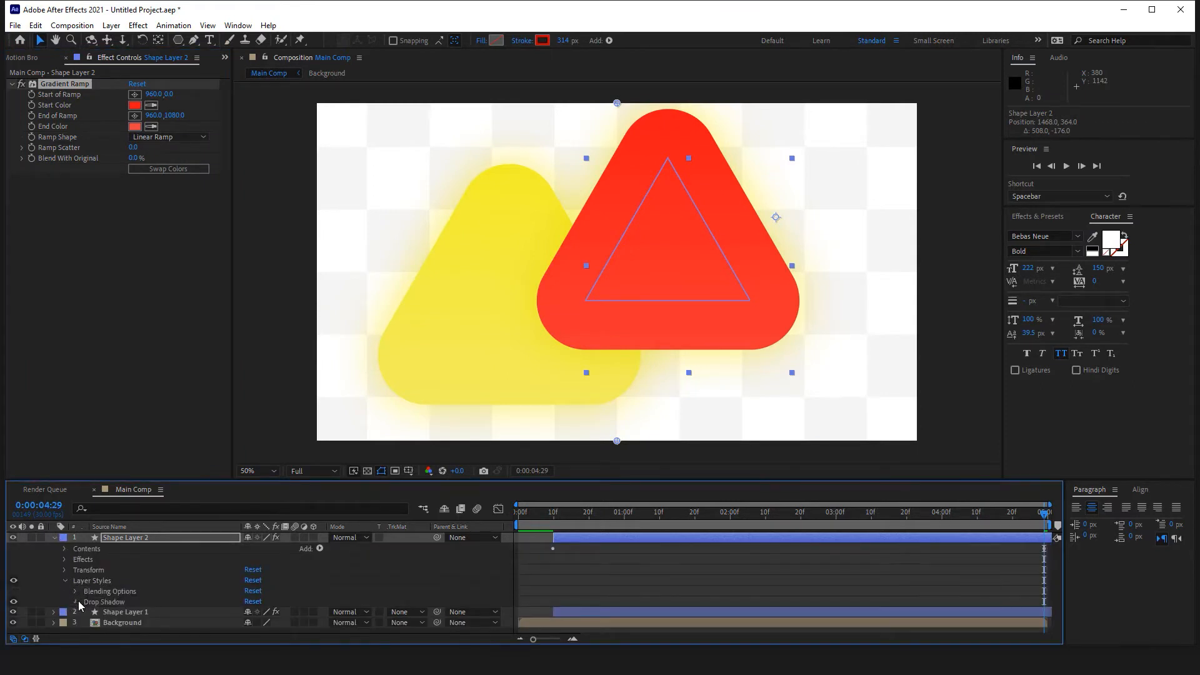
pyautogui.click(76, 602)
pyautogui.scroll(-2, 80, 601)
pyautogui.click(135, 105)
pyautogui.scroll(3, 125, 562)
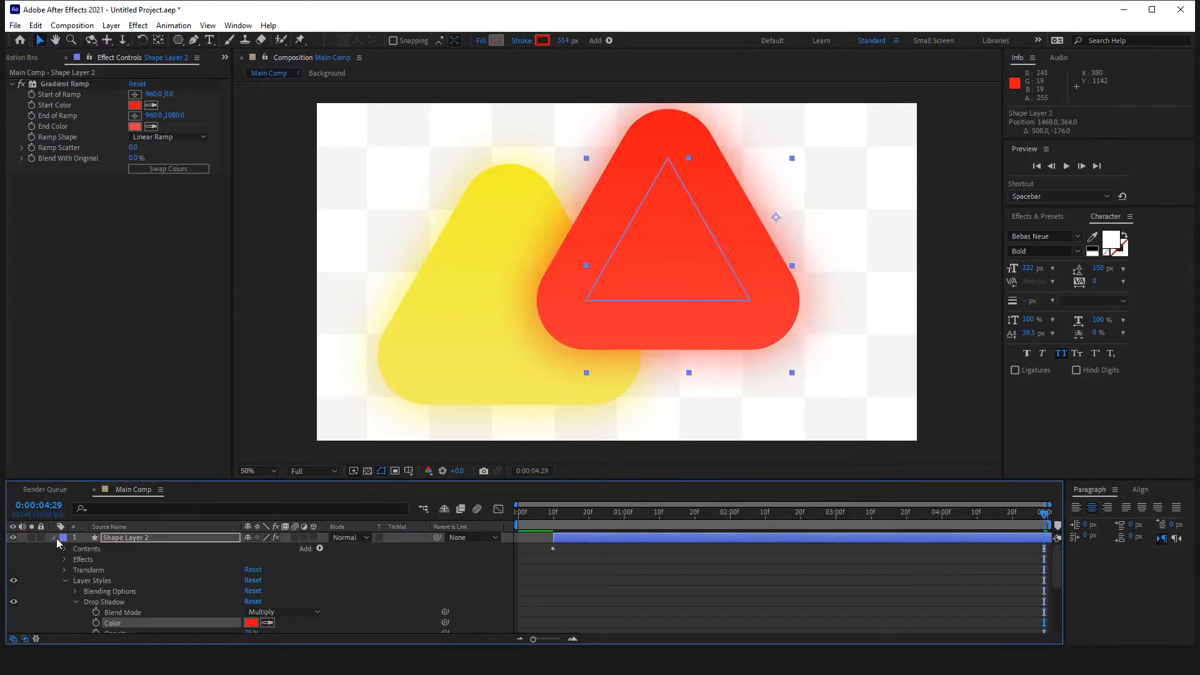
pyautogui.click(54, 537)
# Duplicate the red triangle layer and move the copy down and to the right to position 1696, 566.
pyautogui.click(35, 25)
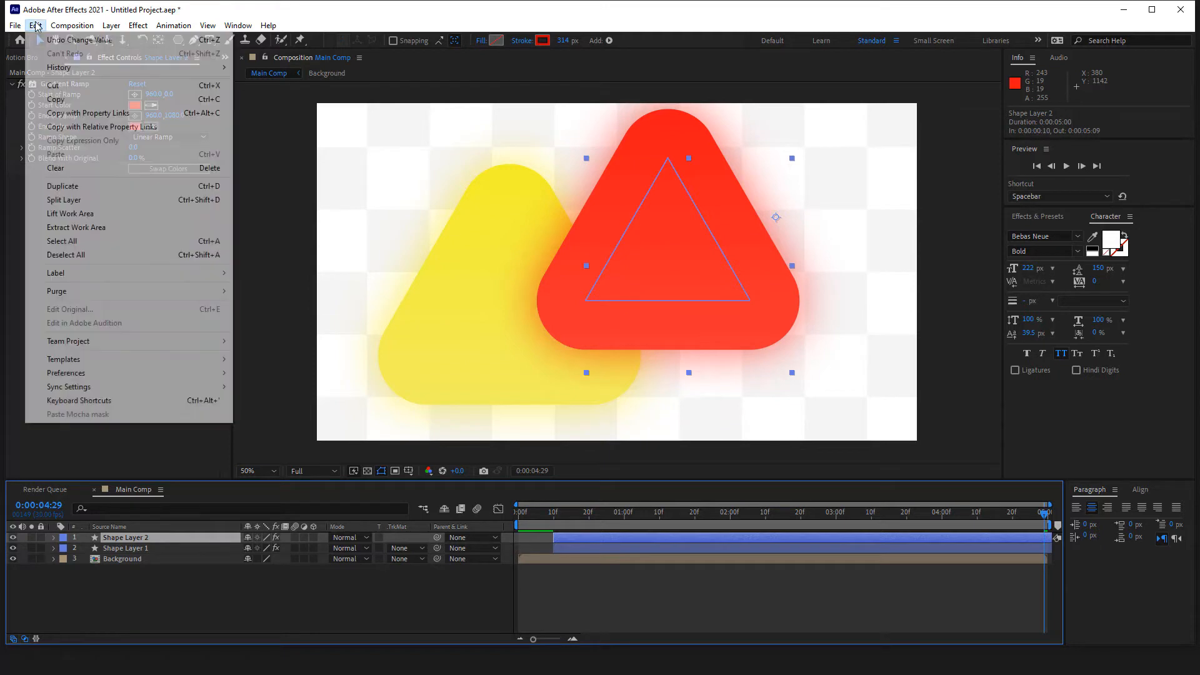
pyautogui.click(62, 187)
pyautogui.moveTo(773, 220); pyautogui.dragTo(843, 285)
# Recolor the newest triangle's Gradient Ramp with blue start color 13A7F3 and lighter blue end color 5FBFF1.
pyautogui.click(135, 105)
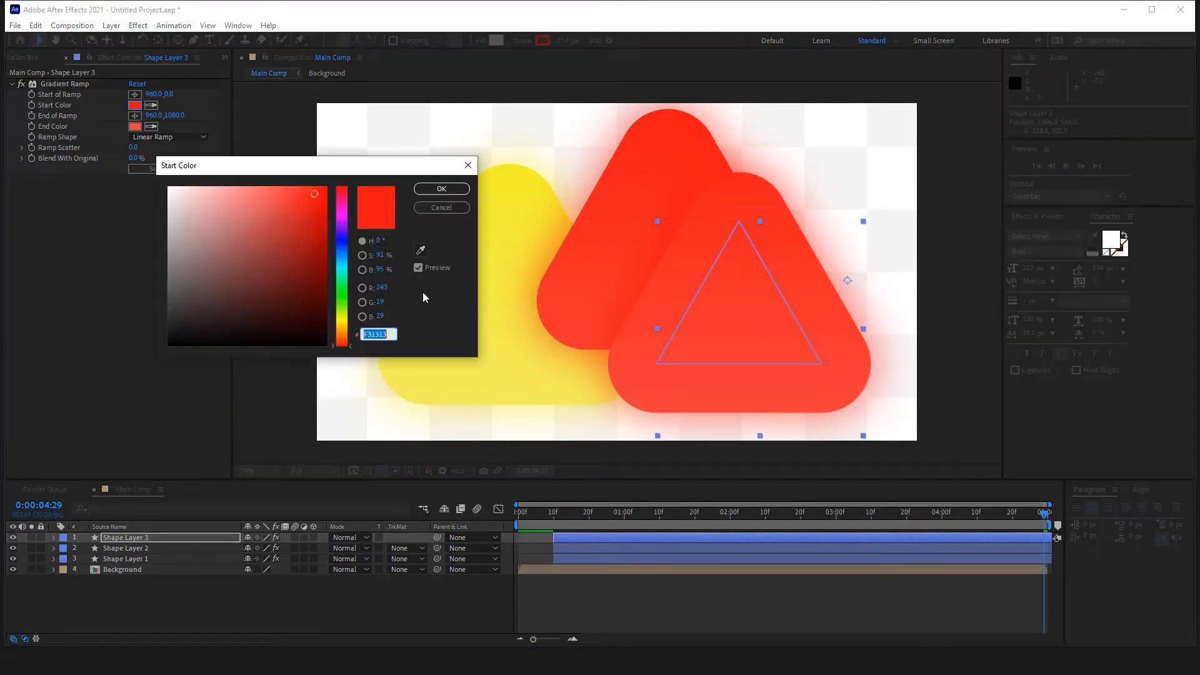
pyautogui.write('13A7F3')
pyautogui.click(442, 189)
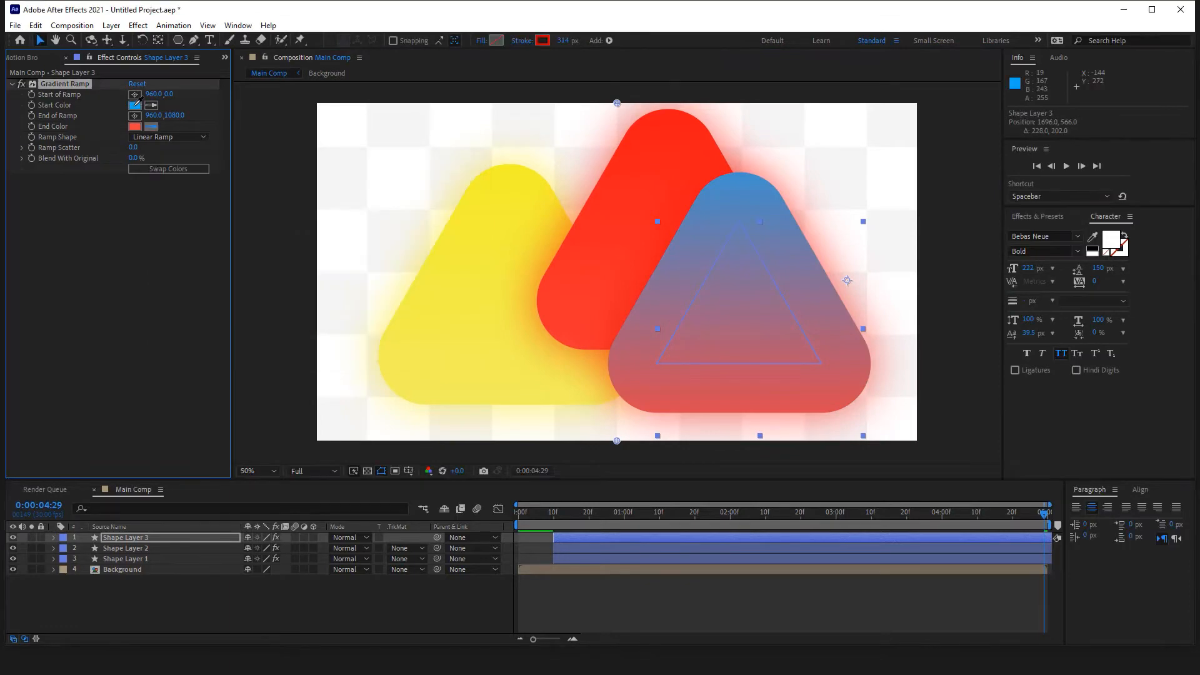
pyautogui.click(135, 106)
pyautogui.click(135, 126)
pyautogui.click(265, 195)
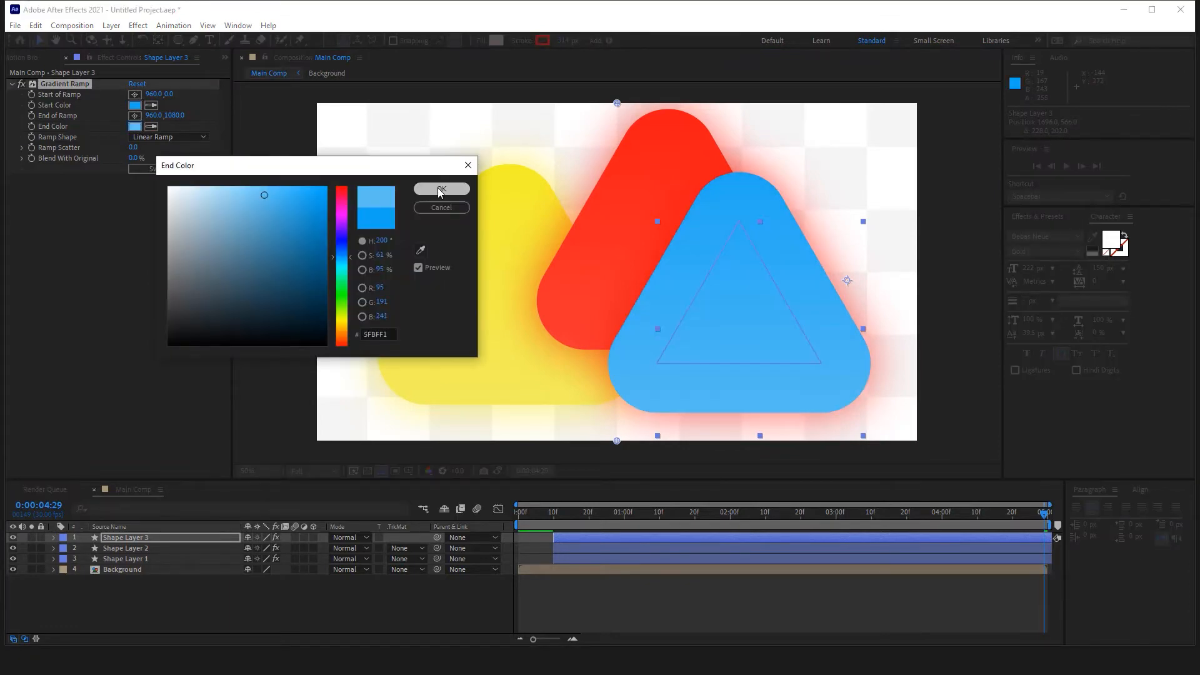
pyautogui.click(441, 190)
# Match the blue triangle's drop shadow color to its blue ramp start color.
pyautogui.click(53, 538)
pyautogui.click(65, 580)
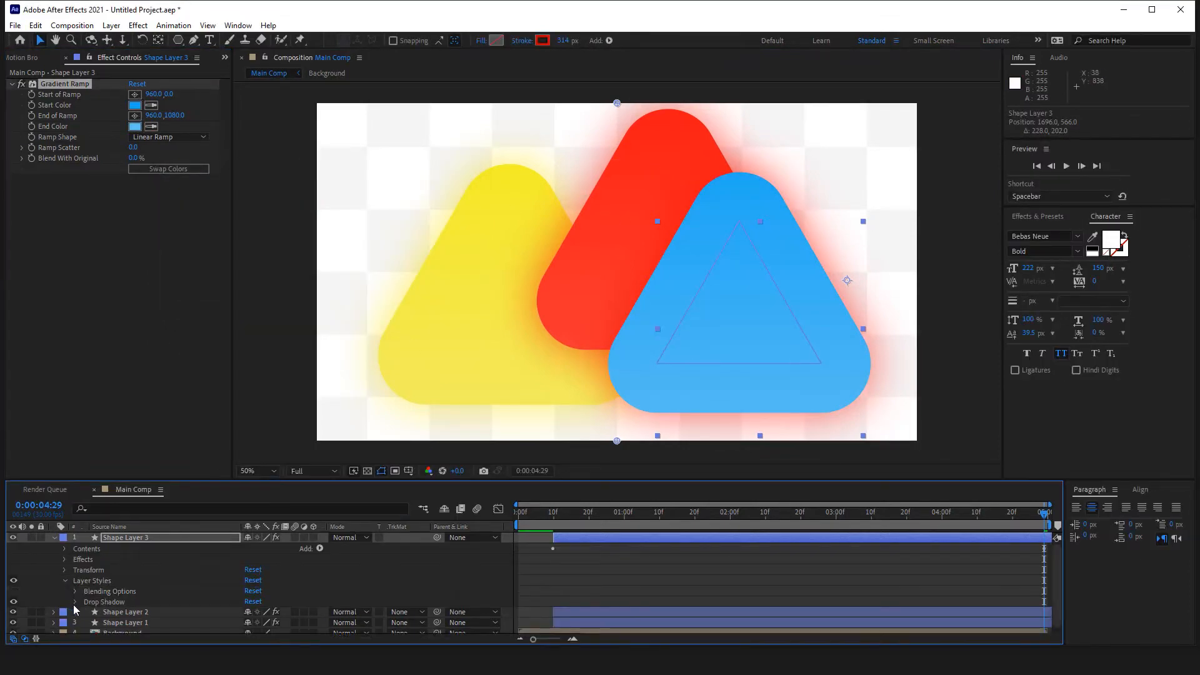
pyautogui.click(75, 602)
pyautogui.scroll(-3, 157, 581)
pyautogui.click(135, 105)
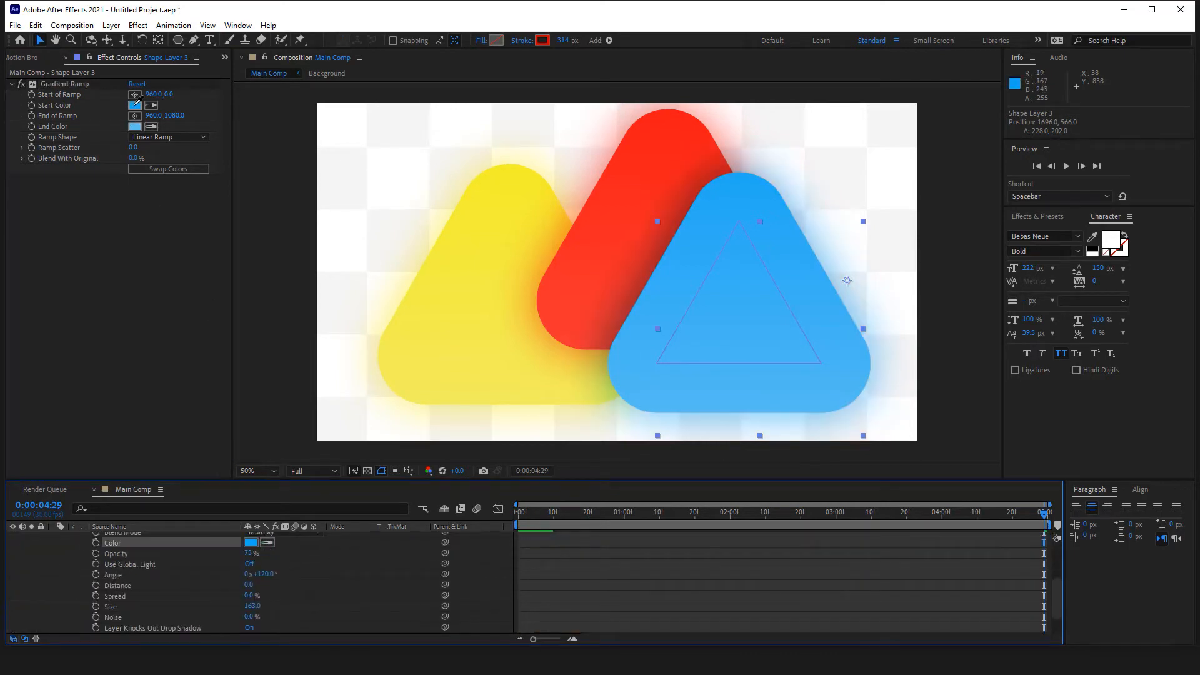
# Collapse the blue triangle layer, duplicate it, and move the copy up and to the left to position 1174, 418.
pyautogui.scroll(3, 104, 569)
pyautogui.click(53, 538)
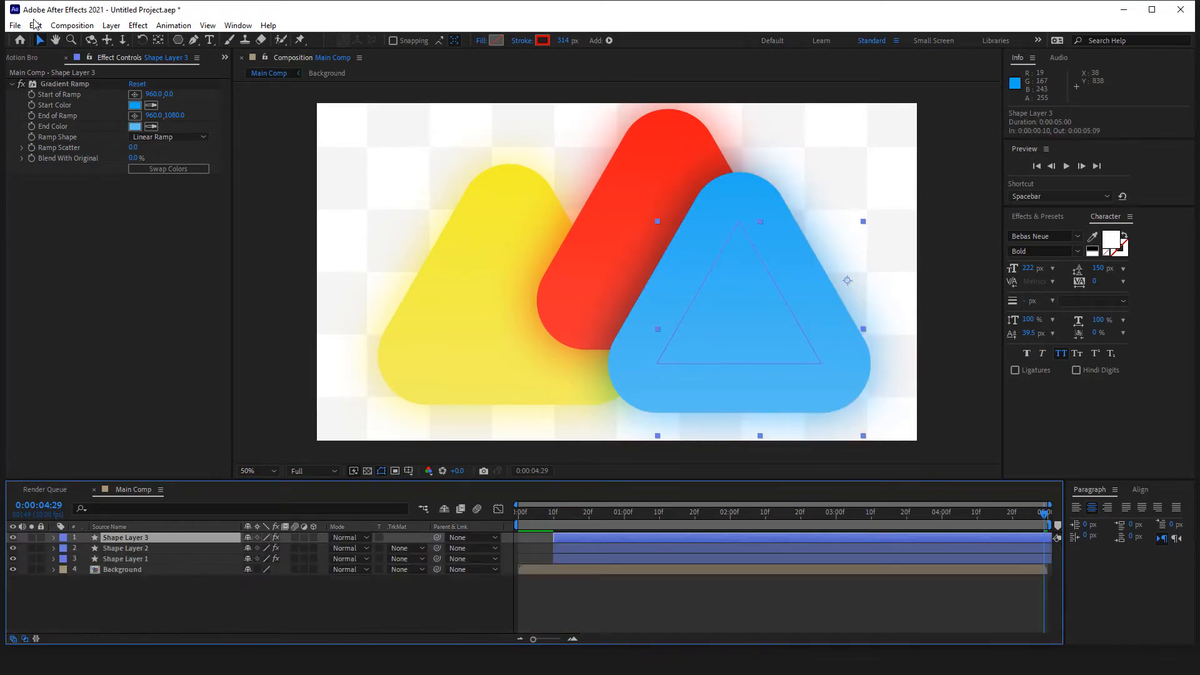
pyautogui.click(35, 25)
pyautogui.click(58, 186)
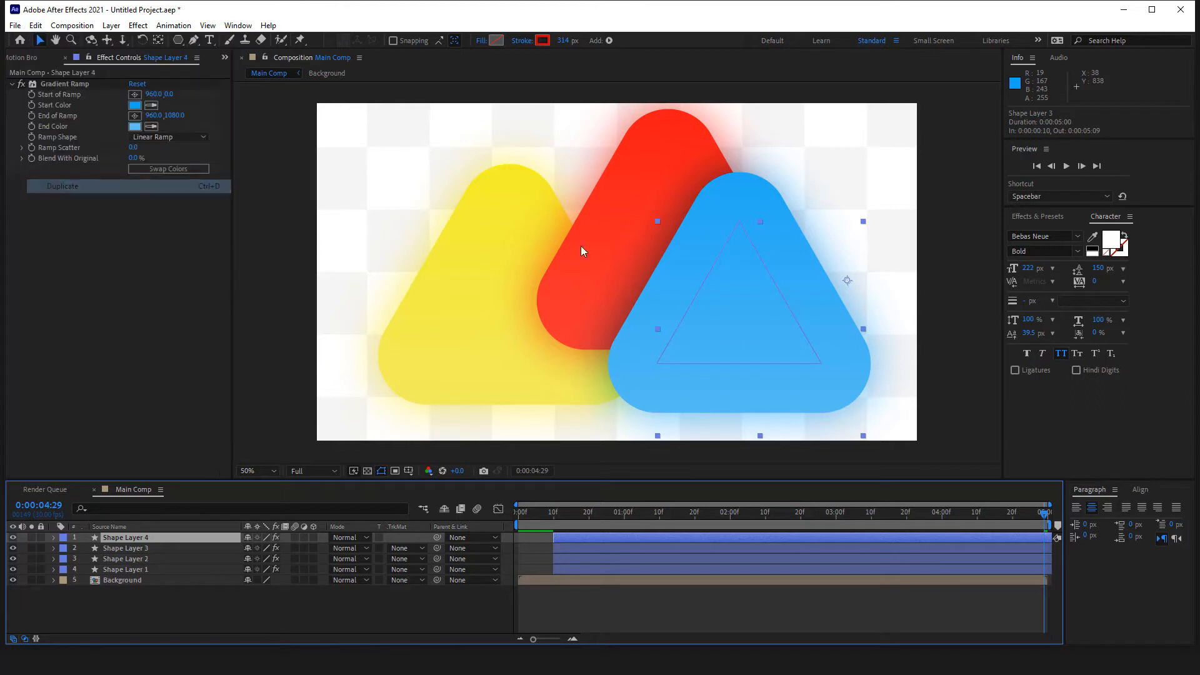
pyautogui.moveTo(847, 283); pyautogui.dragTo(683, 234)
# Recolor the newest triangle's Gradient Ramp with green start color 13F333 and a lighter green end color.
pyautogui.click(135, 105)
pyautogui.moveTo(342, 301); pyautogui.dragTo(344, 289)
pyautogui.click(446, 192)
pyautogui.click(134, 125)
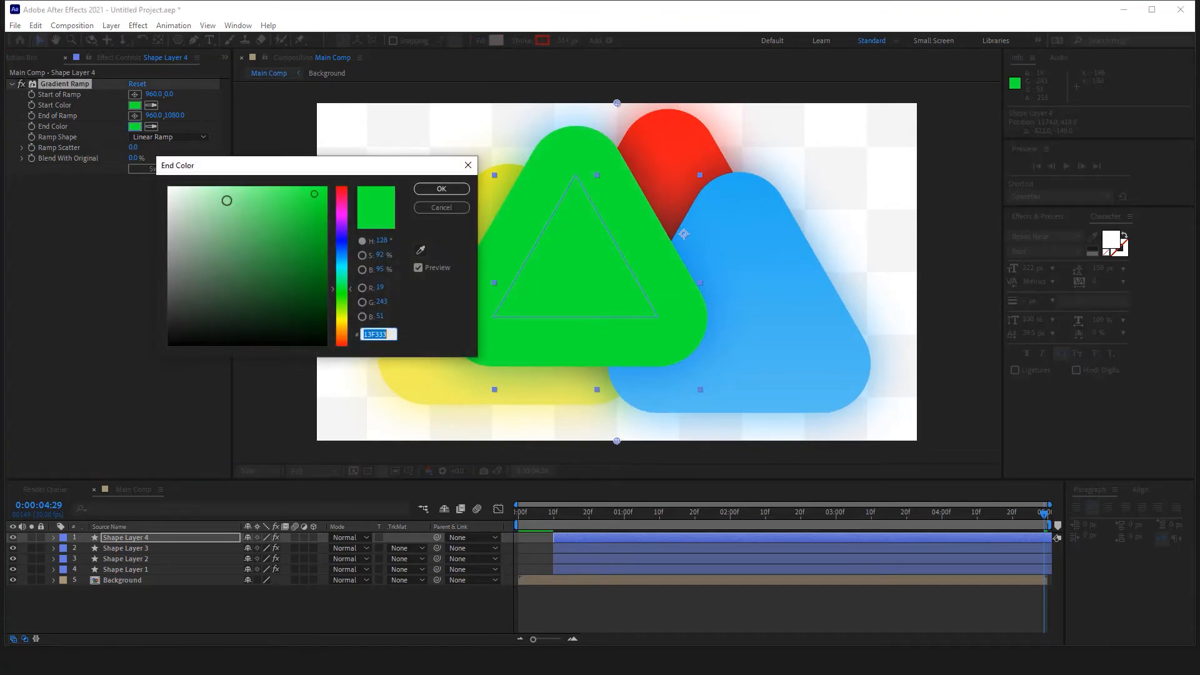
pyautogui.moveTo(228, 198)
pyautogui.mouseDown()
pyautogui.moveTo(248, 198)
pyautogui.moveTo(237, 192)
pyautogui.mouseUp()
pyautogui.click(440, 189)
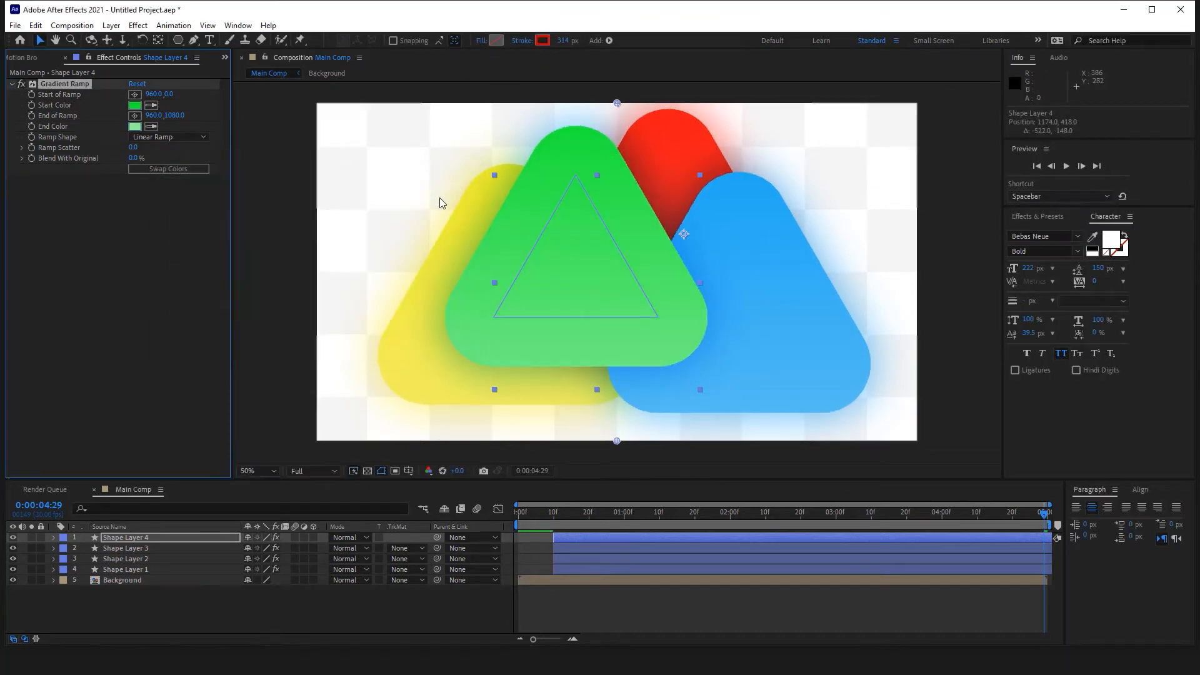
# Duplicate the green triangle layer and move the copy over the blue triangle to position 1636, 574.
pyautogui.click(36, 25)
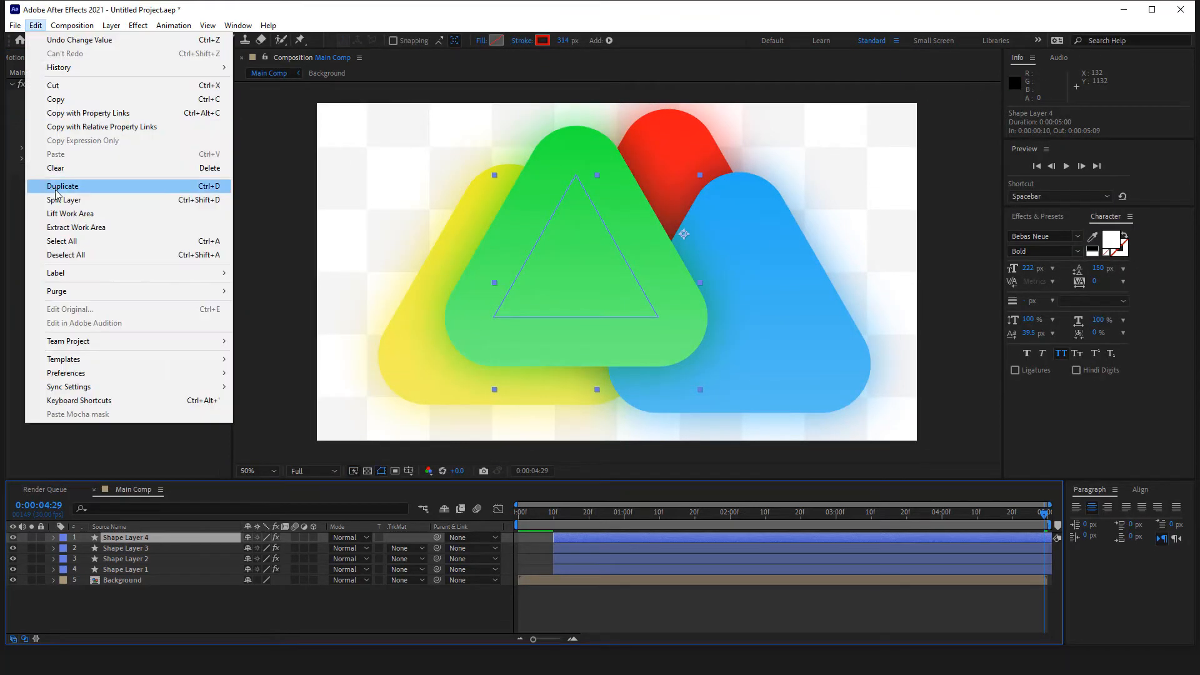
pyautogui.click(58, 187)
pyautogui.moveTo(696, 242); pyautogui.dragTo(841, 291)
# Recolor the newest triangle's Gradient Ramp with a dark navy blue start color and grayish blue end color 6C6F9E.
pyautogui.click(134, 105)
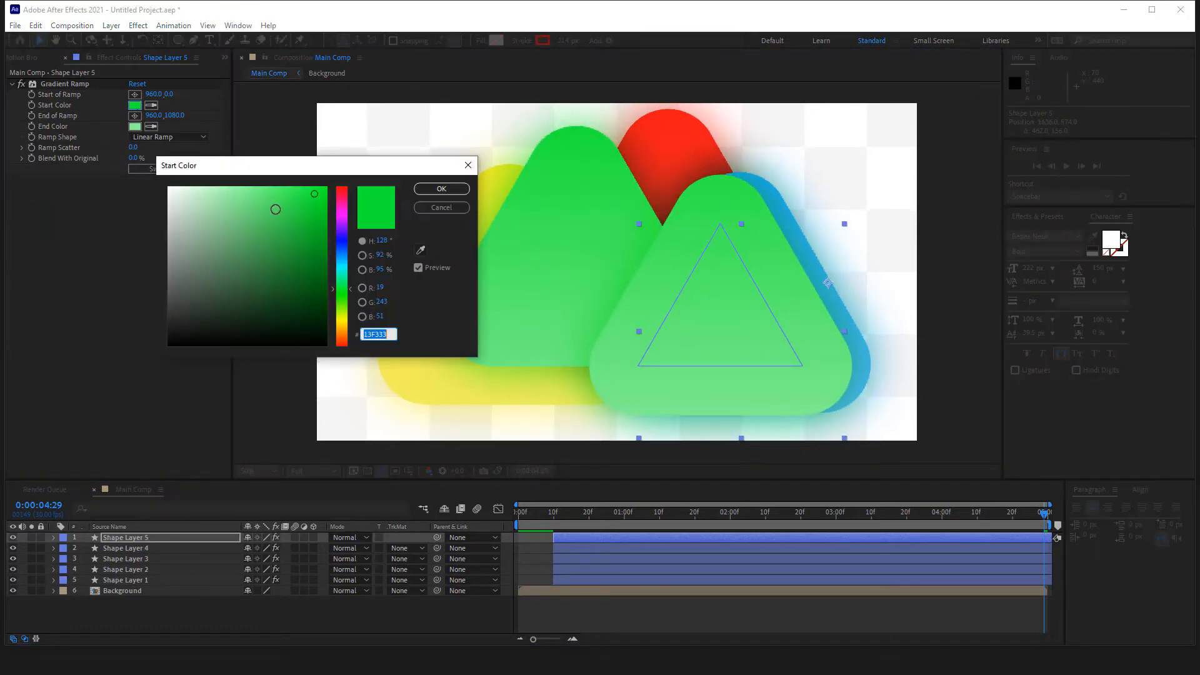
pyautogui.click(344, 253)
pyautogui.moveTo(318, 238); pyautogui.dragTo(314, 256)
pyautogui.click(441, 189)
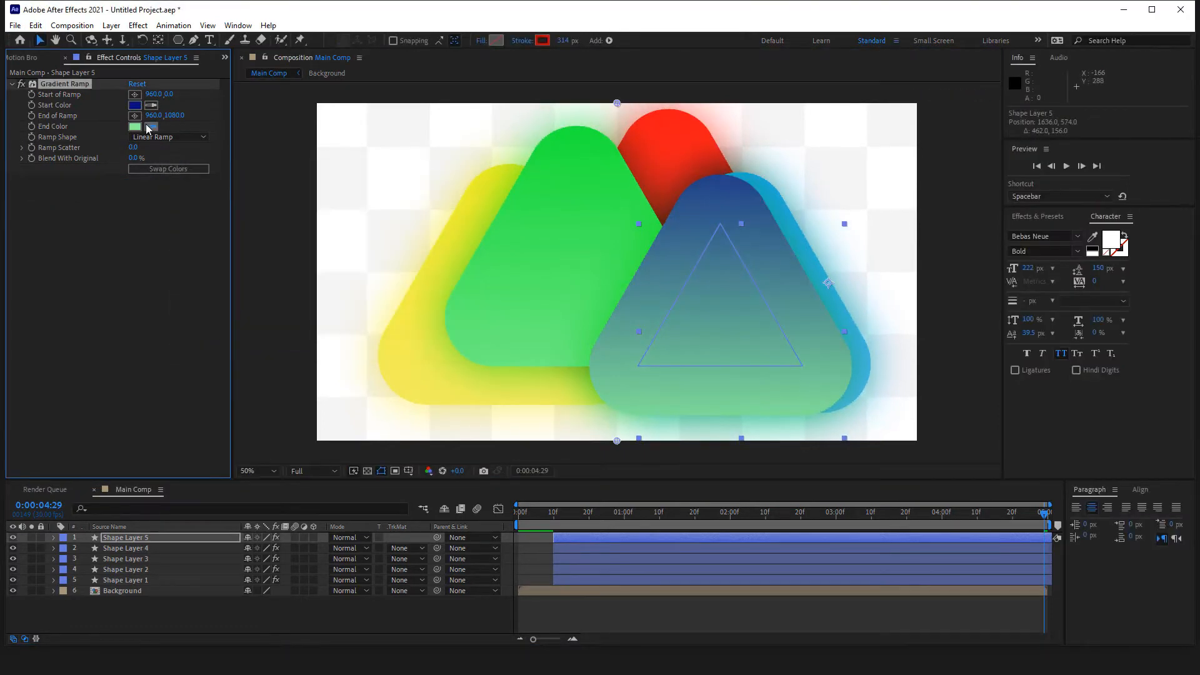
pyautogui.click(134, 106)
pyautogui.click(135, 126)
pyautogui.click(218, 247)
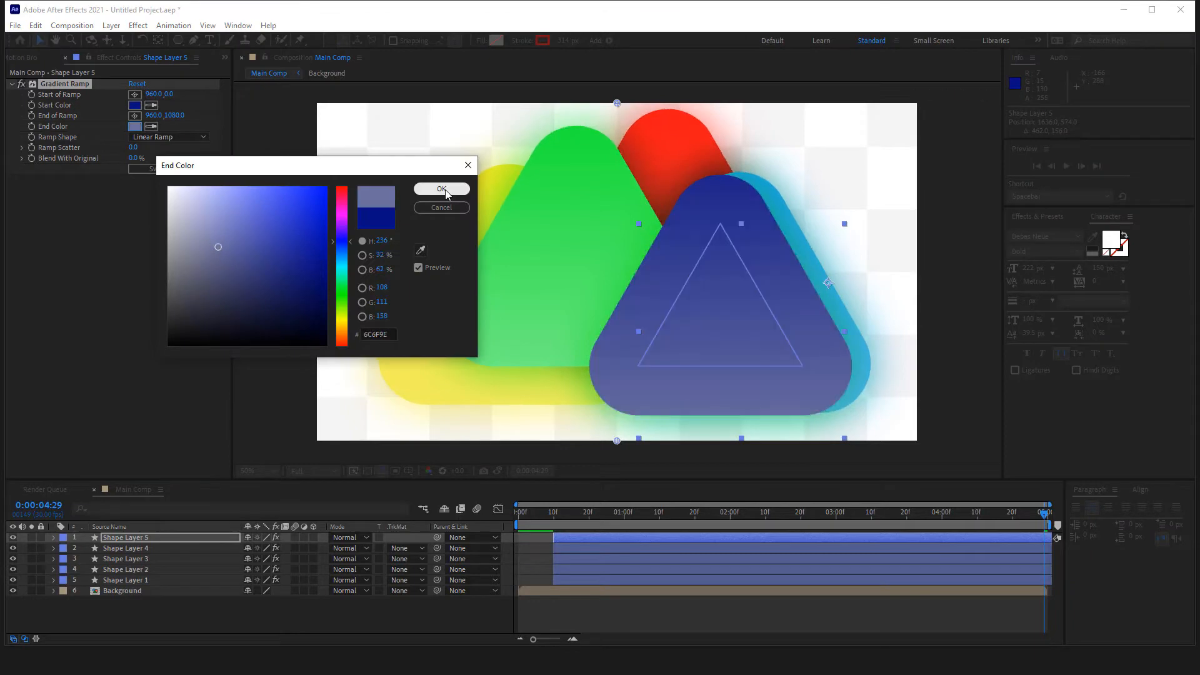
pyautogui.click(441, 188)
# Scale the dark blue triangle to 30%, the green one to 66%, the light blue one to 62%, and the red one to 44%.
pyautogui.moveTo(468, 671)
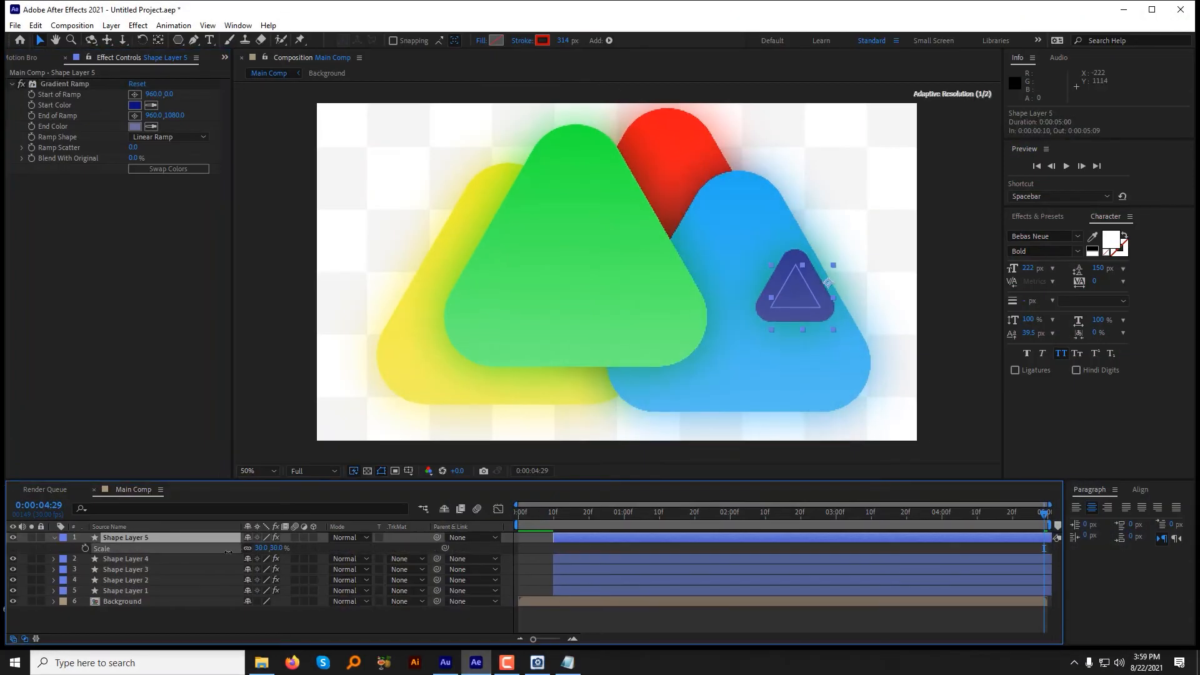
pyautogui.moveTo(262, 569); pyautogui.dragTo(219, 613)
pyautogui.click(126, 580)
pyautogui.press('s')
pyautogui.click(127, 601)
pyautogui.press('s')
# Move the red triangle to position 1040, 204 and the yellow triangle to the left side of the frame.
pyautogui.moveTo(775, 217); pyautogui.dragTo(642, 169)
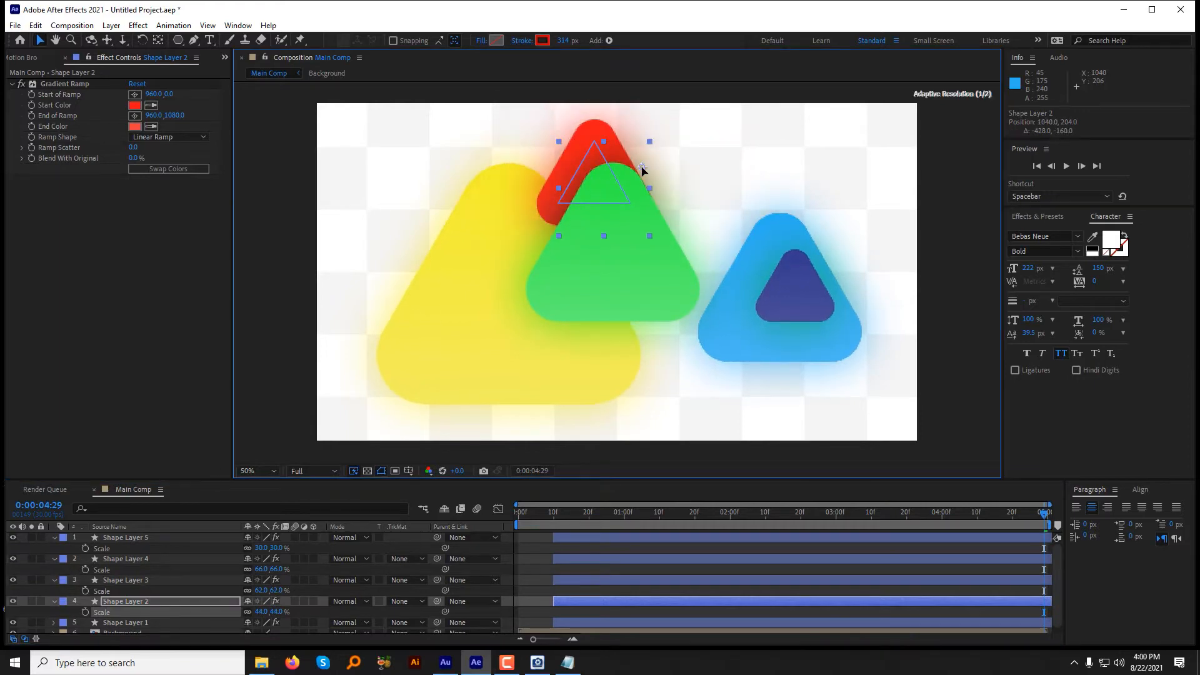
pyautogui.click(128, 622)
pyautogui.moveTo(618, 272); pyautogui.dragTo(560, 262)
# Move the green triangle to the frame's upper right, the dark blue one below it to 1800, 752, and the light blue one to 1256, 718.
pyautogui.click(680, 235)
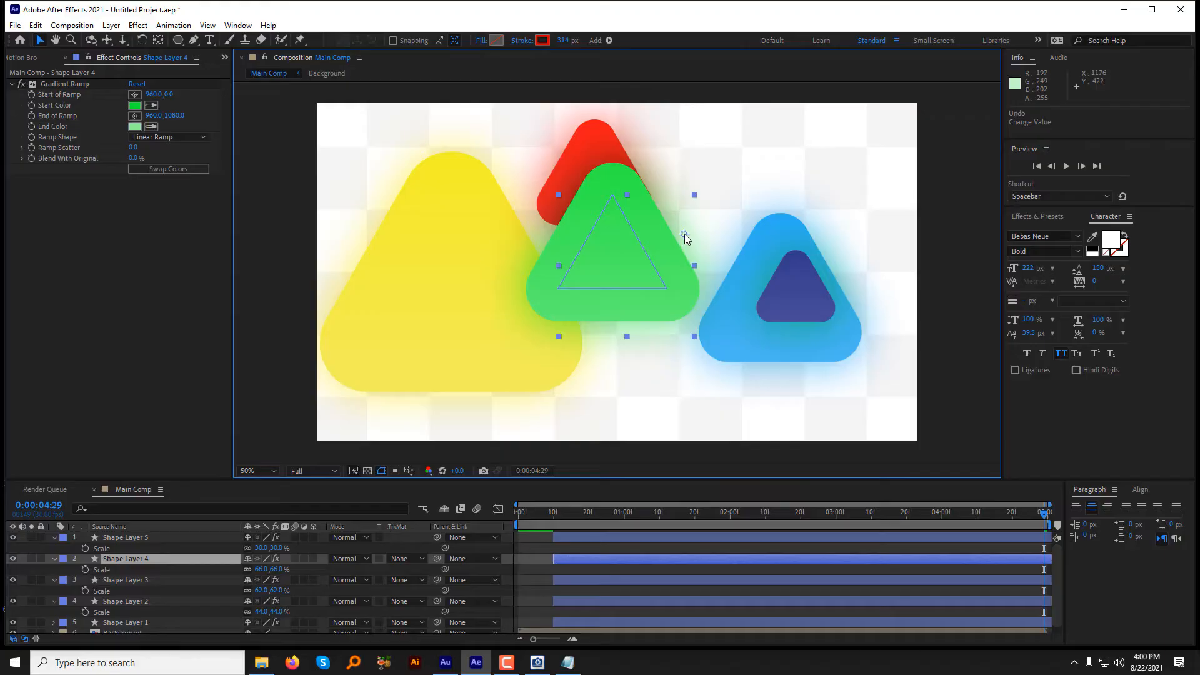
pyautogui.moveTo(684, 236); pyautogui.dragTo(876, 191)
pyautogui.moveTo(788, 304); pyautogui.dragTo(841, 361)
pyautogui.click(747, 328)
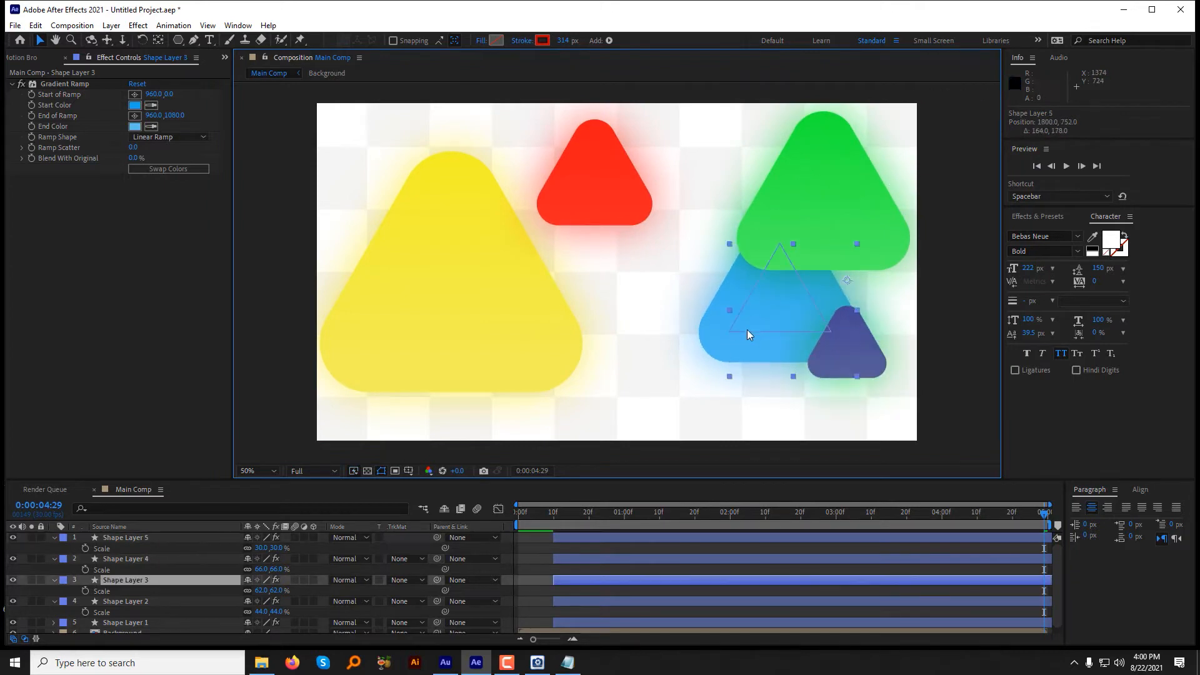
pyautogui.moveTo(798, 295); pyautogui.dragTo(712, 330)
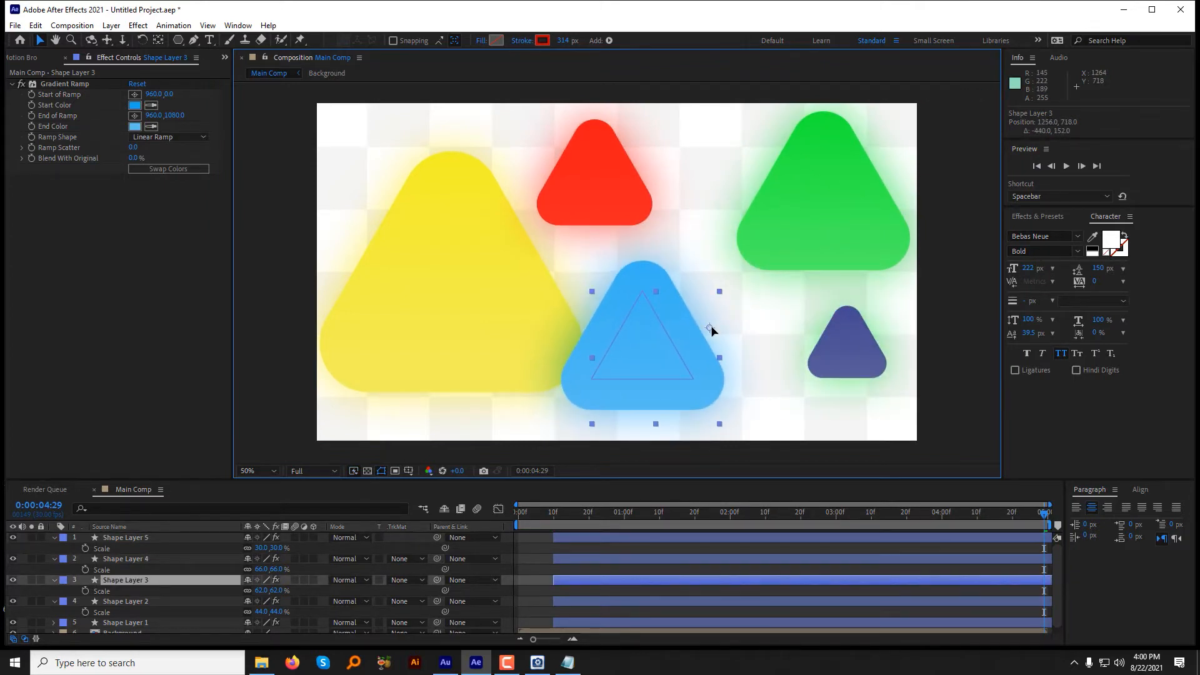
# Scale the yellow triangle to 86% and shift it to 662, 462, and scale the dark blue triangle to 22%.
pyautogui.click(125, 537)
pyautogui.click(137, 622)
pyautogui.scroll(-1, 237, 622)
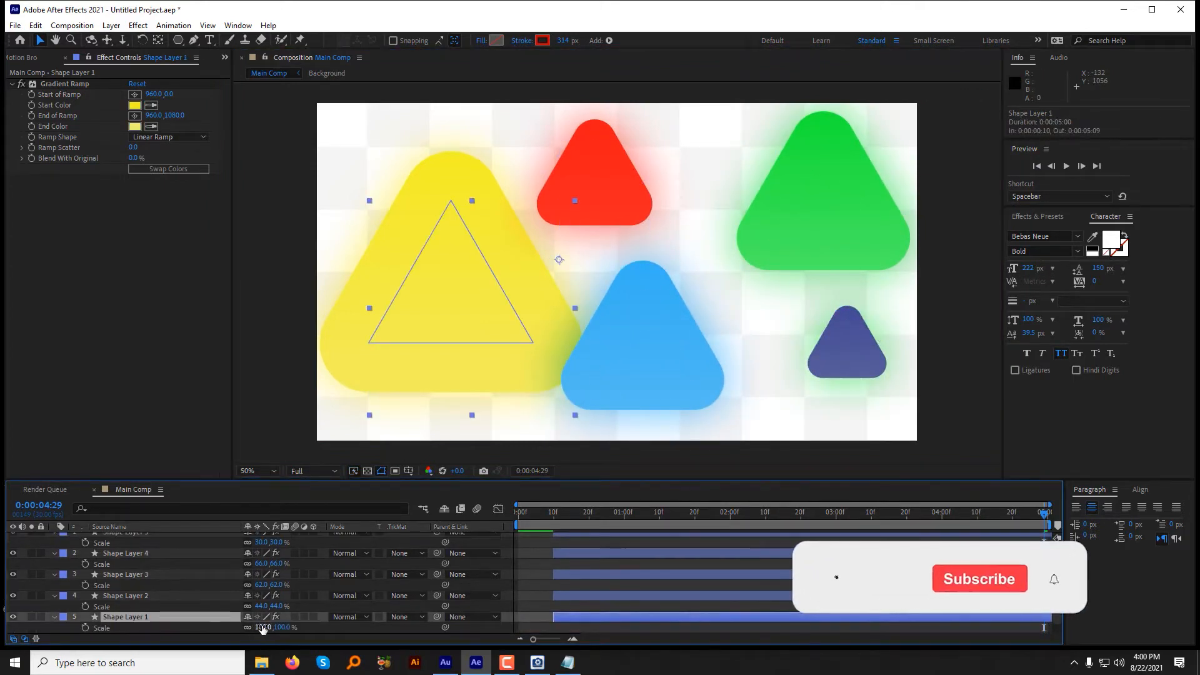
pyautogui.moveTo(262, 628); pyautogui.dragTo(255, 628)
pyautogui.moveTo(259, 542); pyautogui.dragTo(252, 541)
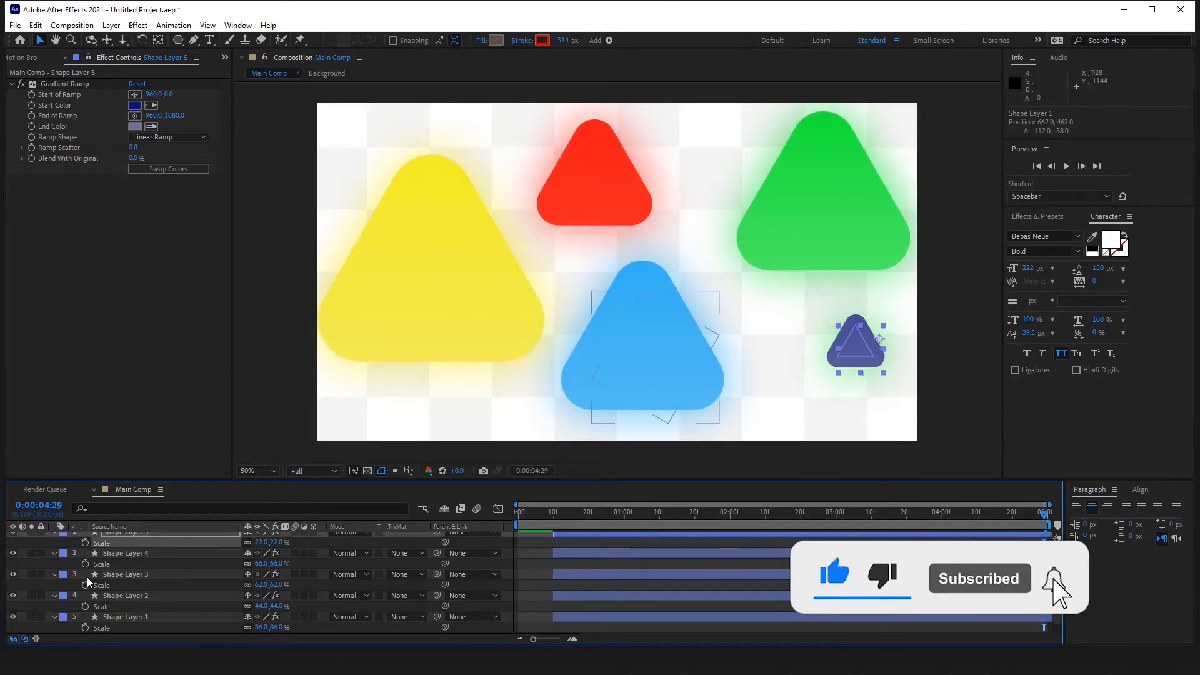
# Match the dark blue triangle's drop shadow color to its own dark blue fill.
pyautogui.click(55, 536)
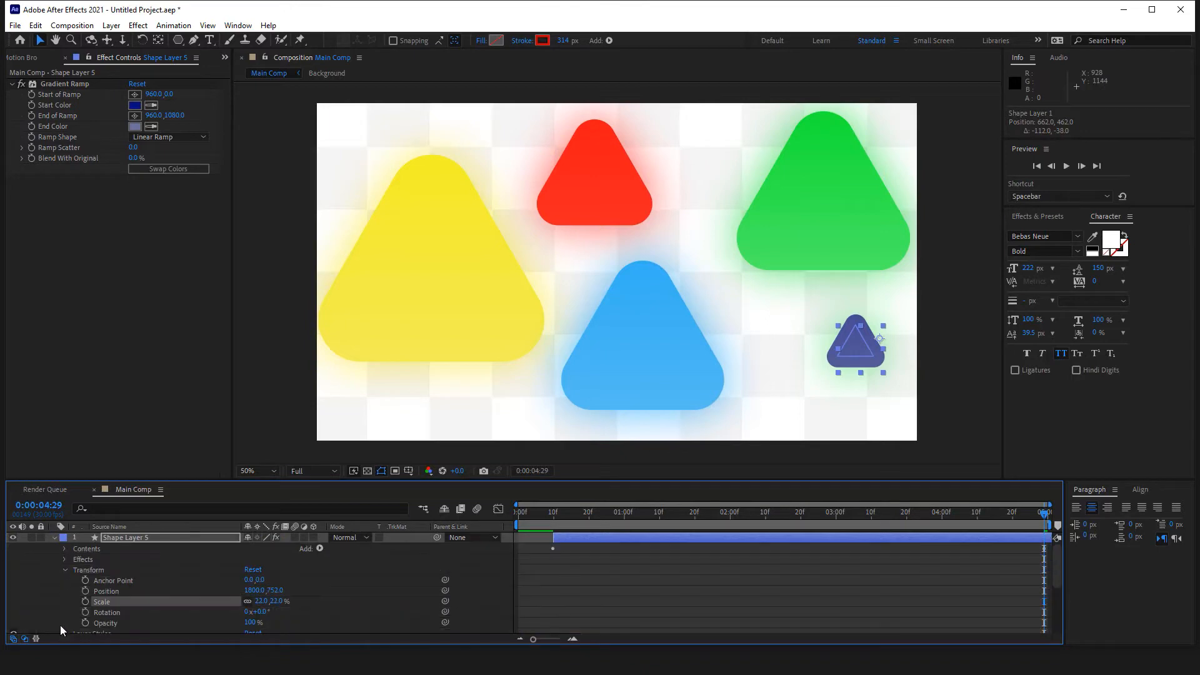
pyautogui.scroll(-3, 71, 572)
pyautogui.scroll(1, 70, 562)
pyautogui.click(65, 569)
pyautogui.scroll(-2, 75, 569)
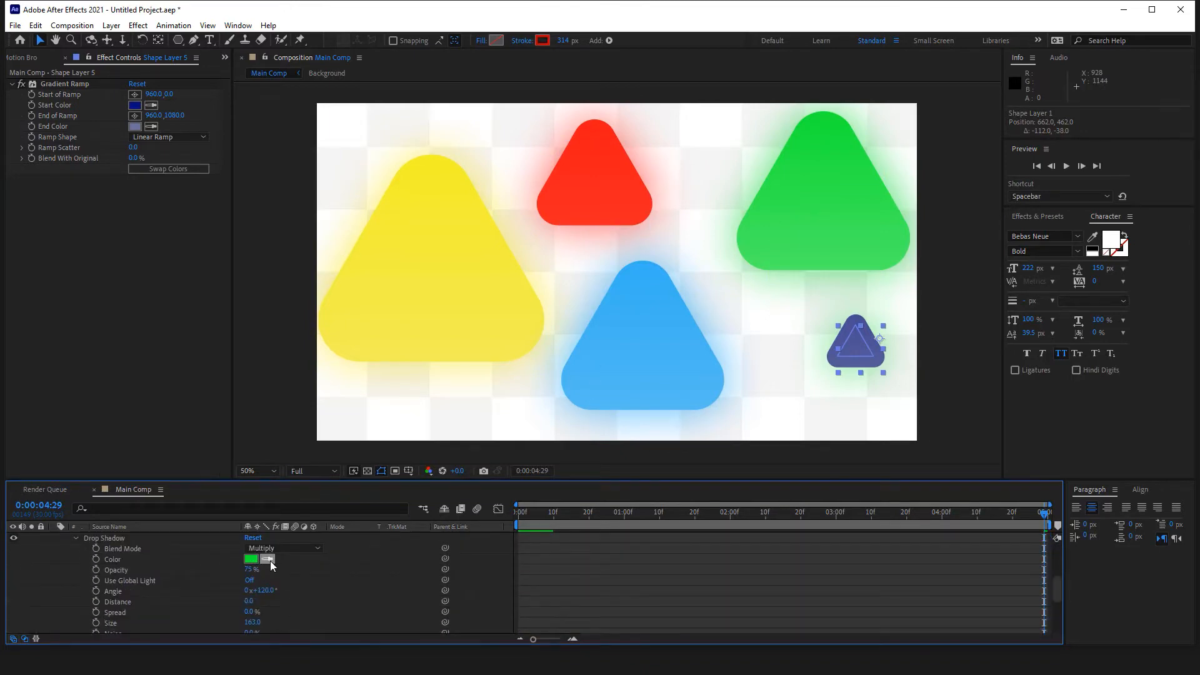
pyautogui.click(268, 559)
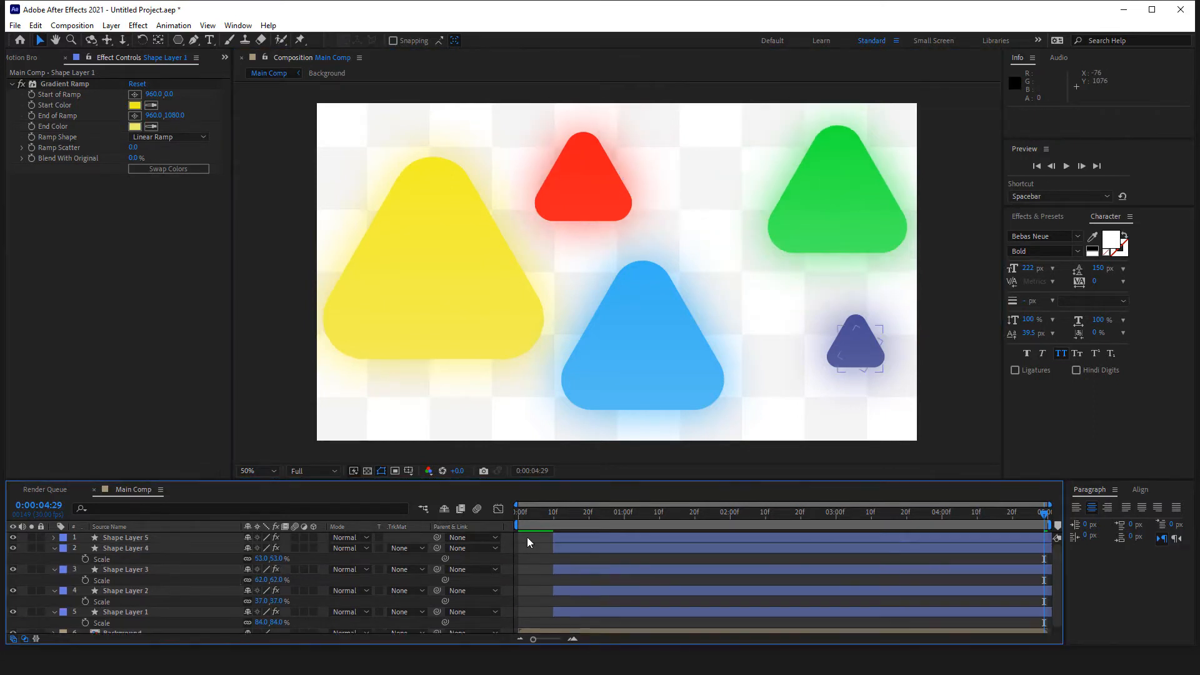
# Preview the animation, then reveal the rotation keyframes of all five shape layers in an enlarged timeline.
pyautogui.press('space')
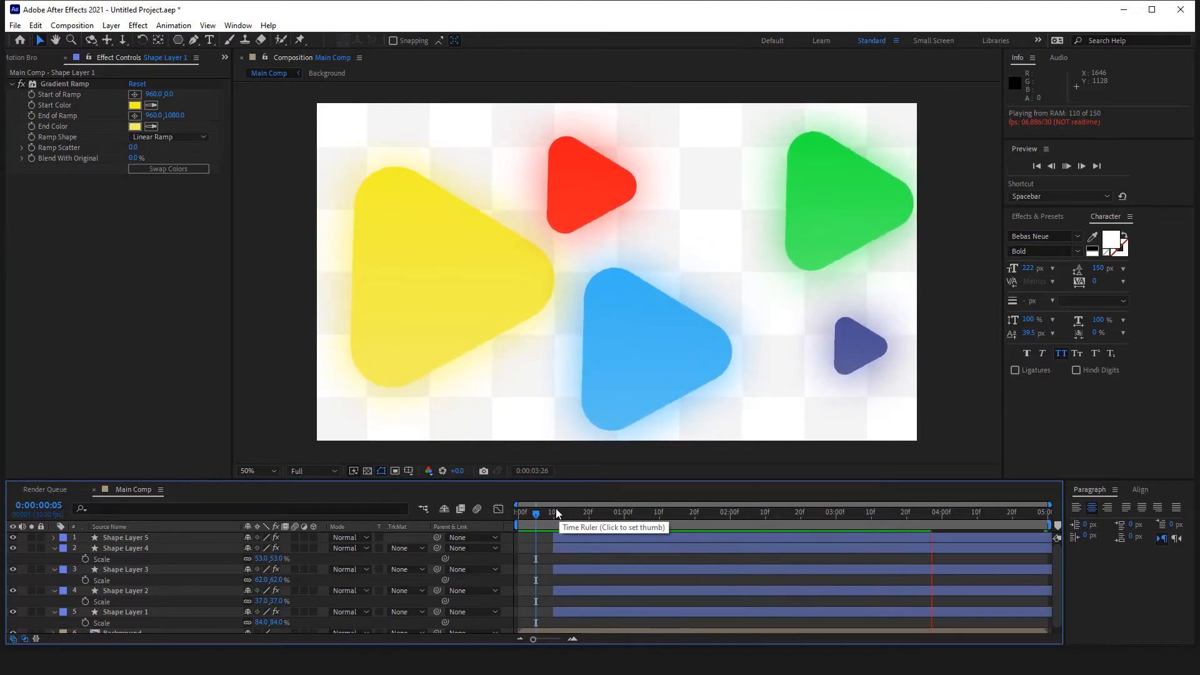
pyautogui.press('space')
pyautogui.click(569, 537)
pyautogui.keyDown('shift'); pyautogui.click(571, 616); pyautogui.keyUp('shift')
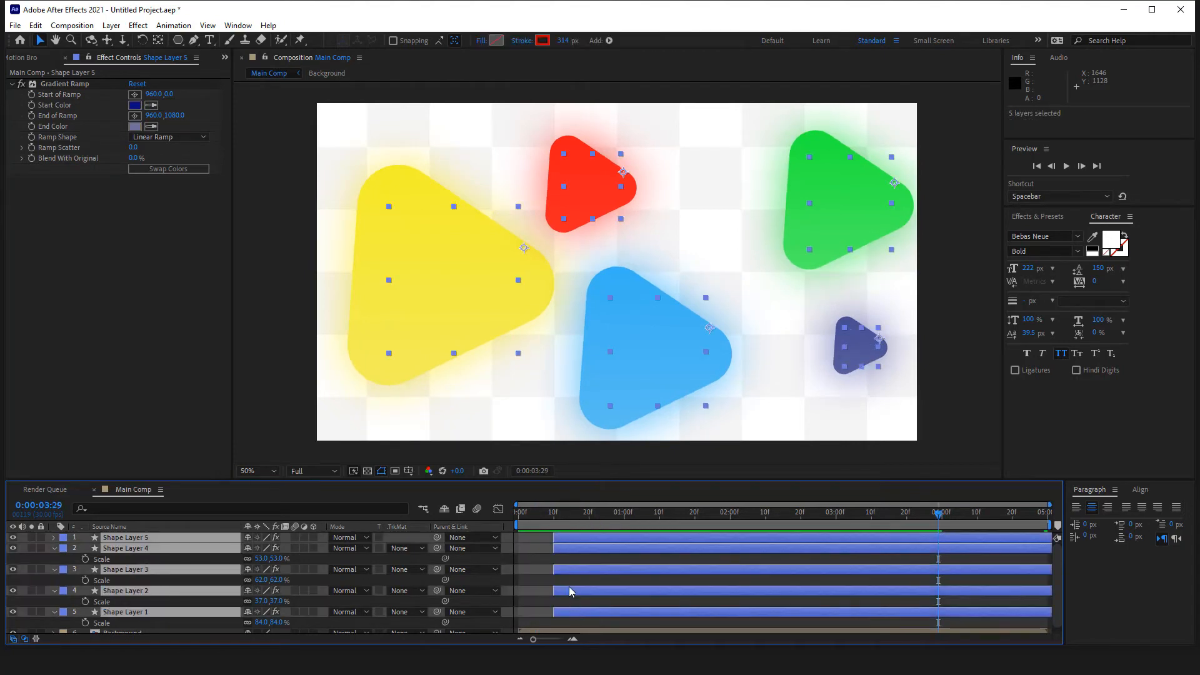
pyautogui.press('u')
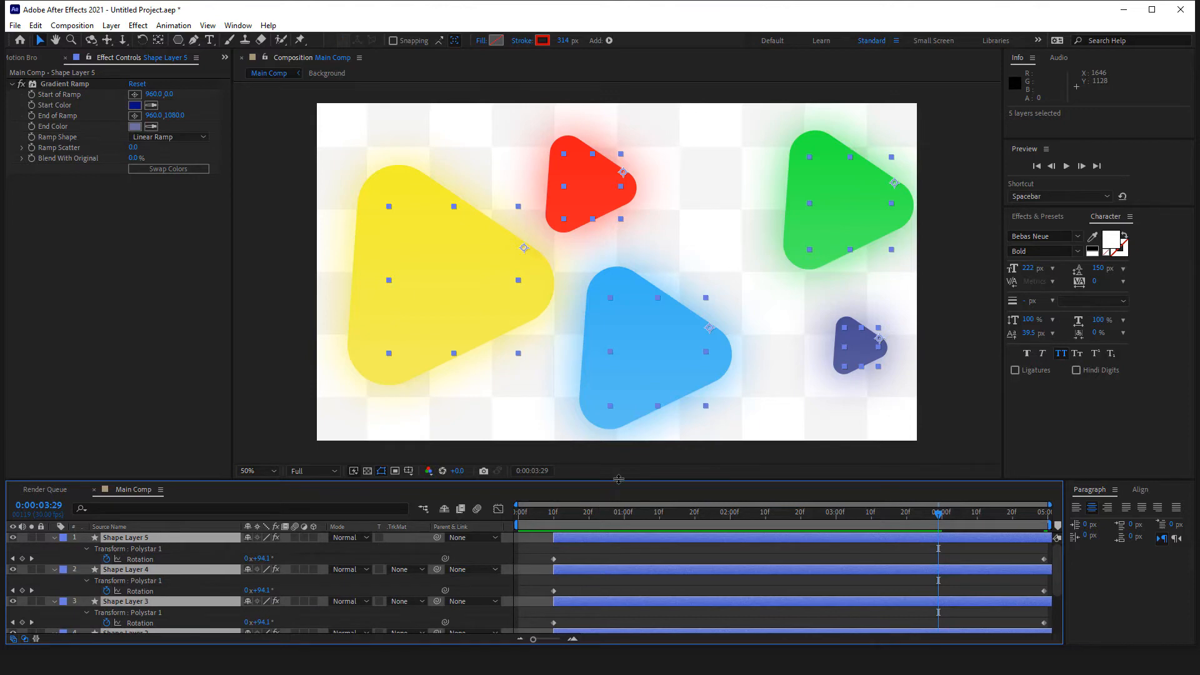
pyautogui.moveTo(617, 471); pyautogui.dragTo(618, 403)
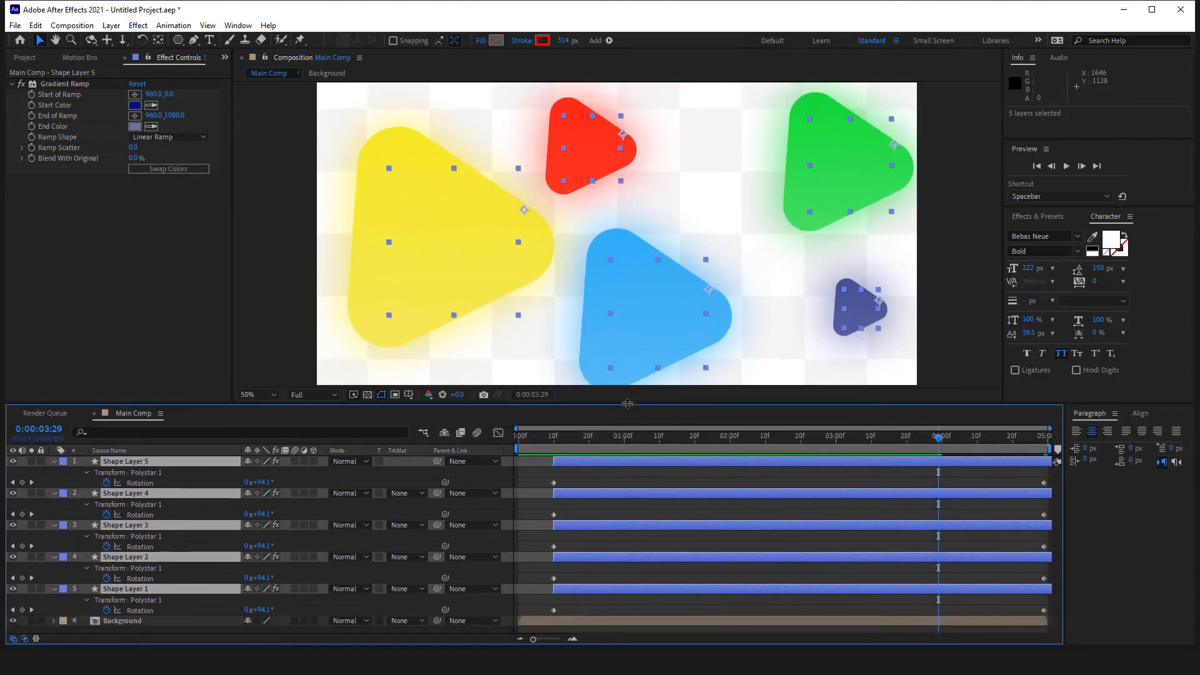
# At 0:00:00:10, offset the Polystar rotations of Shape Layers 5 to 1 to 40°, -39°, 110°, 57° and 68°.
pyautogui.click(555, 451)
pyautogui.hotkey('ctrl', 'Up')
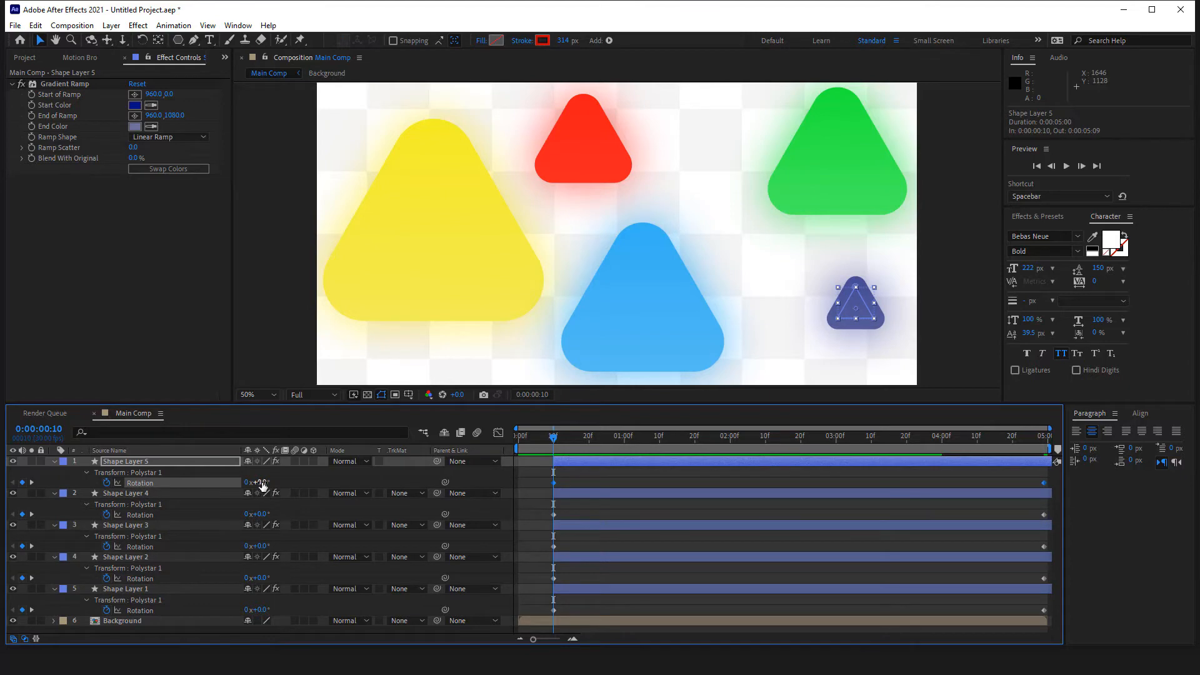
pyautogui.moveTo(261, 481); pyautogui.dragTo(234, 514)
pyautogui.moveTo(256, 545); pyautogui.dragTo(324, 546)
pyautogui.moveTo(259, 577); pyautogui.dragTo(302, 608)
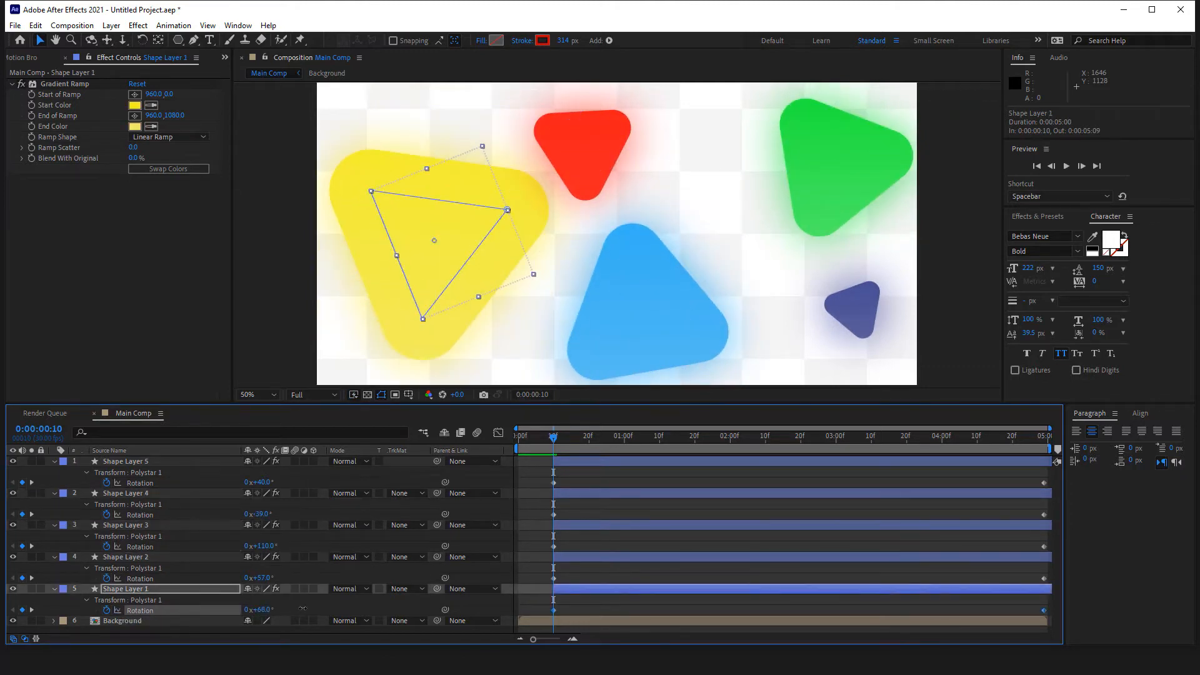
# Preview the five triangles rotating from their different starting angles.
pyautogui.click(594, 485)
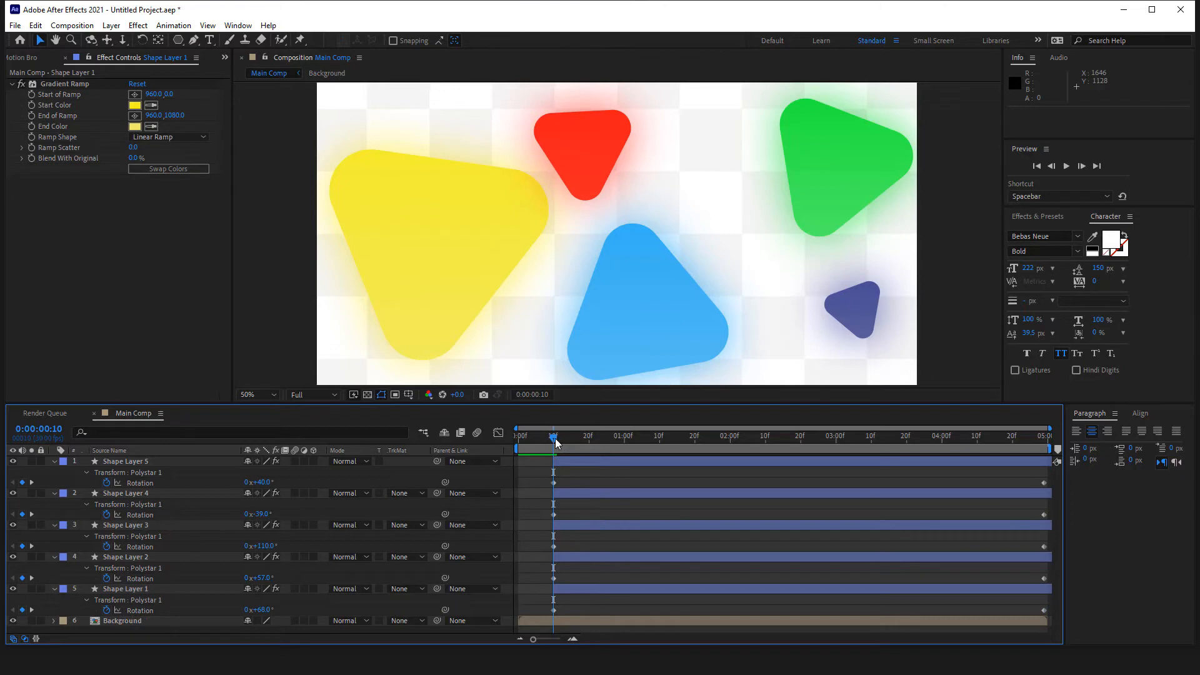
pyautogui.click(550, 438)
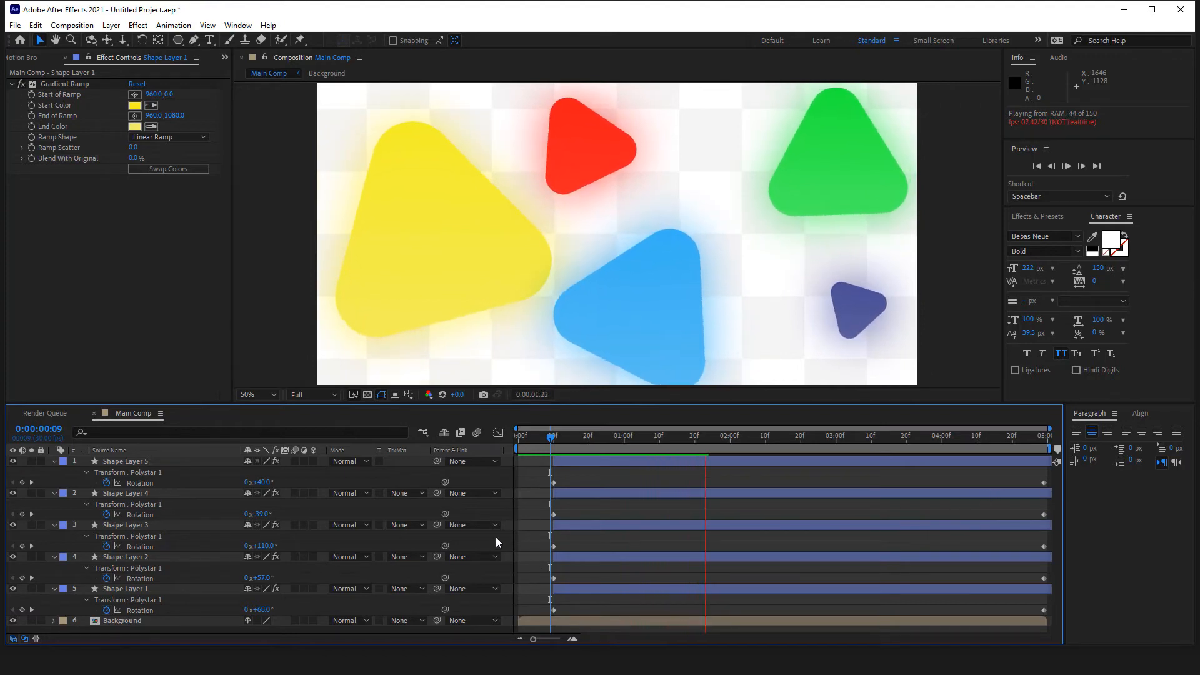
pyautogui.press('space')
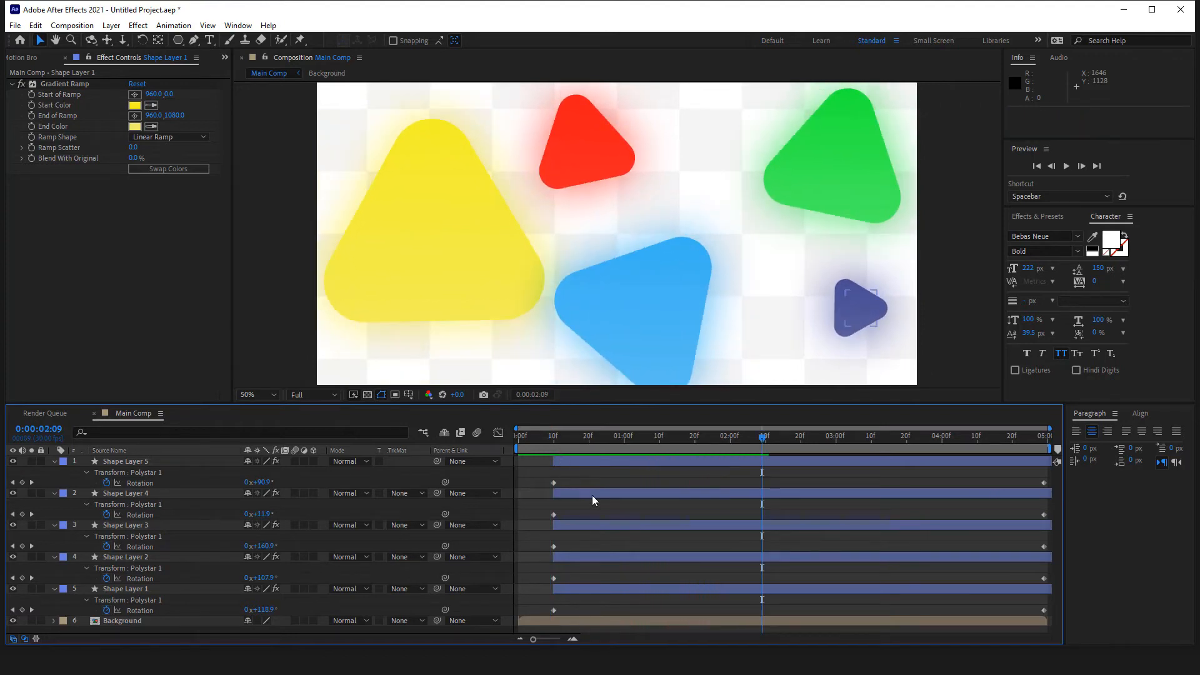
# Add Position keyframes to all five shape layers at 0:00:01:00.
pyautogui.click(594, 459)
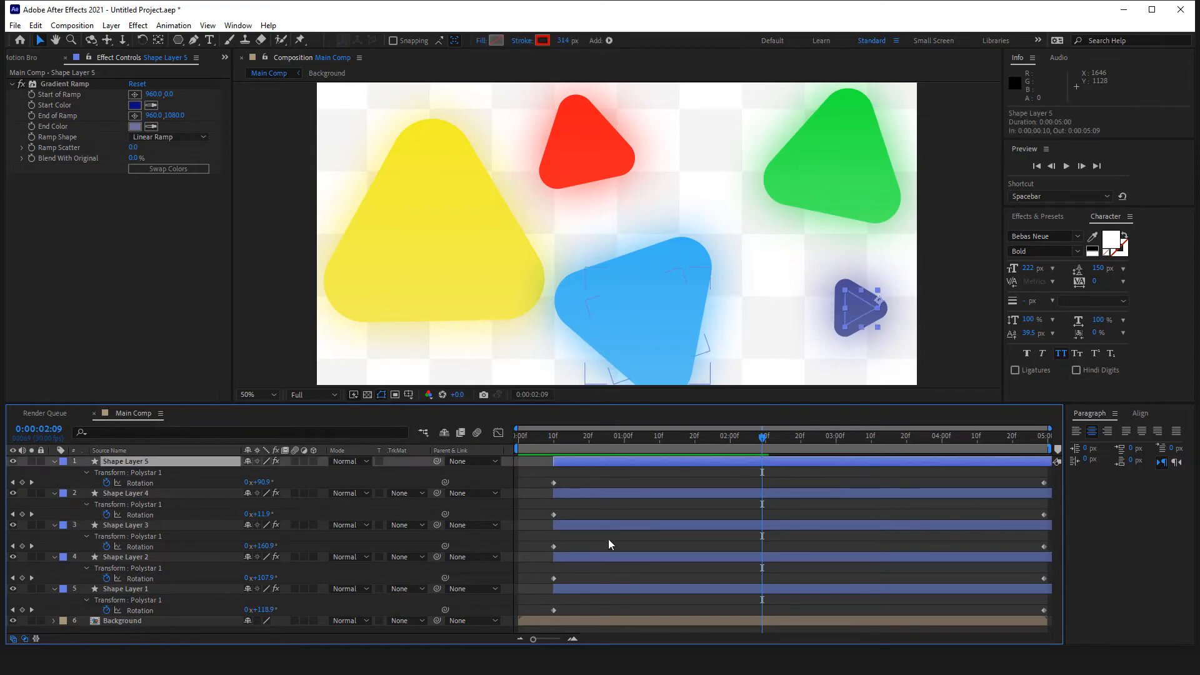
pyautogui.keyDown('shift'); pyautogui.click(598, 590); pyautogui.keyUp('shift')
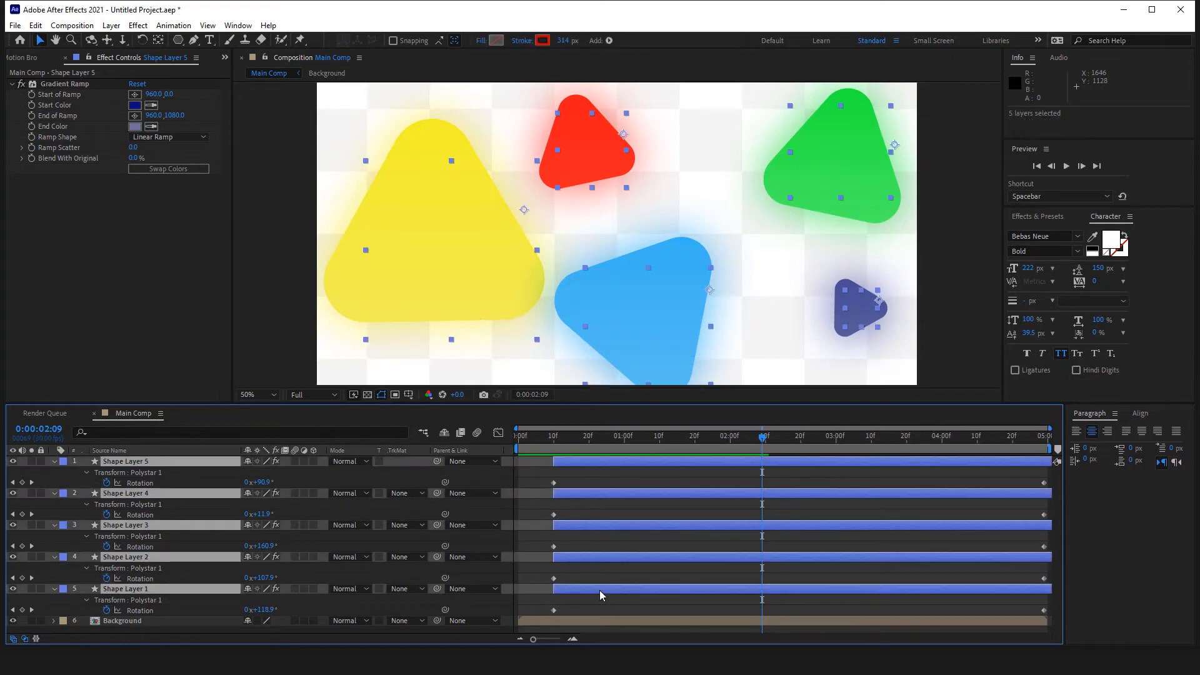
pyautogui.click(603, 444)
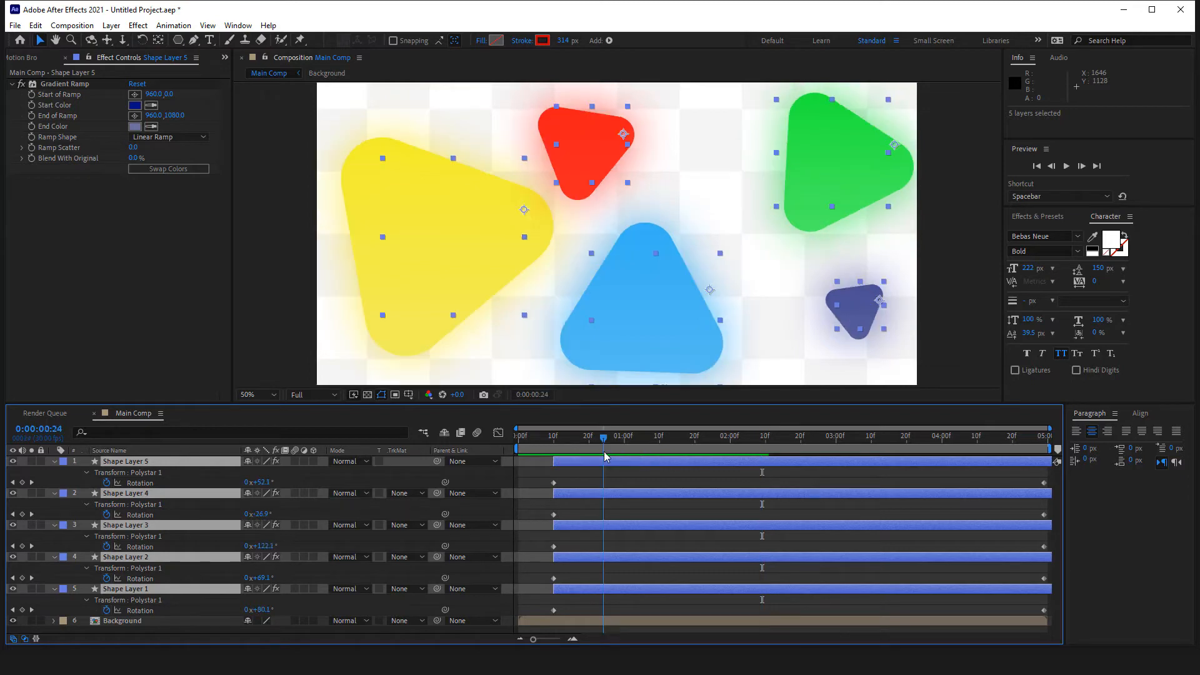
pyautogui.moveTo(608, 458); pyautogui.dragTo(625, 462)
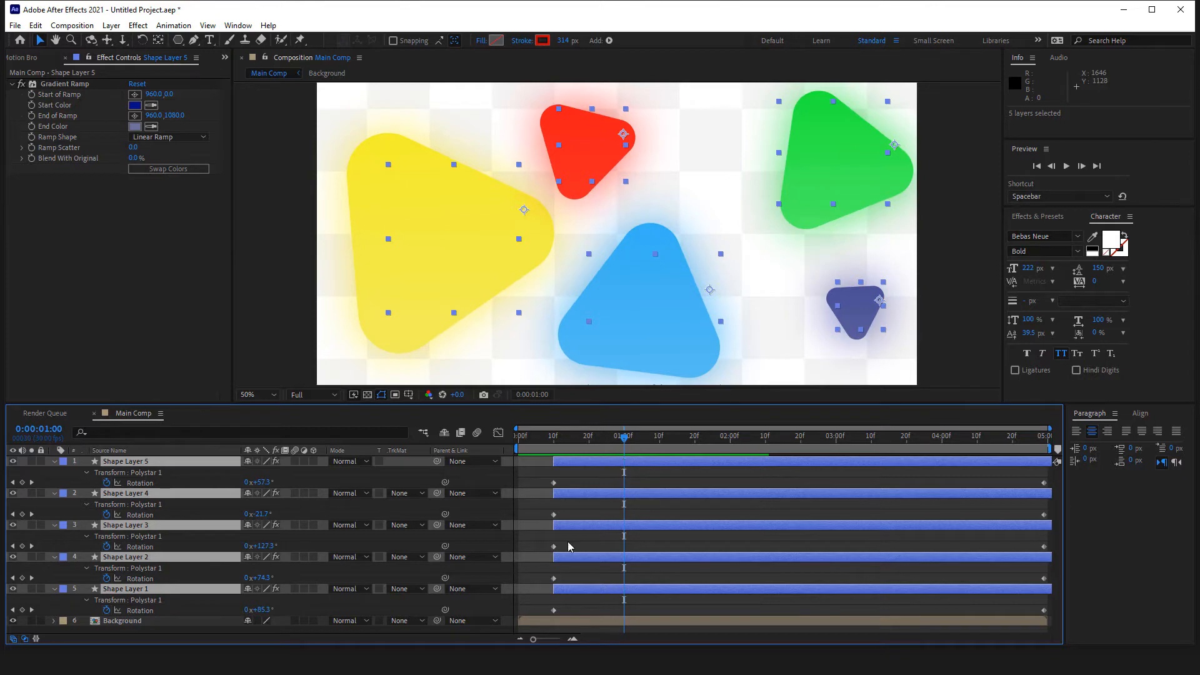
pyautogui.press('p')
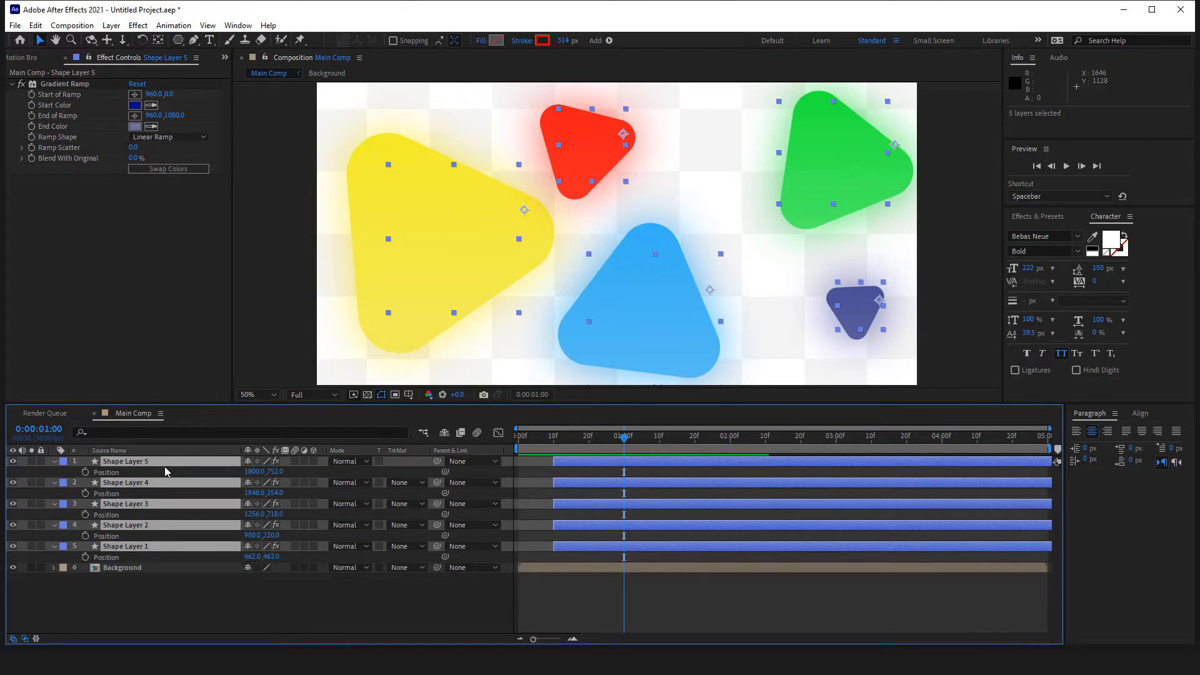
pyautogui.click(85, 472)
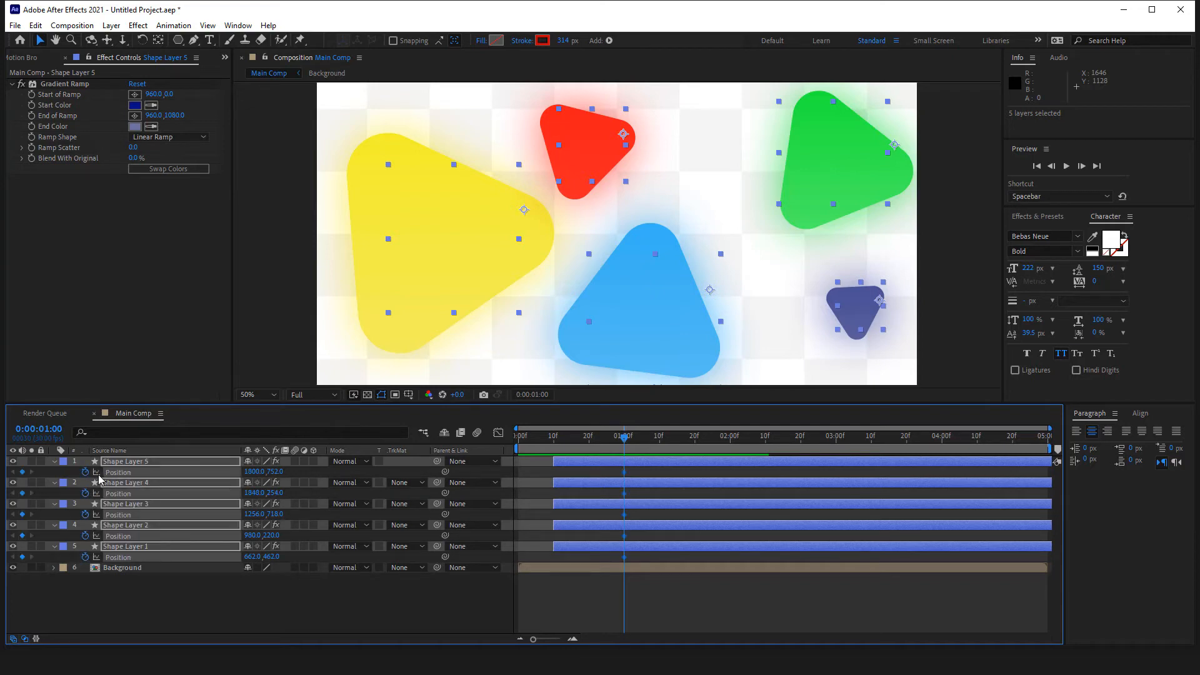
# At 0:00:00:10, move Shape Layers 5 to 1 straight up out of the frame, to Y positions -240, -338, -362, -212 and -510.
pyautogui.moveTo(623, 438); pyautogui.dragTo(552, 466)
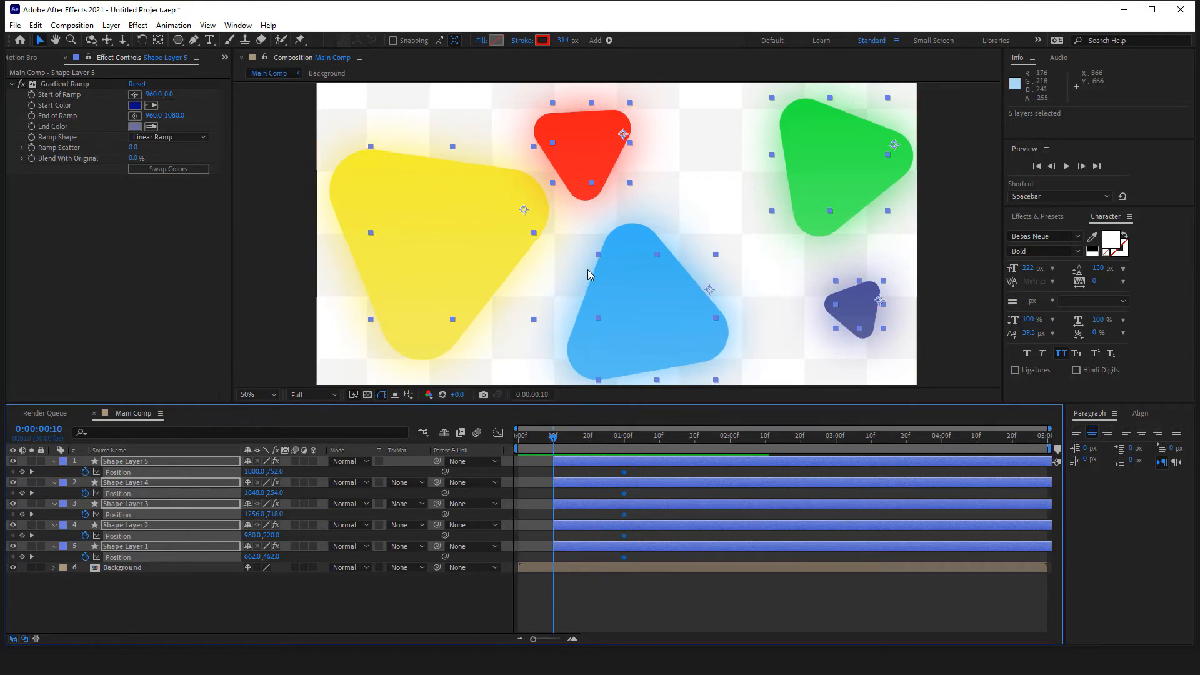
pyautogui.scroll(-2, 603, 273)
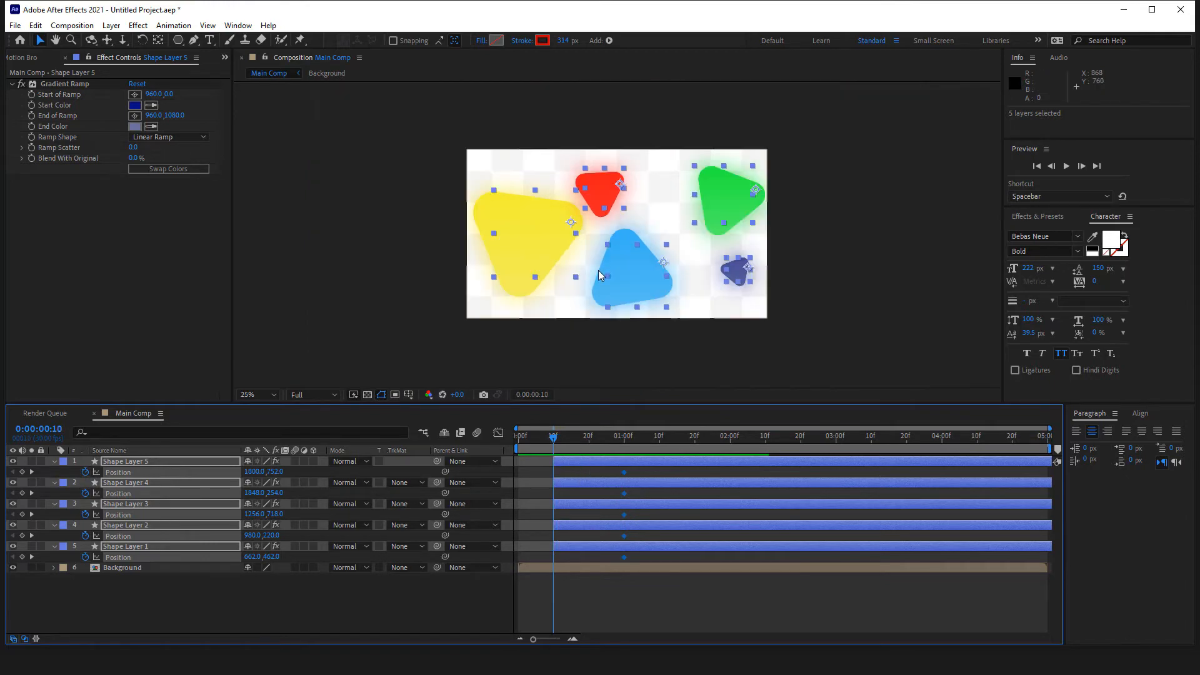
pyautogui.click(561, 472)
pyautogui.click(571, 461)
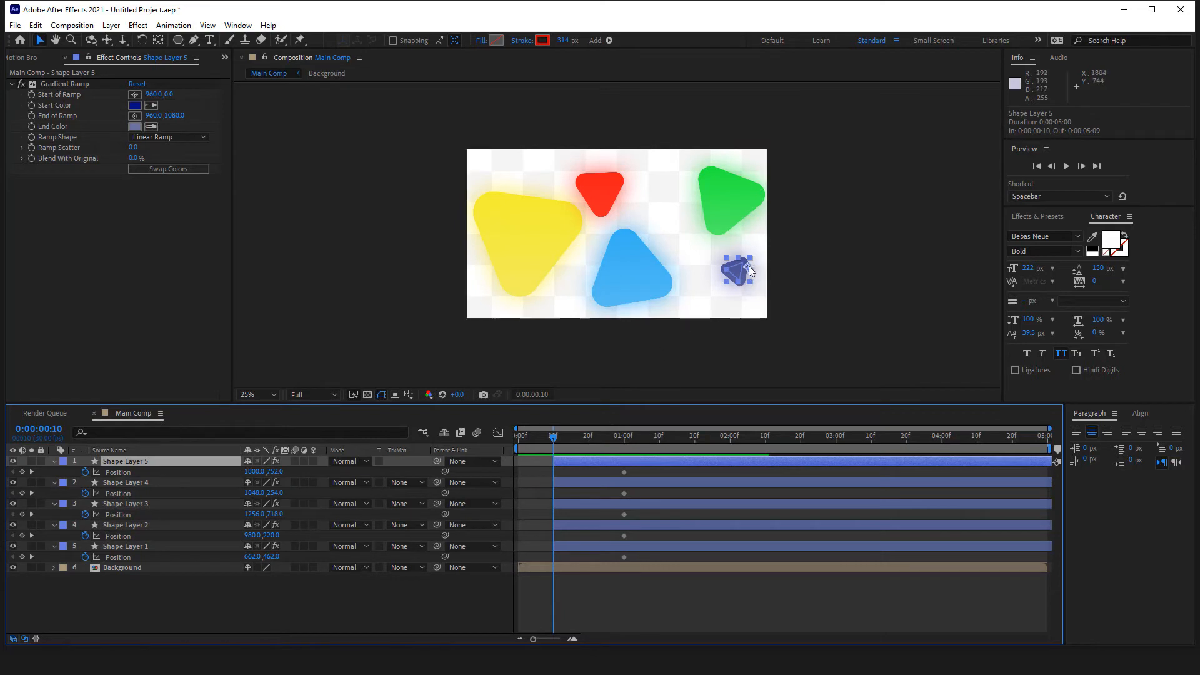
pyautogui.moveTo(750, 269); pyautogui.dragTo(750, 113)
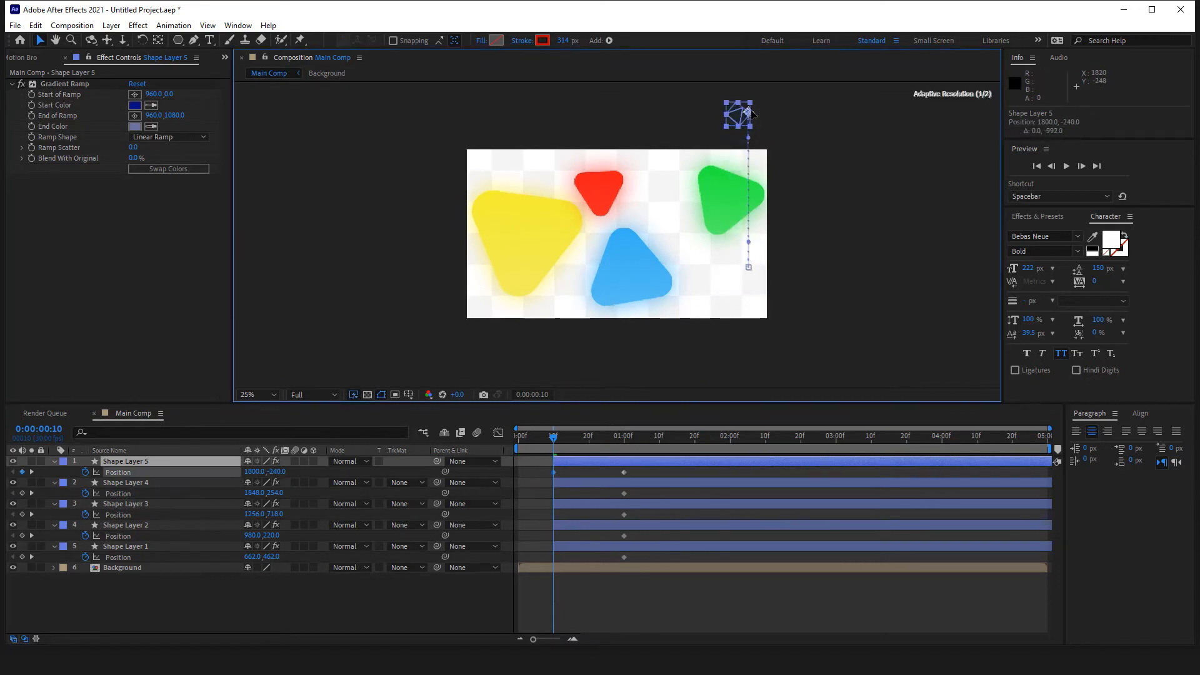
pyautogui.click(592, 478)
pyautogui.moveTo(732, 201); pyautogui.dragTo(733, 108)
pyautogui.moveTo(661, 278); pyautogui.dragTo(663, 110)
pyautogui.moveTo(618, 184); pyautogui.dragTo(618, 94)
pyautogui.moveTo(576, 220); pyautogui.dragTo(579, 69)
# At 0:00:04:29, shift Shape Layers 1 to 5 slightly downward to Y positions 566, 308, 874, 422 and 868.
pyautogui.moveTo(555, 437); pyautogui.dragTo(1074, 468)
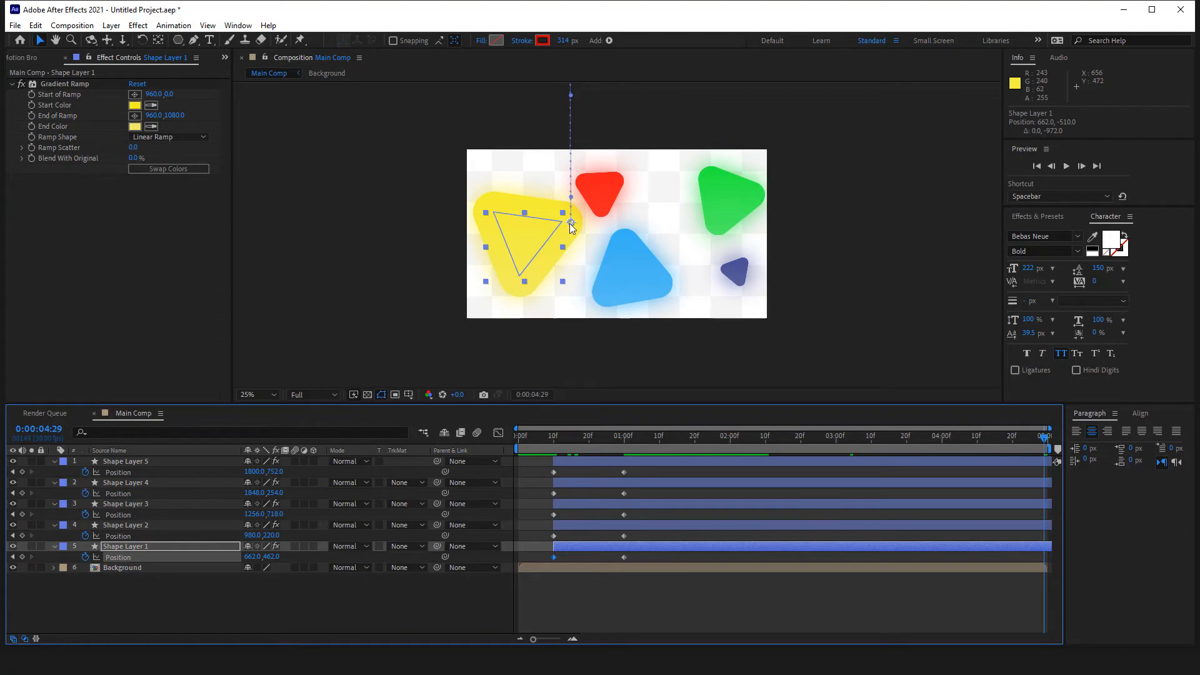
pyautogui.moveTo(568, 232); pyautogui.dragTo(570, 238)
pyautogui.click(603, 526)
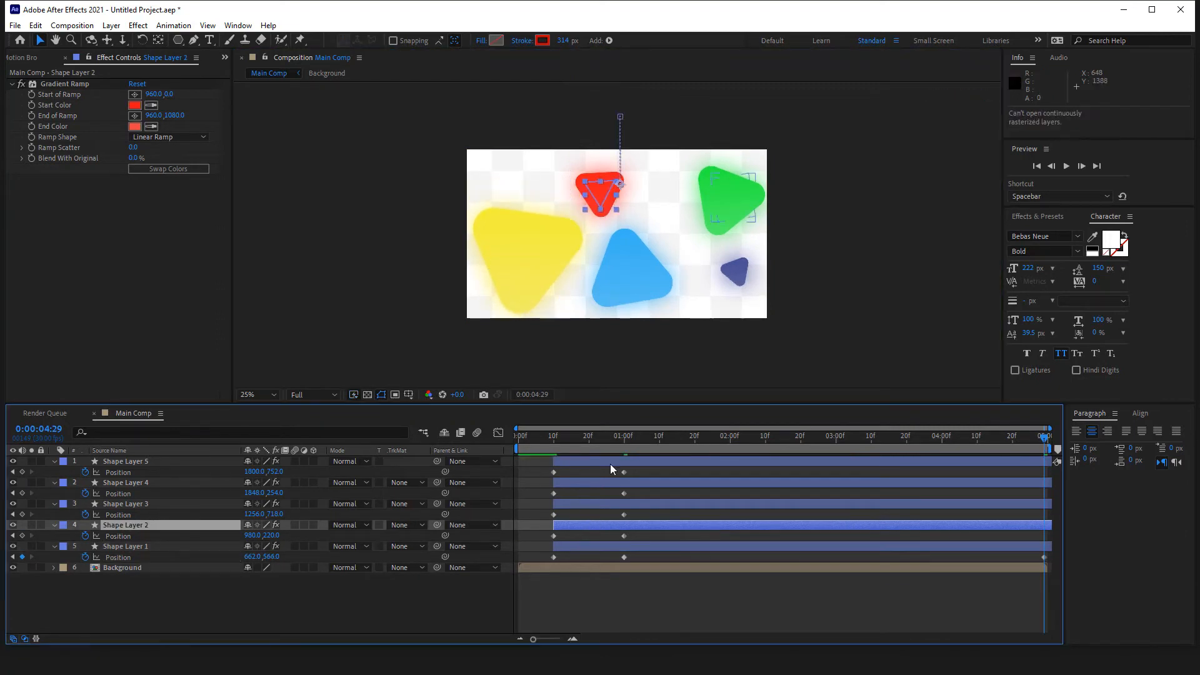
pyautogui.moveTo(621, 184); pyautogui.dragTo(621, 198)
pyautogui.click(664, 262)
pyautogui.moveTo(662, 262); pyautogui.dragTo(656, 300)
pyautogui.moveTo(738, 199); pyautogui.dragTo(738, 225)
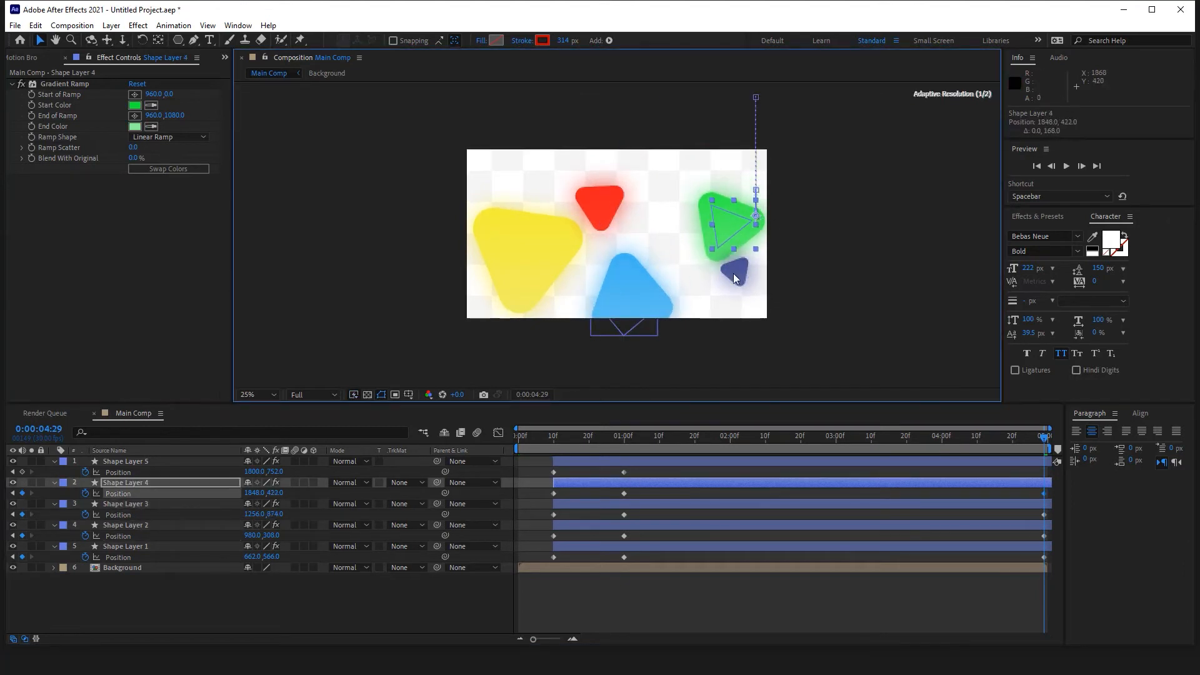
pyautogui.click(751, 271)
pyautogui.moveTo(751, 271); pyautogui.dragTo(751, 288)
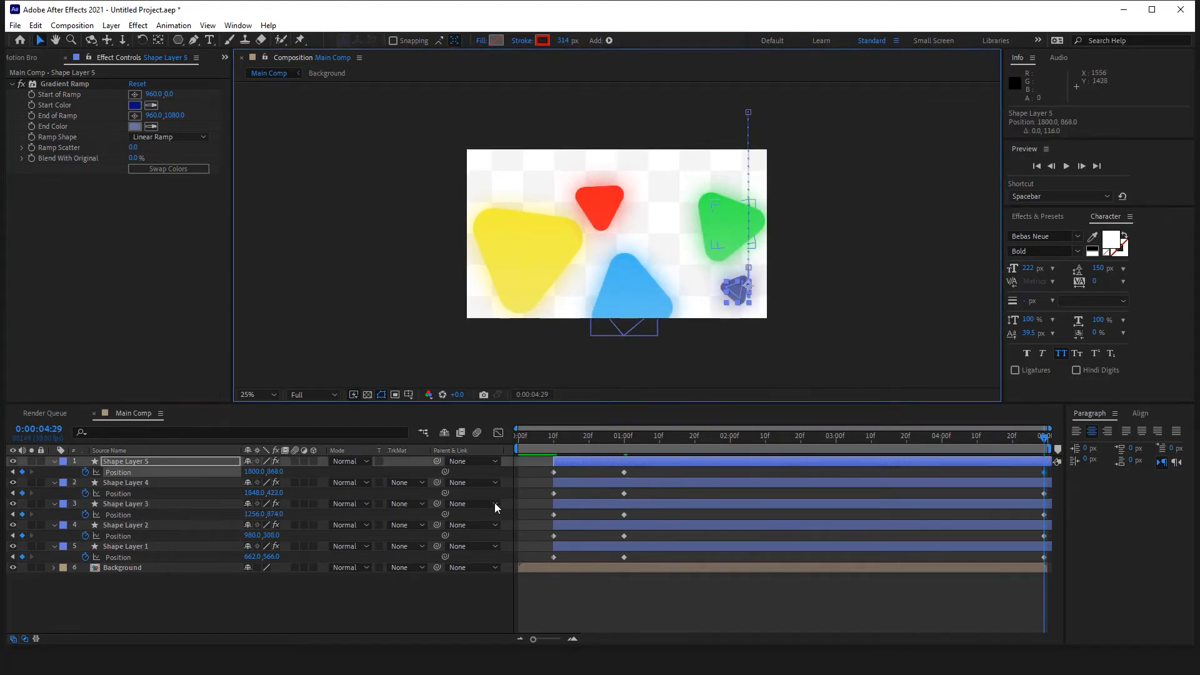
# Set the spatial interpolation of all Position keyframes on the five shape layers to Linear.
pyautogui.moveTo(543, 474); pyautogui.dragTo(1051, 560)
pyautogui.rightClick(1046, 473)
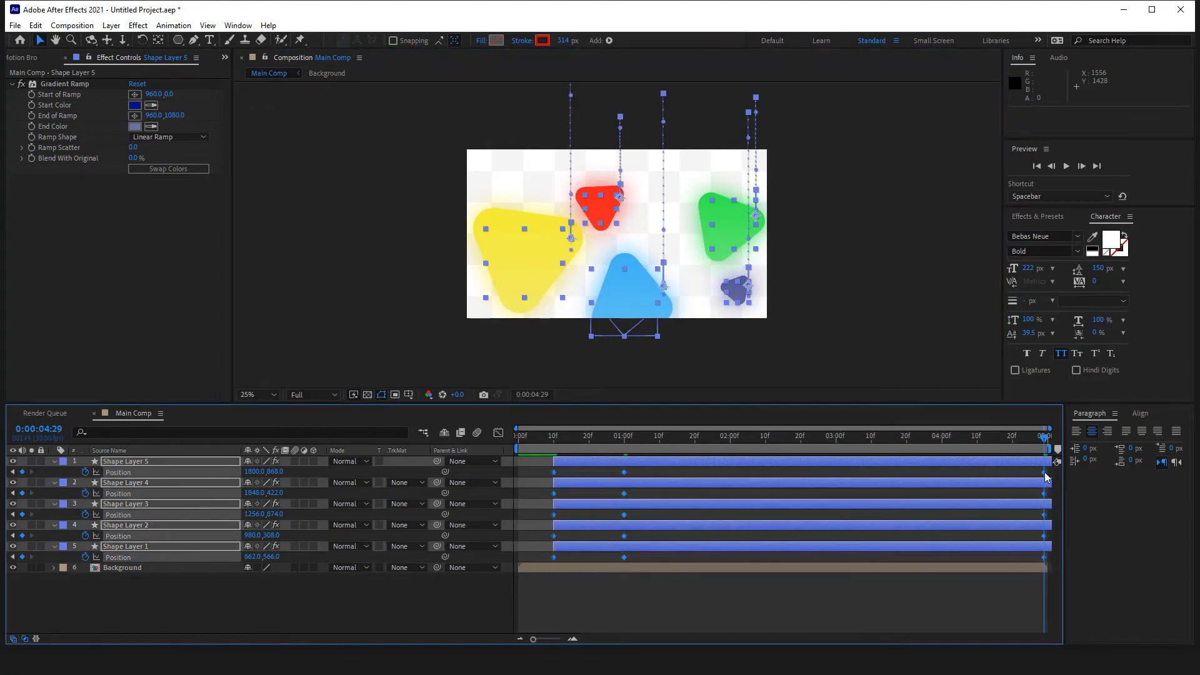
pyautogui.click(1103, 584)
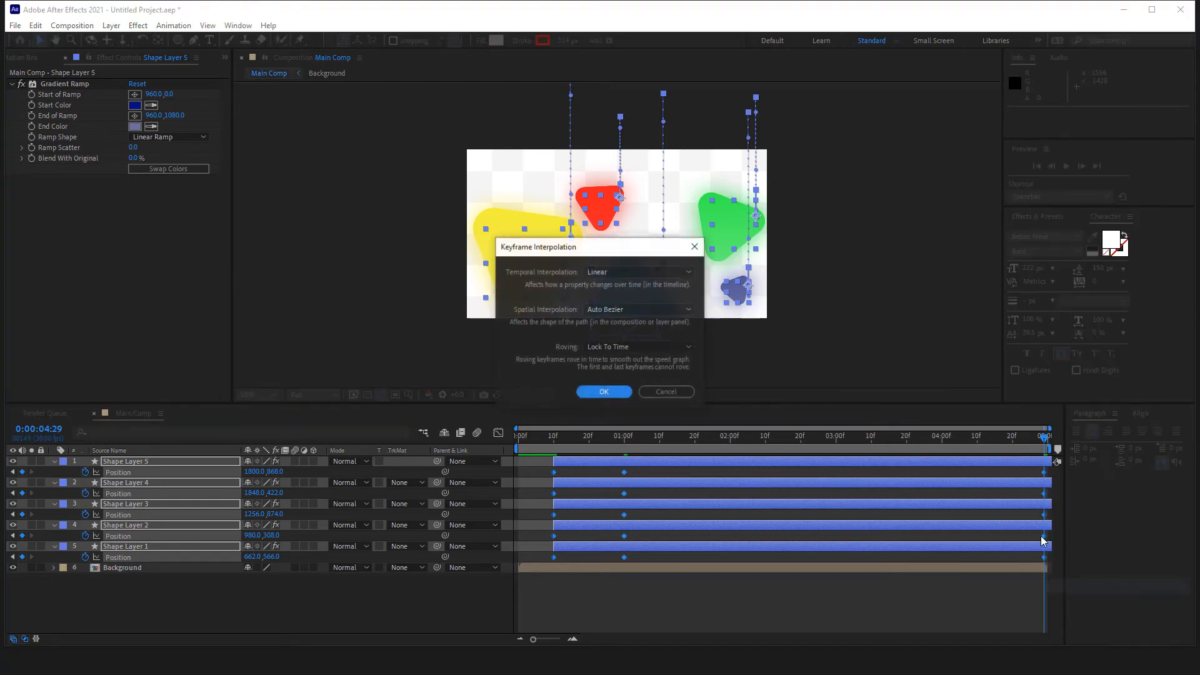
pyautogui.click(604, 310)
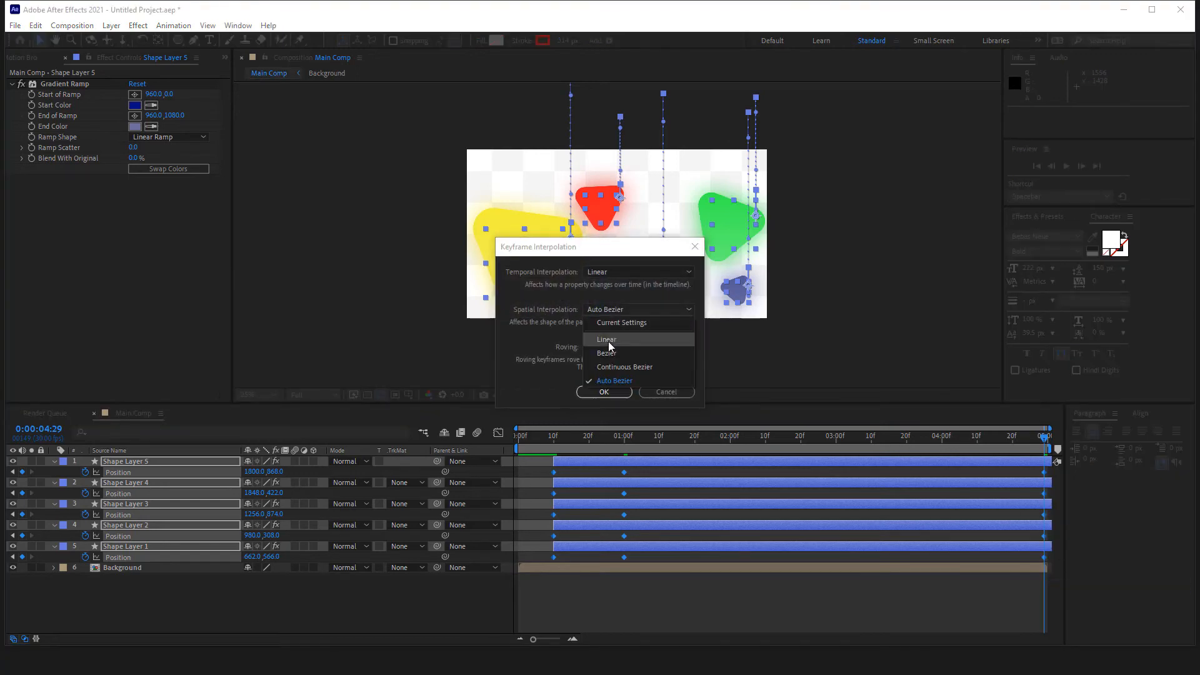
pyautogui.click(609, 342)
pyautogui.click(600, 396)
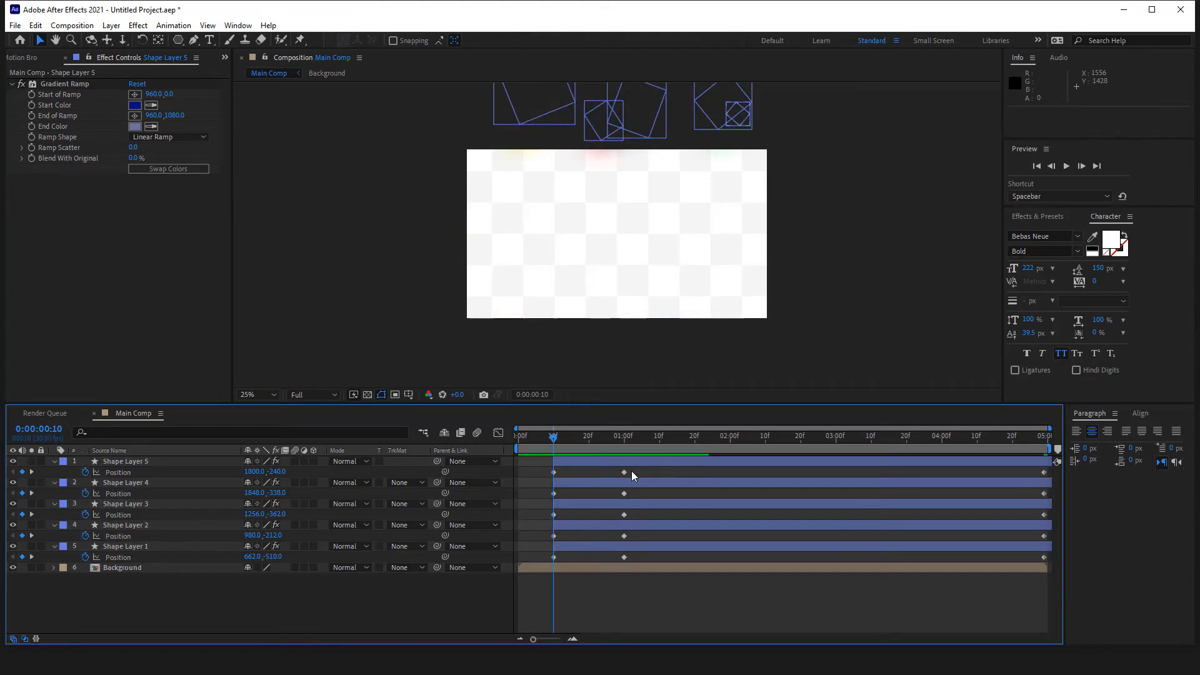
# Apply Easy Ease to the five shape layers' Position keyframes at 0:00:01:00.
pyautogui.moveTo(632, 473); pyautogui.dragTo(610, 560)
pyautogui.rightClick(623, 473)
pyautogui.moveTo(655, 627)
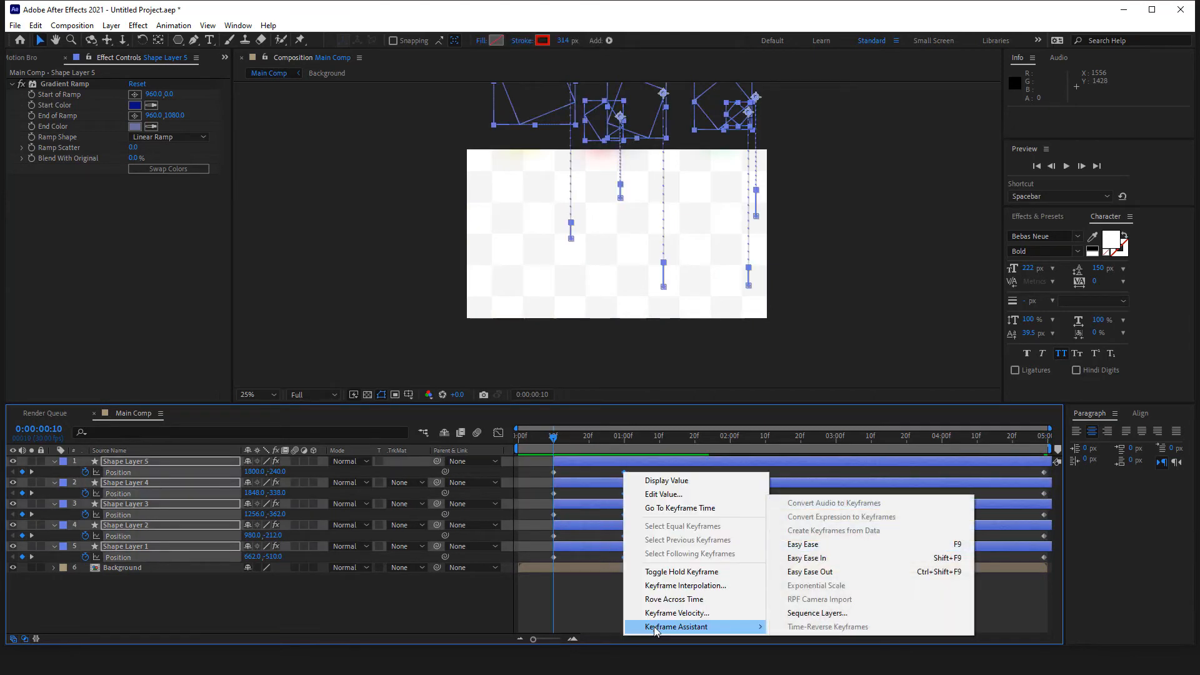
pyautogui.click(820, 546)
# In the Graph Editor, lengthen the ease into 0:00:01:00 on the first Position move of all five shape layers.
pyautogui.moveTo(638, 470); pyautogui.dragTo(571, 520)
pyautogui.moveTo(535, 557); pyautogui.dragTo(535, 557)
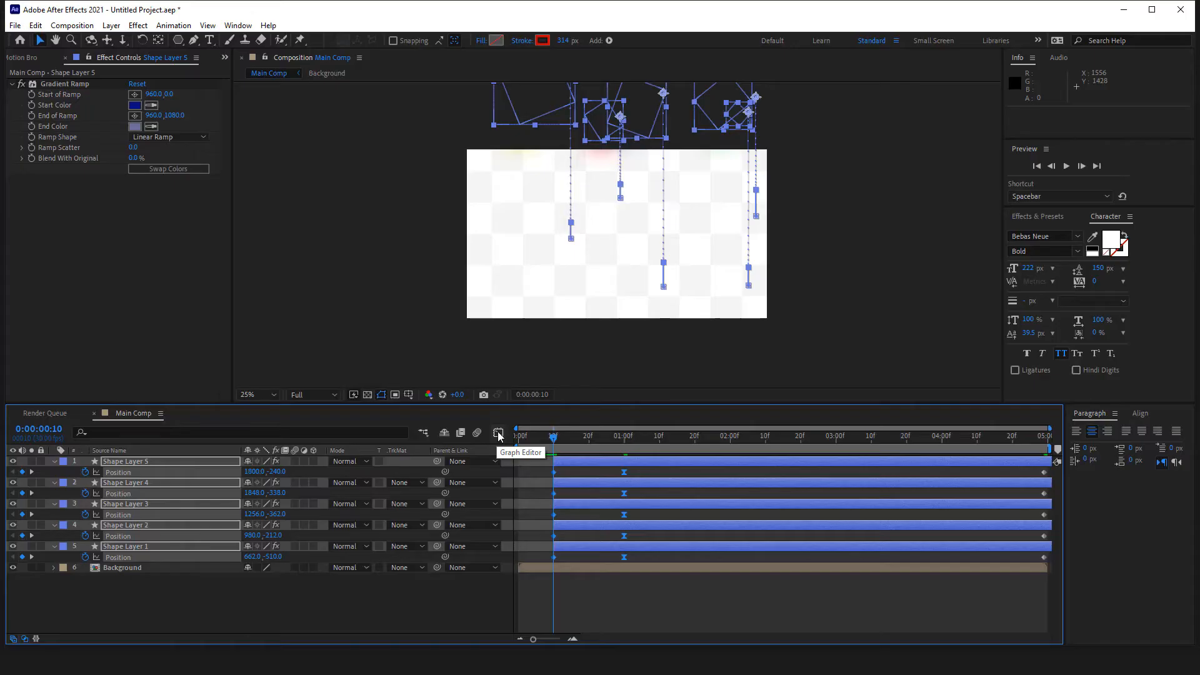
pyautogui.click(498, 431)
pyautogui.moveTo(623, 612); pyautogui.dragTo(597, 602)
pyautogui.click(498, 432)
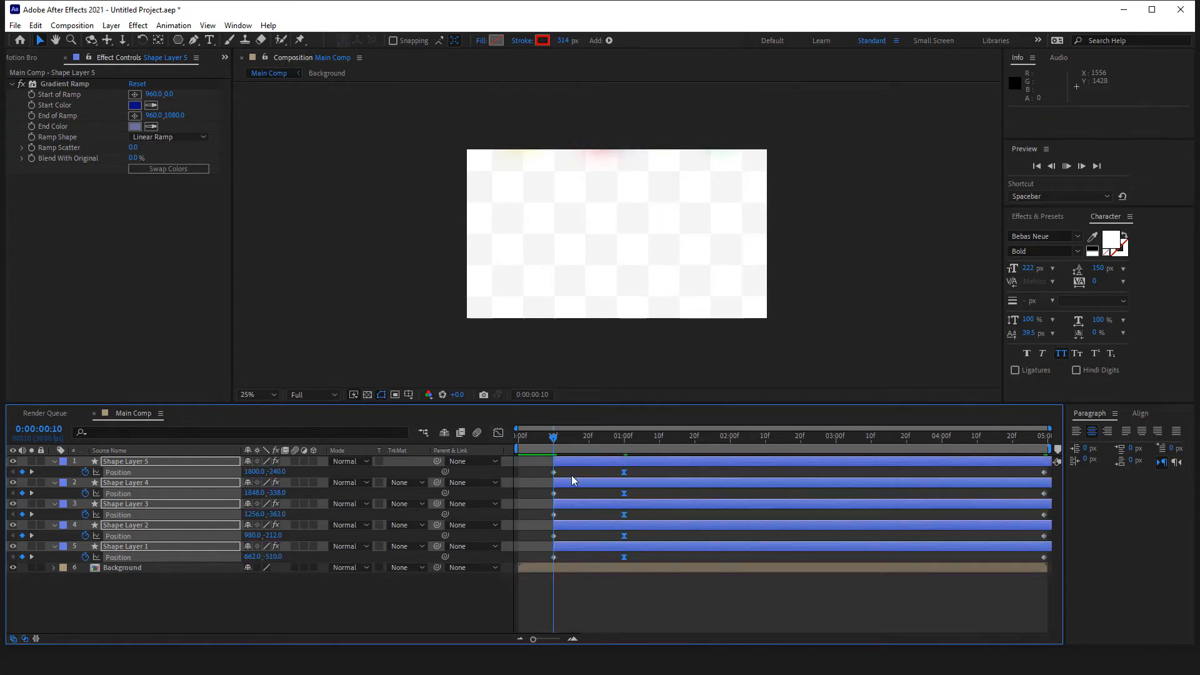
# Preview the triangles dropping into the frame and drifting downward.
pyautogui.press('space')
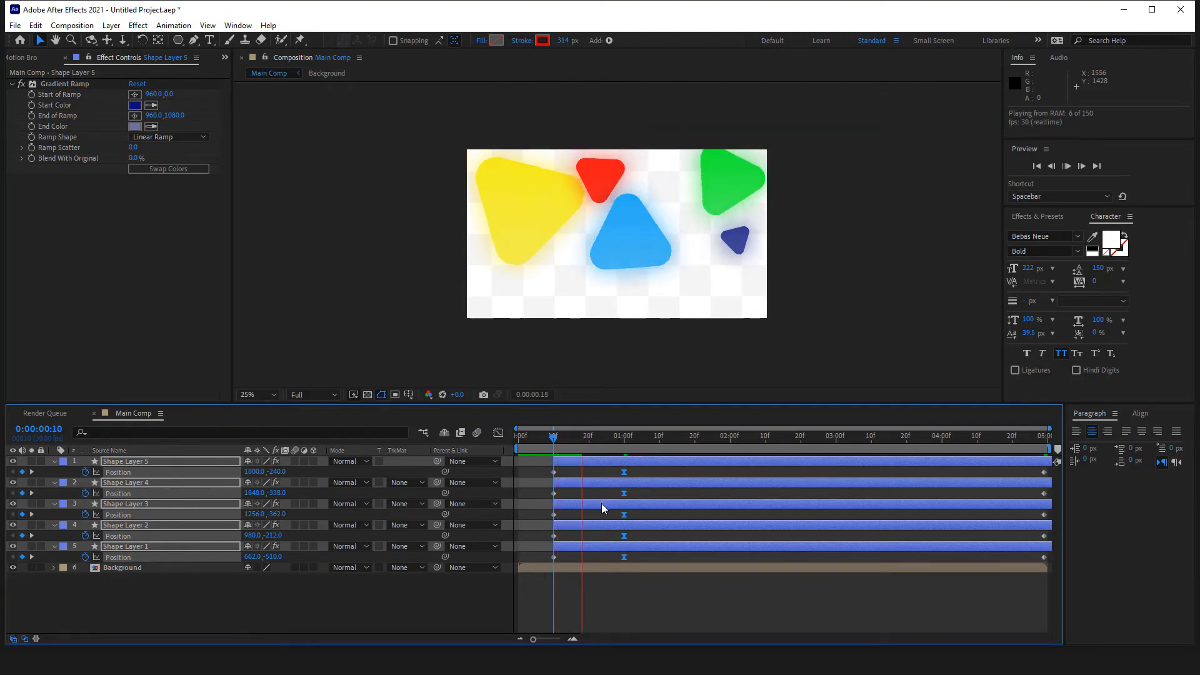
pyautogui.click(601, 504)
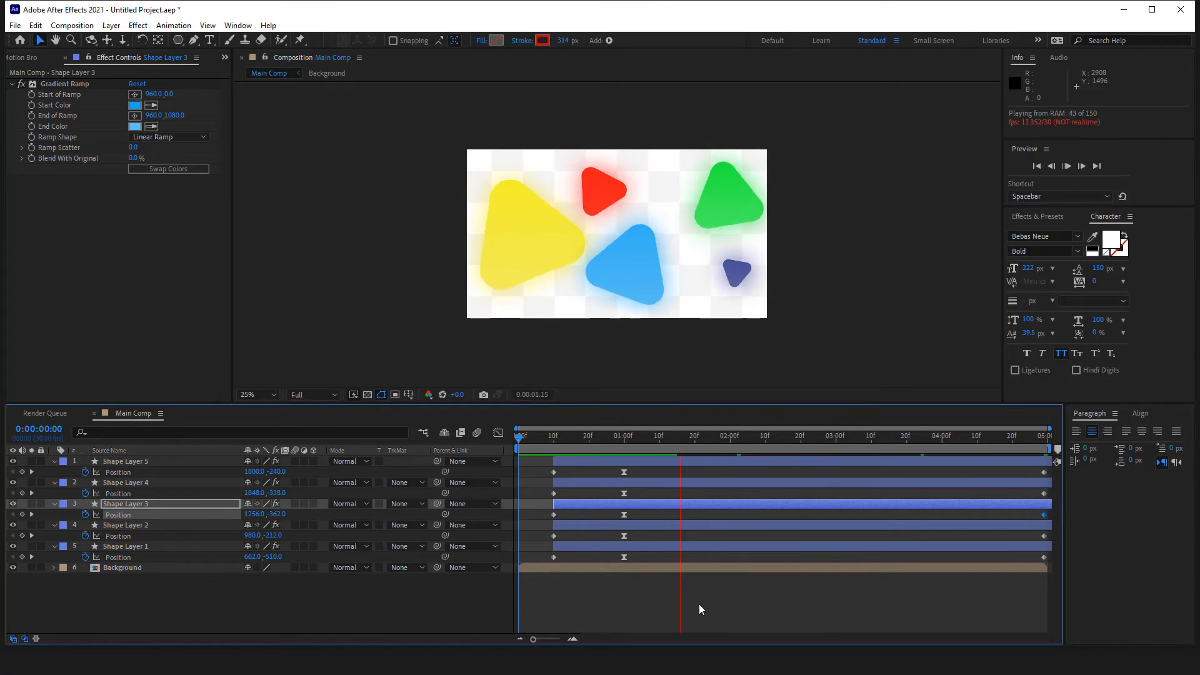
pyautogui.press('space')
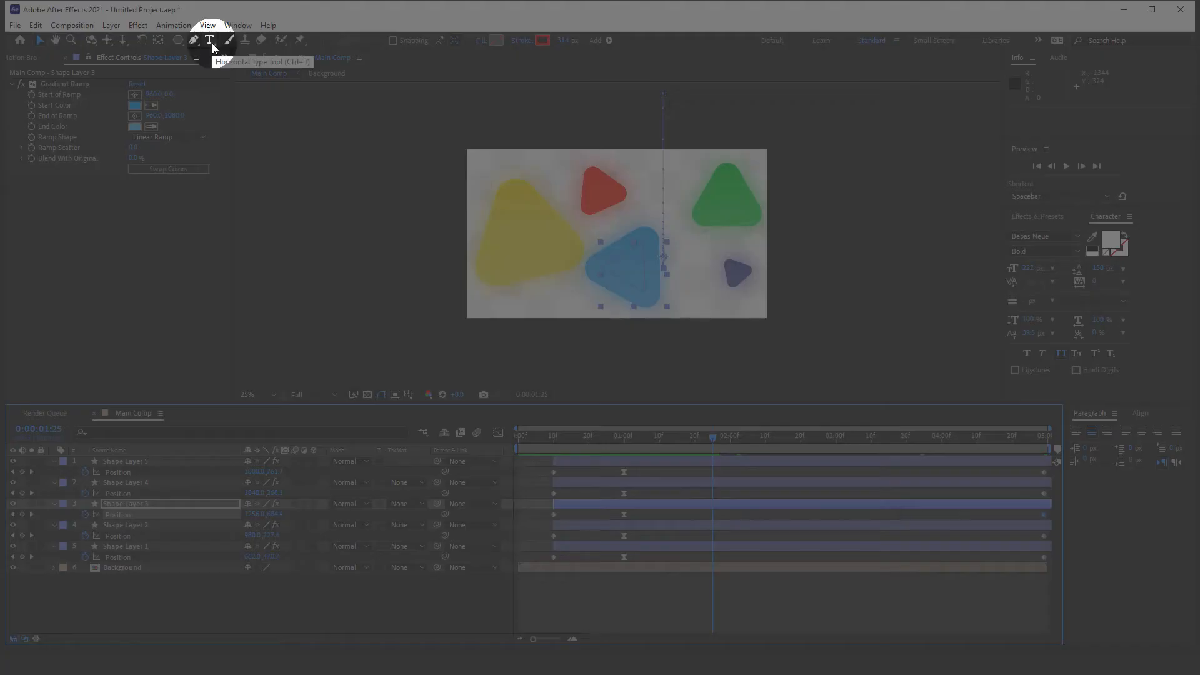
# Add a text layer reading MOTION MANGO over the composition.
pyautogui.click(209, 40)
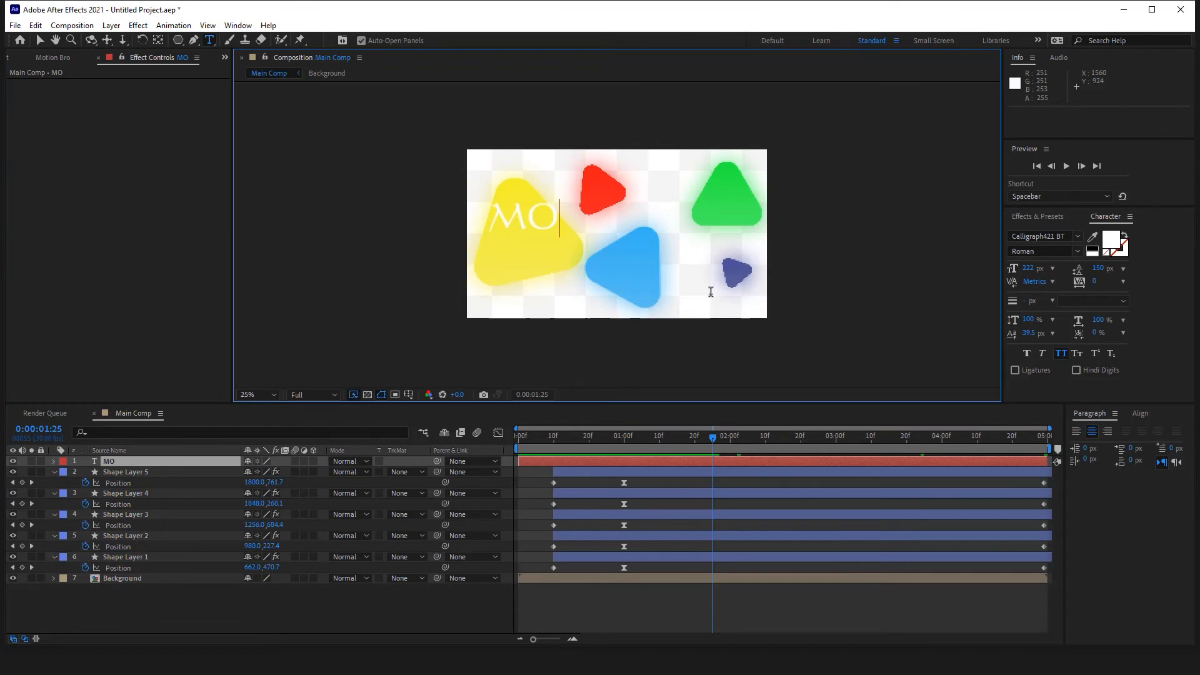
pyautogui.write('TI')
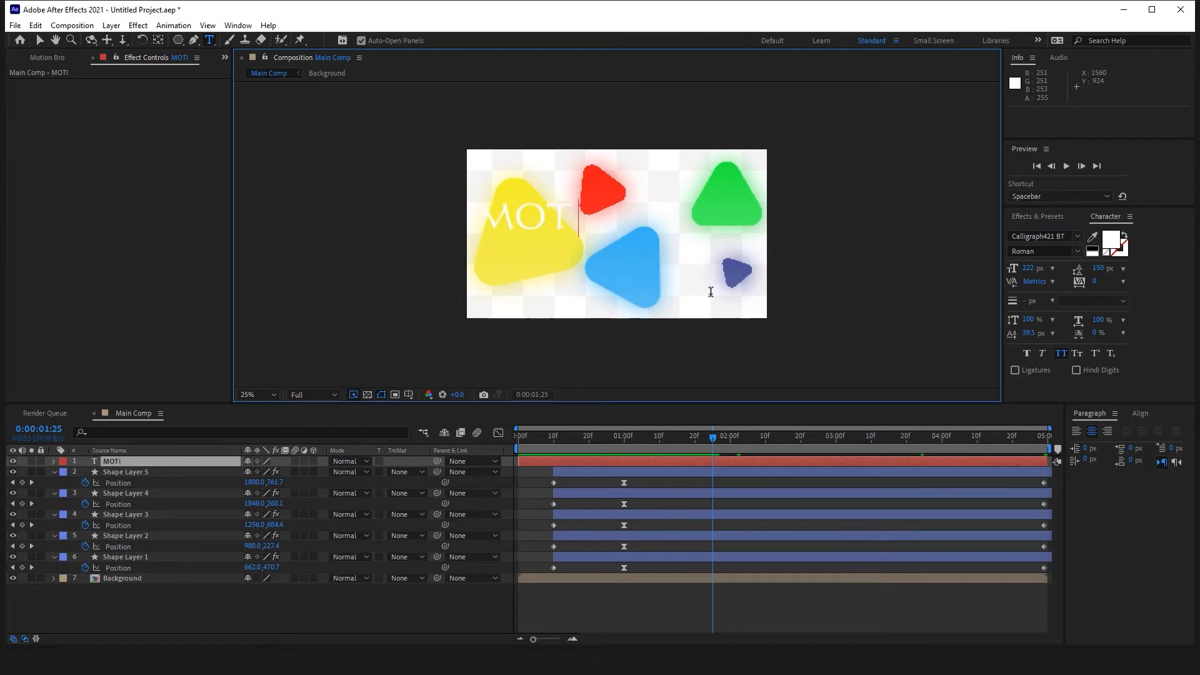
pyautogui.write('ON MANGO')
pyautogui.press('Escape')
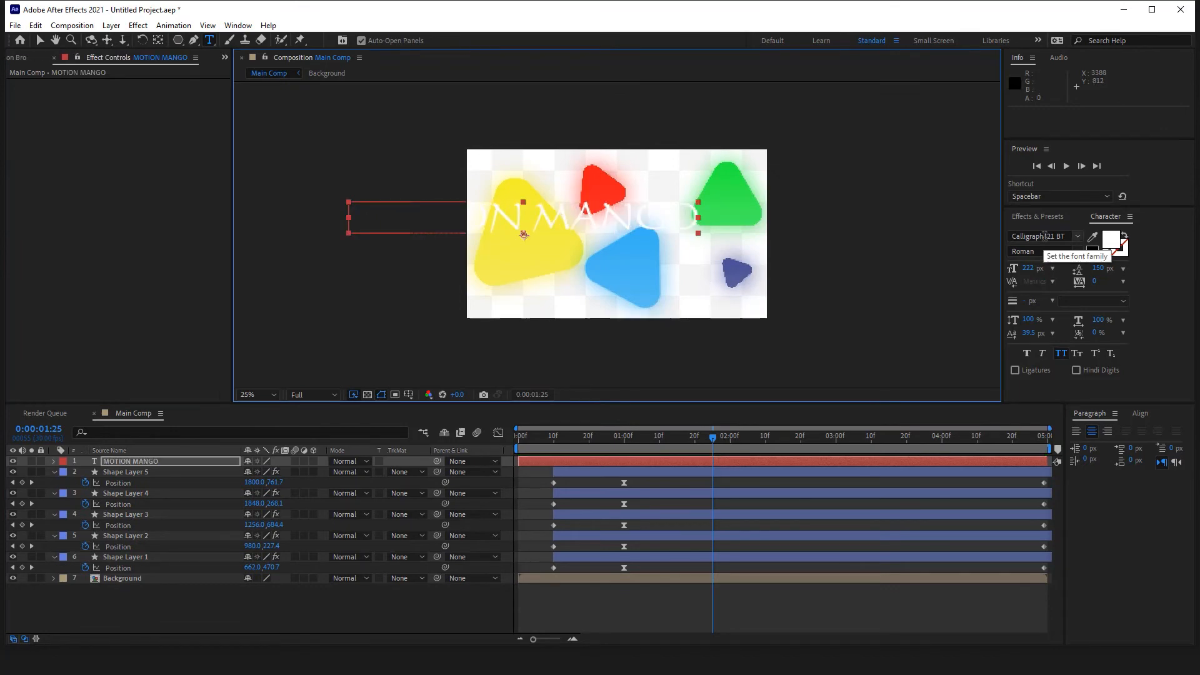
# Set the title's font to Bebas Neue Bold and its fill to a dark blue.
pyautogui.click(1043, 236)
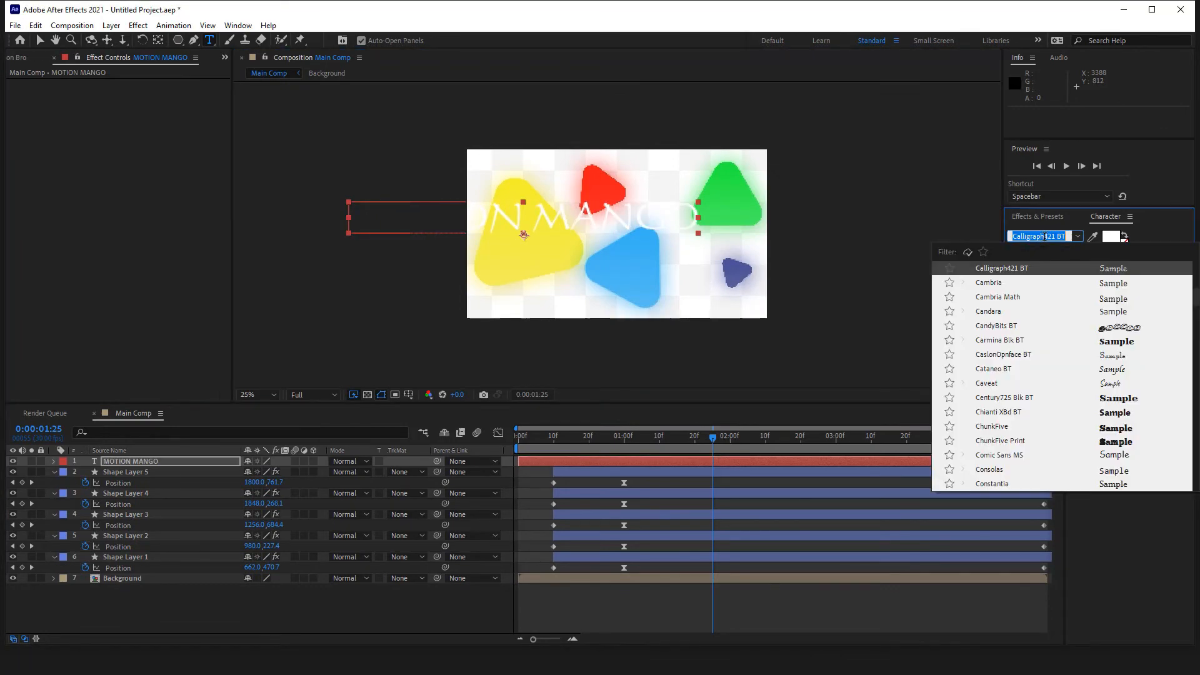
pyautogui.write('bebas')
pyautogui.click(1001, 312)
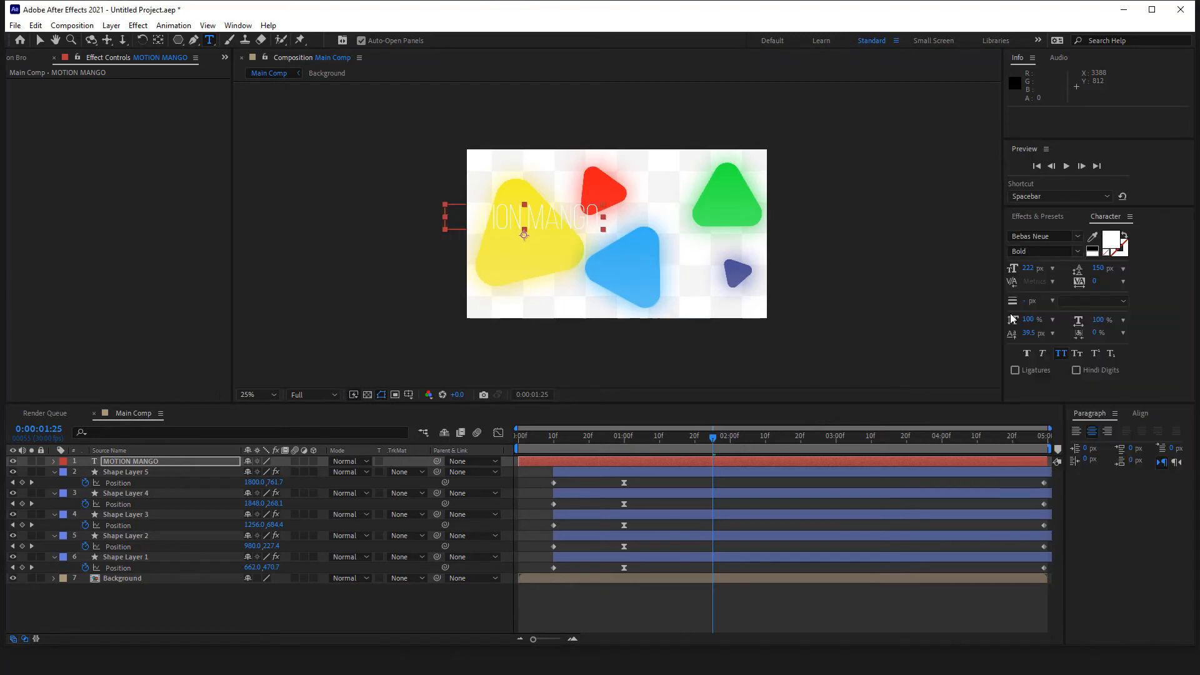
pyautogui.click(1112, 239)
pyautogui.click(341, 243)
pyautogui.click(311, 241)
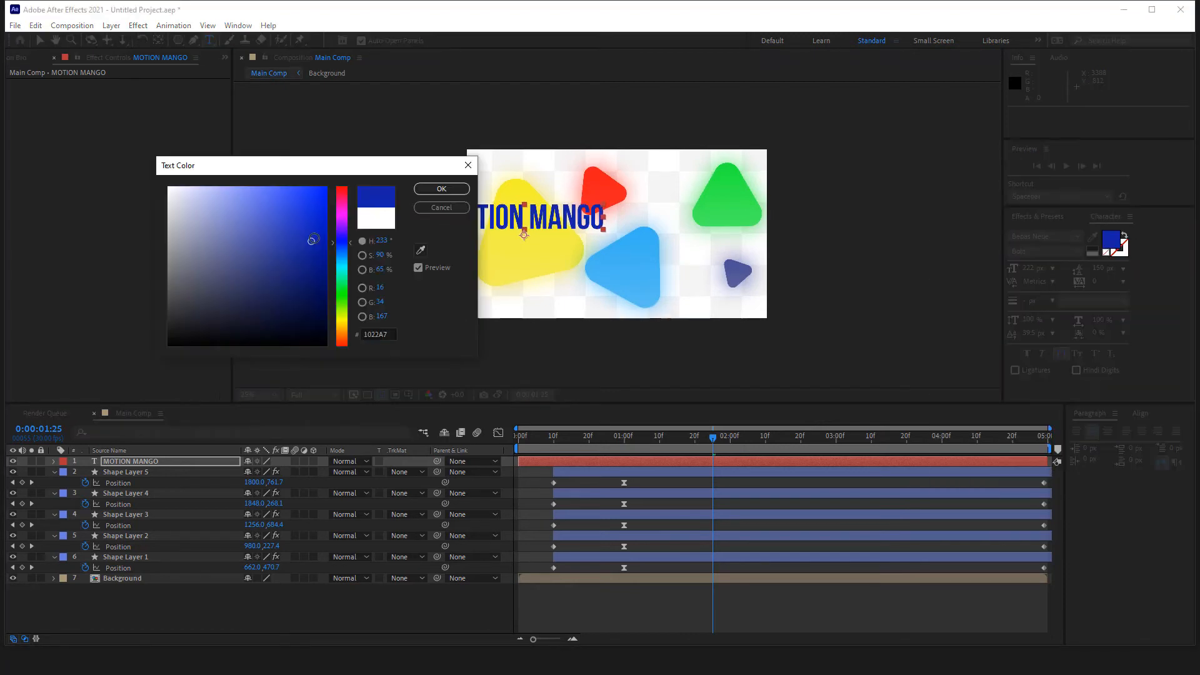
pyautogui.click(445, 188)
# Place the title near the frame's centre at about 984, 688, reveal its Position, and start its layer at 0:00:00:15.
pyautogui.press('v')
pyautogui.moveTo(551, 220); pyautogui.dragTo(646, 239)
pyautogui.press('p')
pyautogui.moveTo(662, 437); pyautogui.dragTo(644, 452)
pyautogui.press('[')
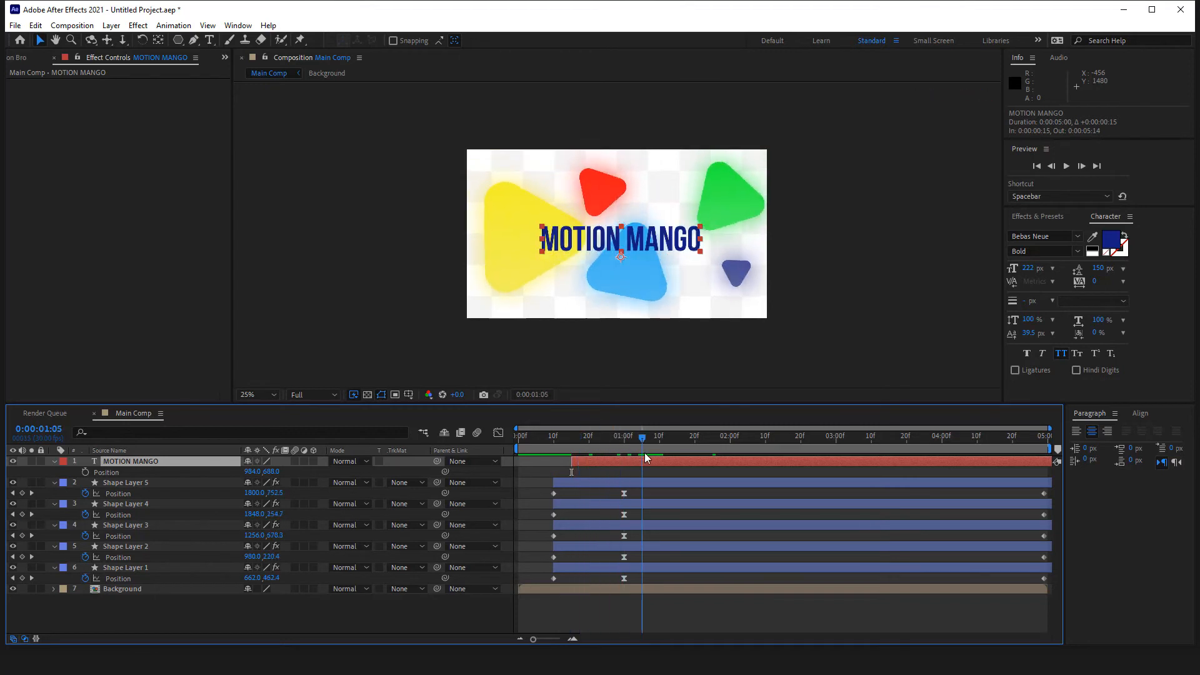
# Keyframe the title's Position at 2460, 688 for 0:00:00:15, 984, 688 for 0:00:01:05 and 848, 688 for 0:00:04:29.
pyautogui.click(85, 471)
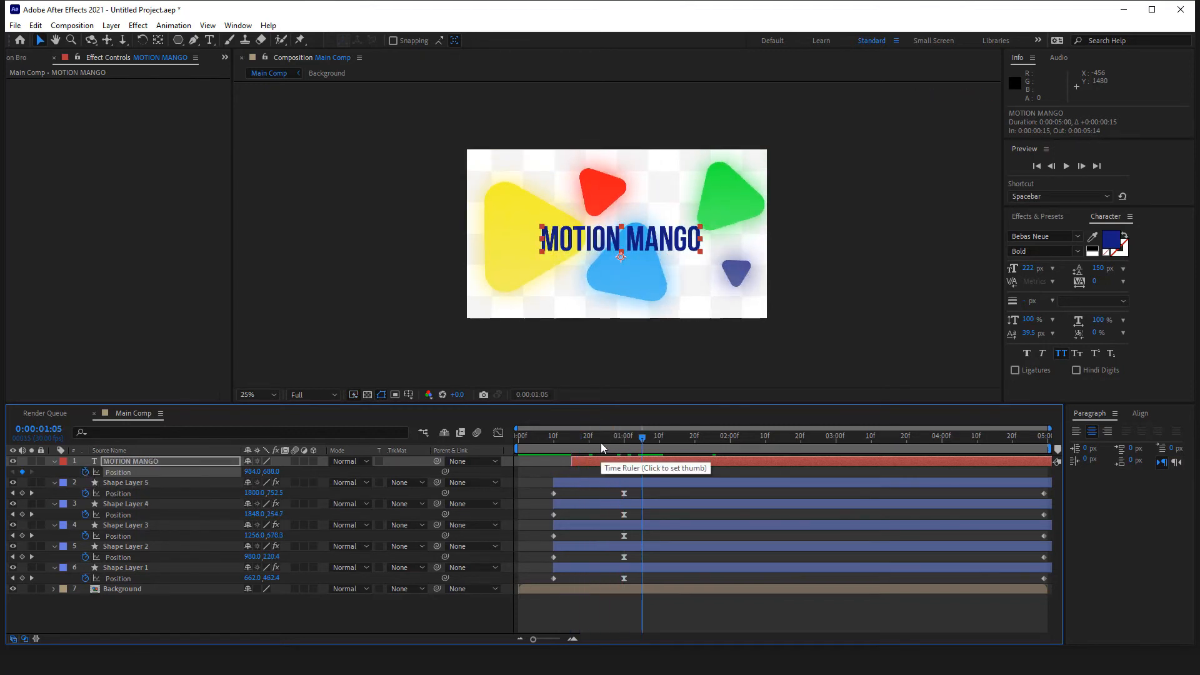
pyautogui.press('i')
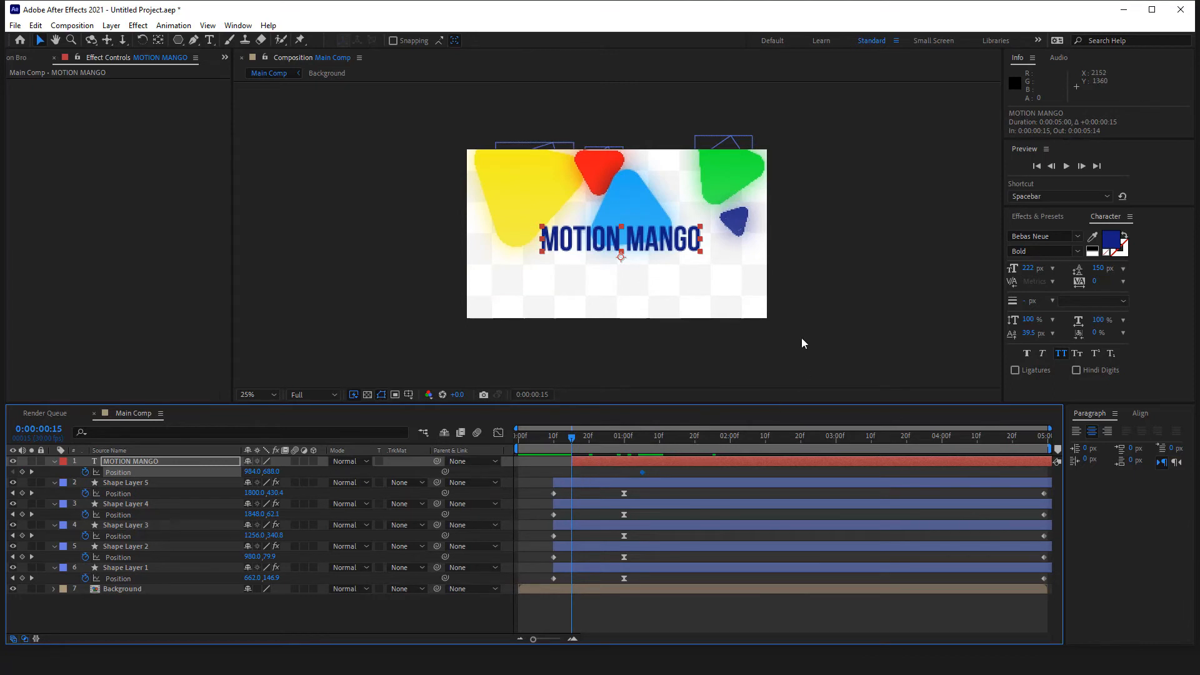
pyautogui.click(621, 258)
pyautogui.moveTo(621, 258); pyautogui.dragTo(851, 256)
pyautogui.moveTo(1037, 439); pyautogui.dragTo(1053, 443)
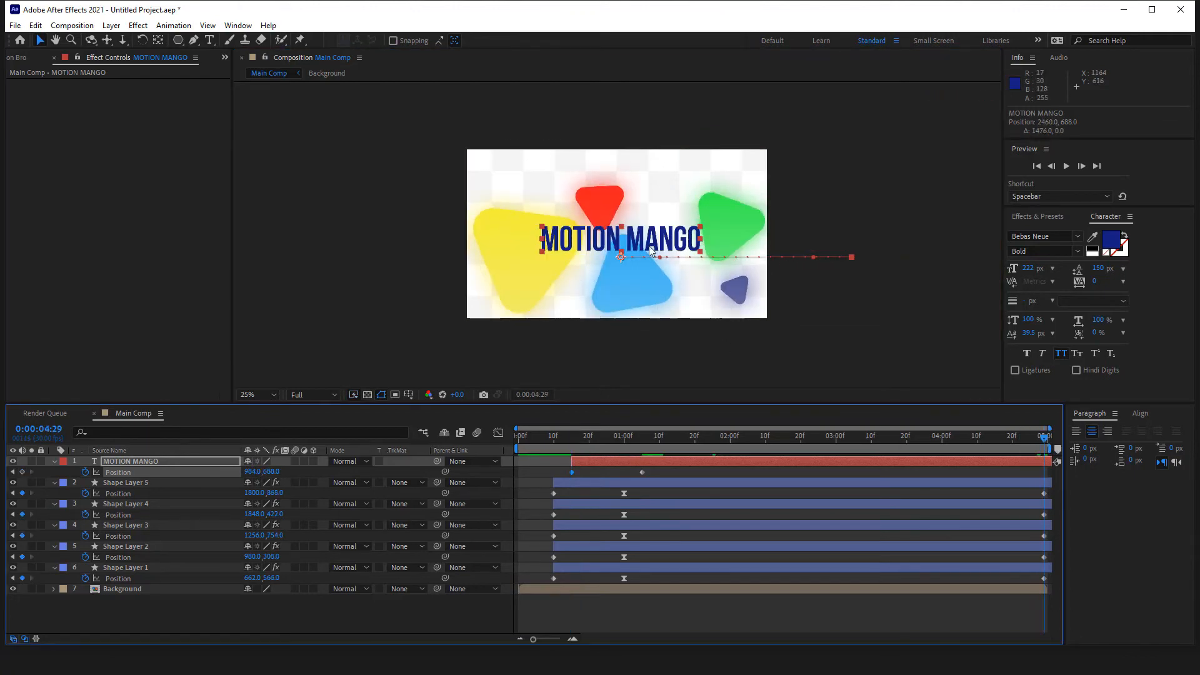
pyautogui.moveTo(649, 248); pyautogui.dragTo(627, 248)
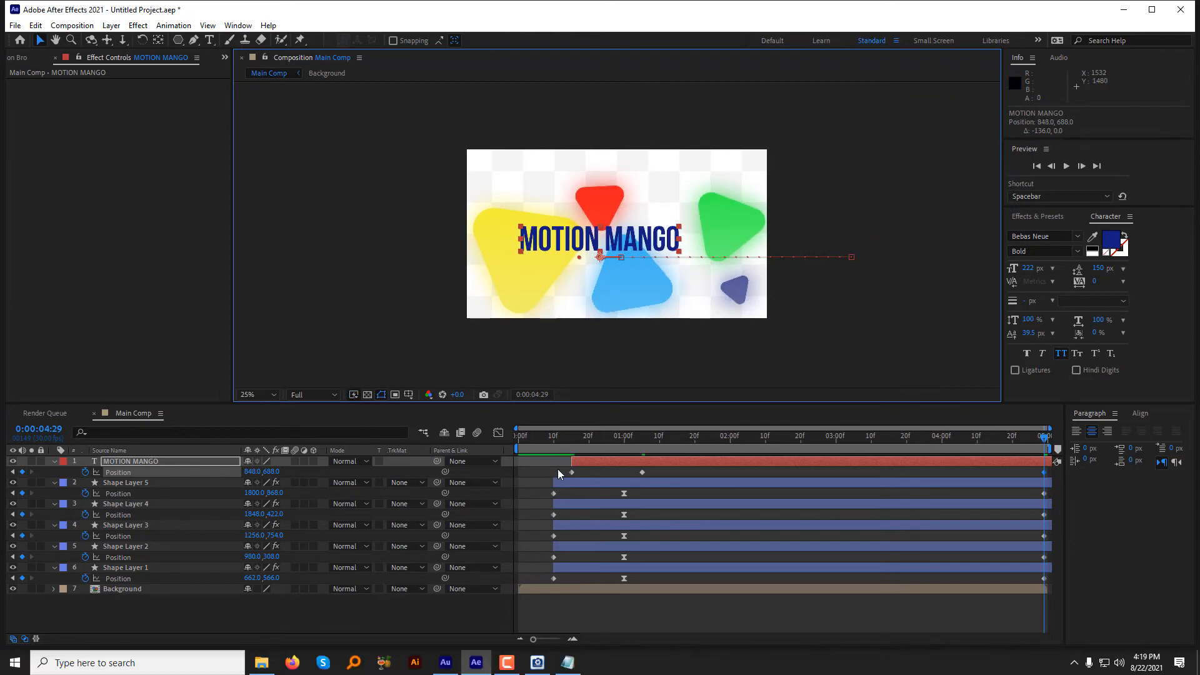
# Set the spatial interpolation of the title's three Position keyframes to Linear.
pyautogui.moveTo(558, 468); pyautogui.dragTo(1062, 474)
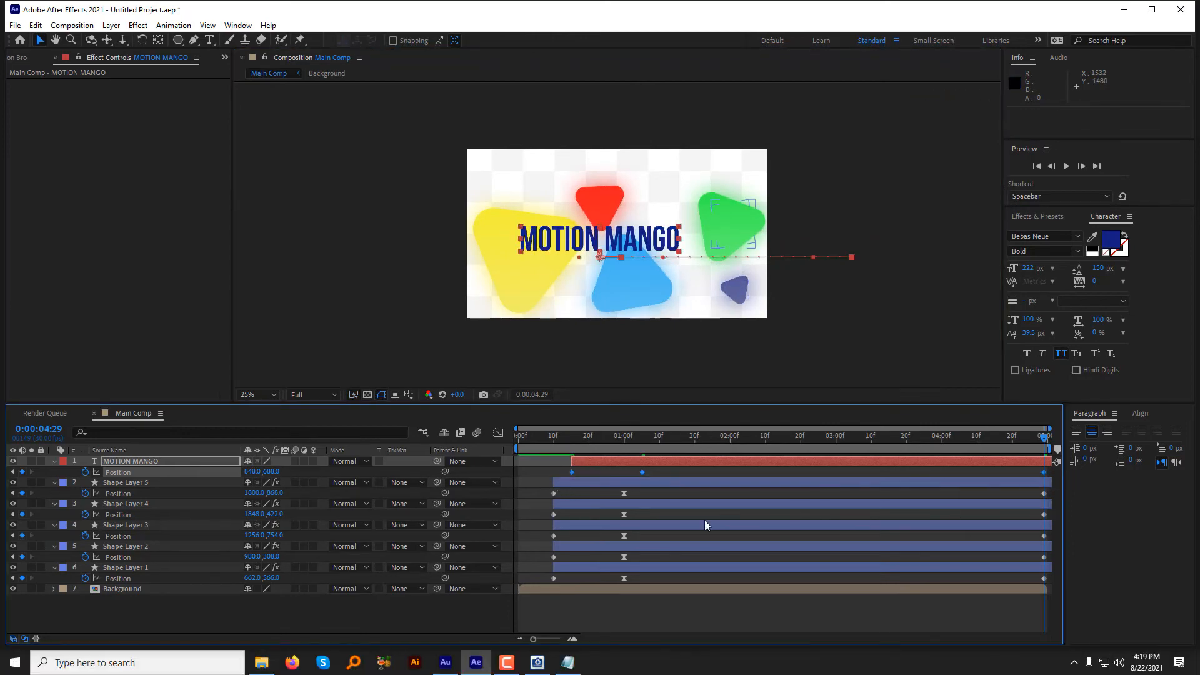
pyautogui.rightClick(641, 477)
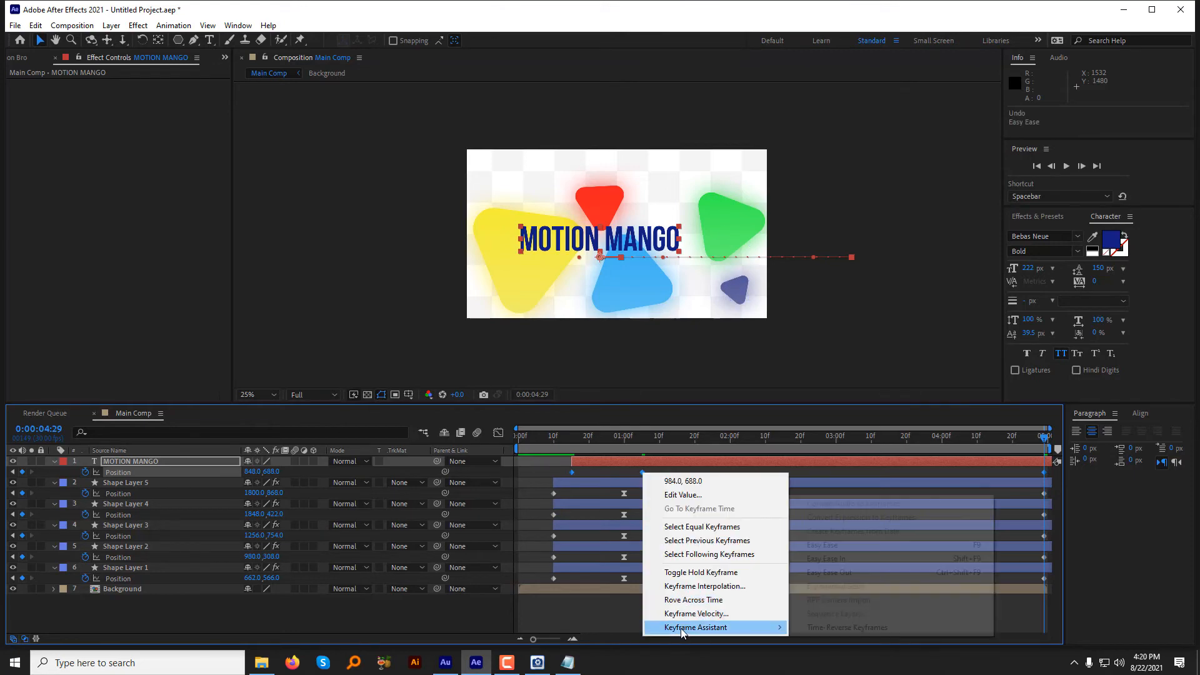
pyautogui.click(686, 586)
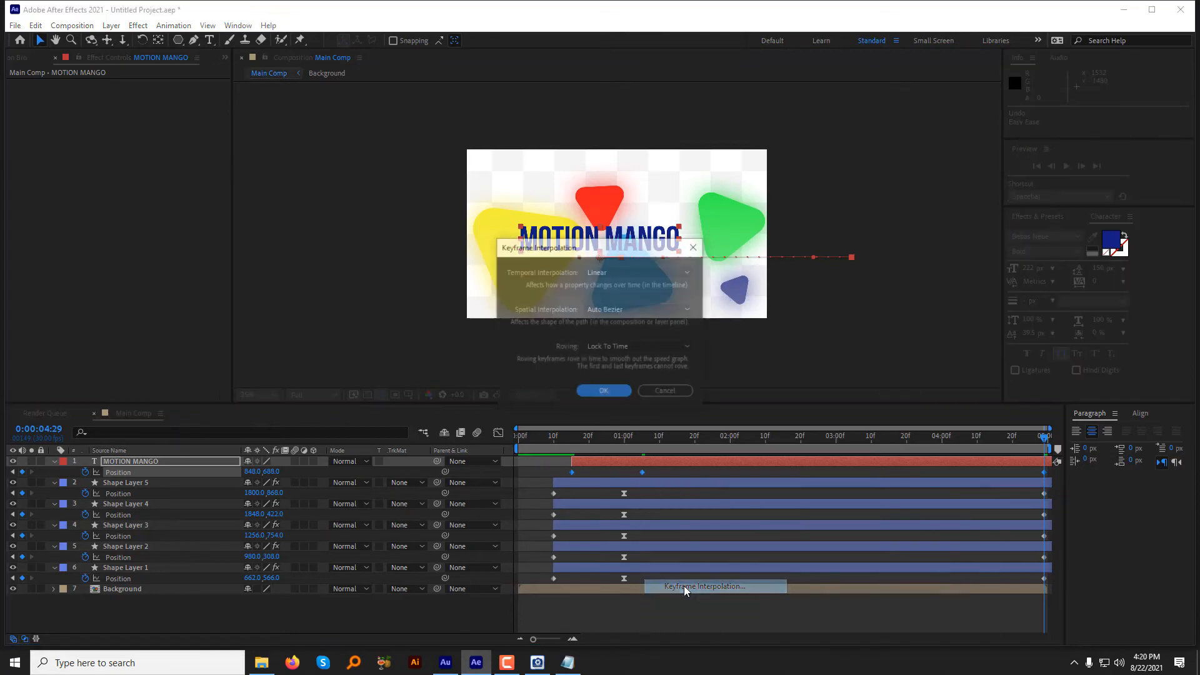
pyautogui.click(651, 307)
pyautogui.click(610, 337)
pyautogui.click(606, 391)
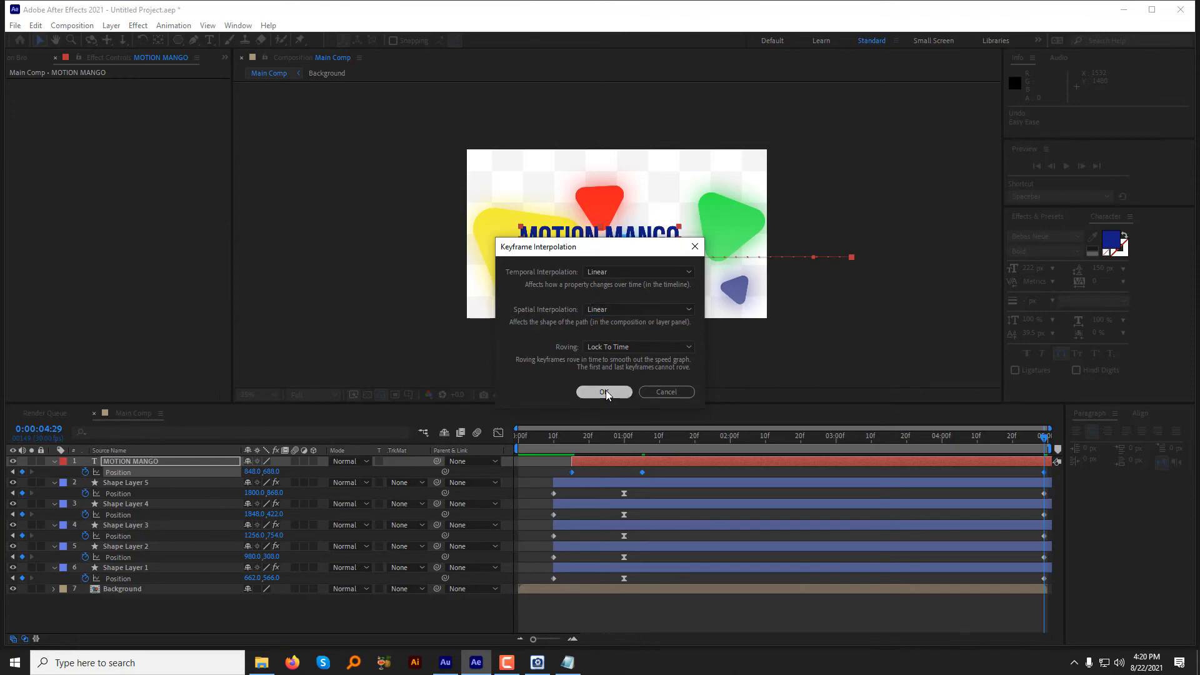
# Apply Easy Ease to the title's first two Position keyframes, at 0:00:00:15 and 0:00:01:05.
pyautogui.moveTo(656, 470); pyautogui.dragTo(546, 474)
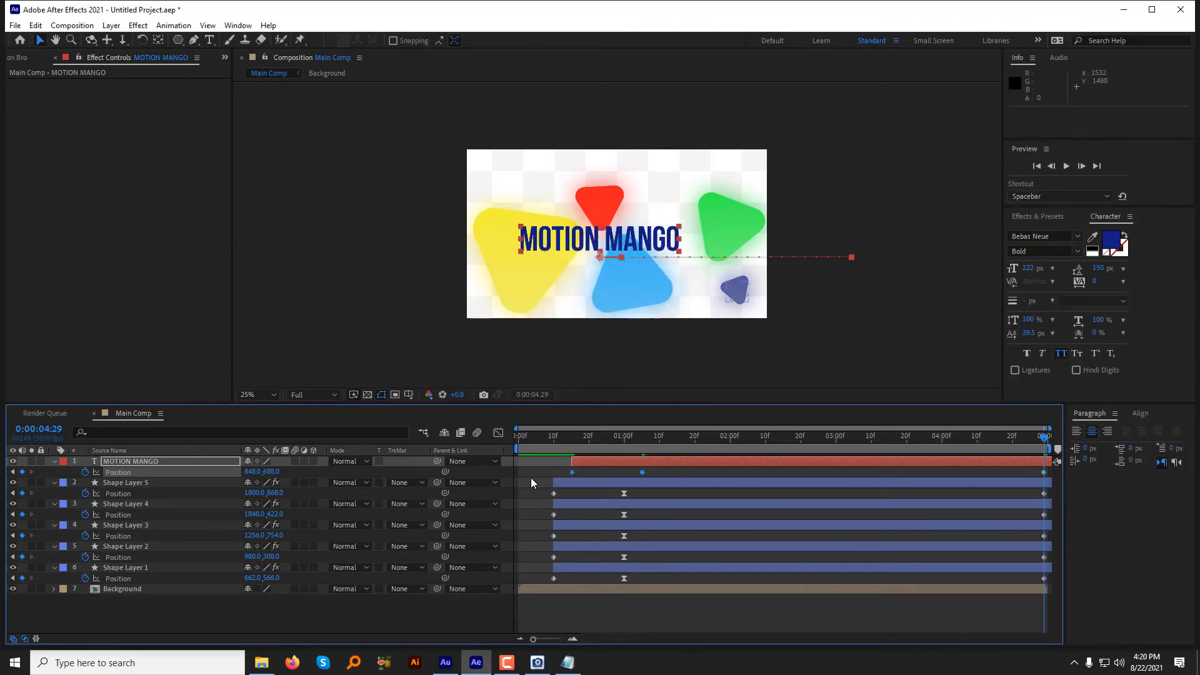
pyautogui.rightClick(641, 472)
pyautogui.moveTo(690, 631)
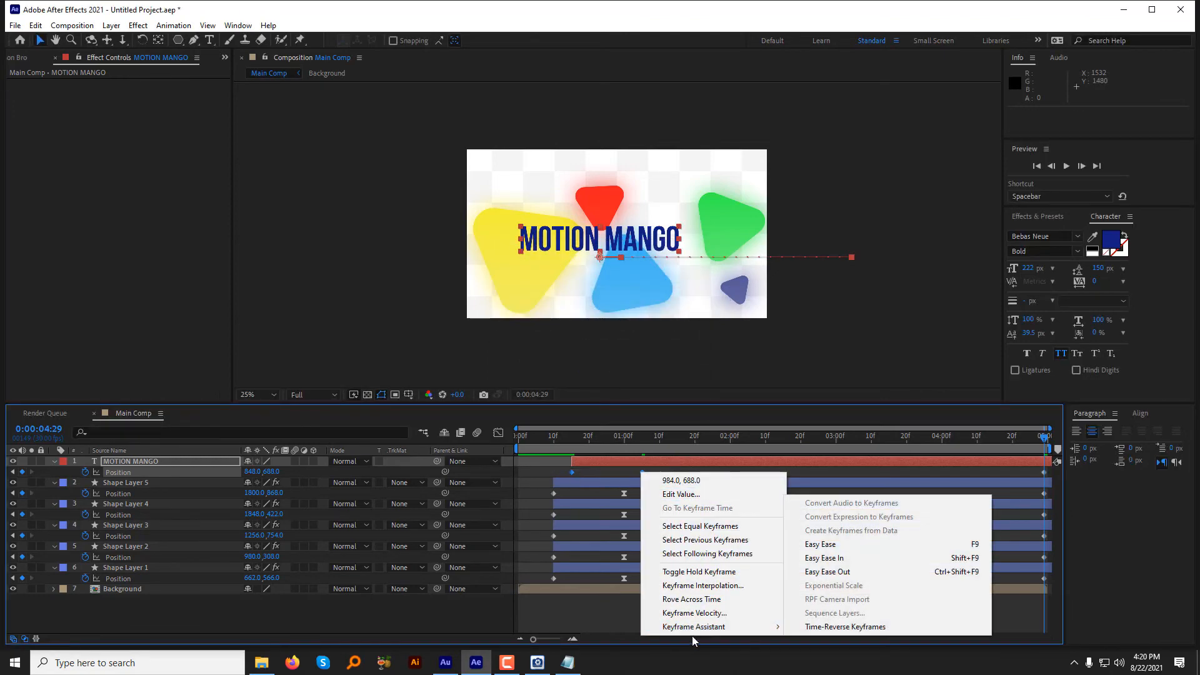
pyautogui.click(849, 544)
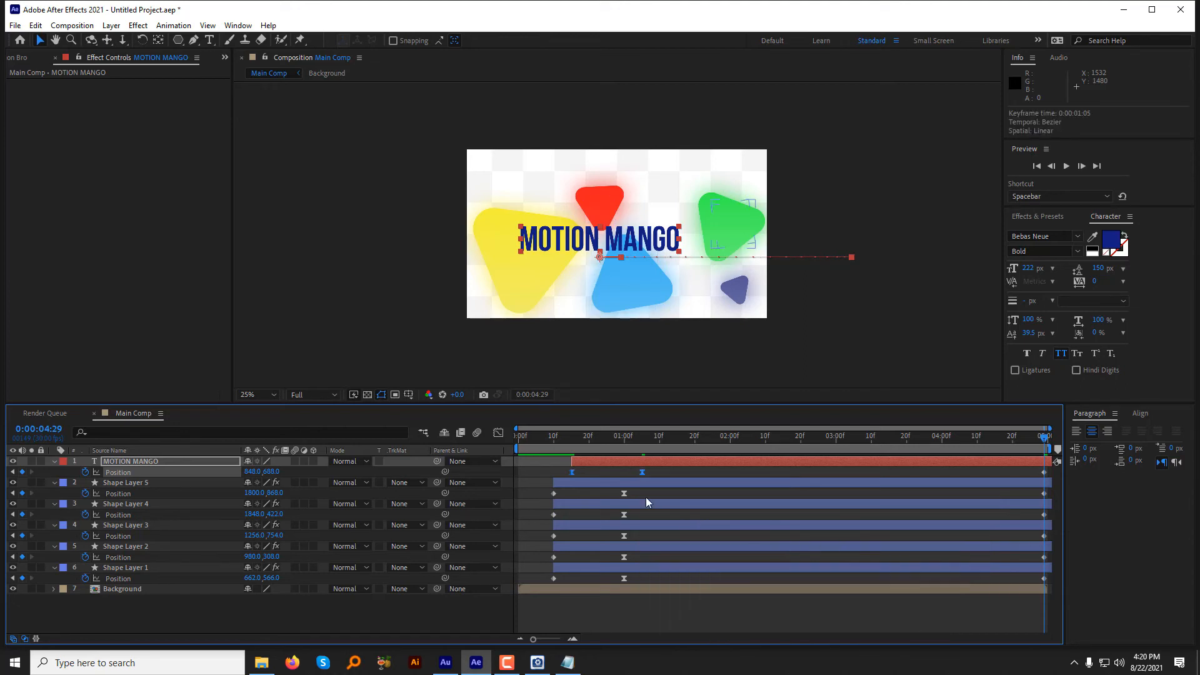
# Reshape the title's Position speed curve between its first two keyframes for a slow start and late, sharp peak, and preview the slide-in.
pyautogui.moveTo(660, 472); pyautogui.dragTo(558, 476)
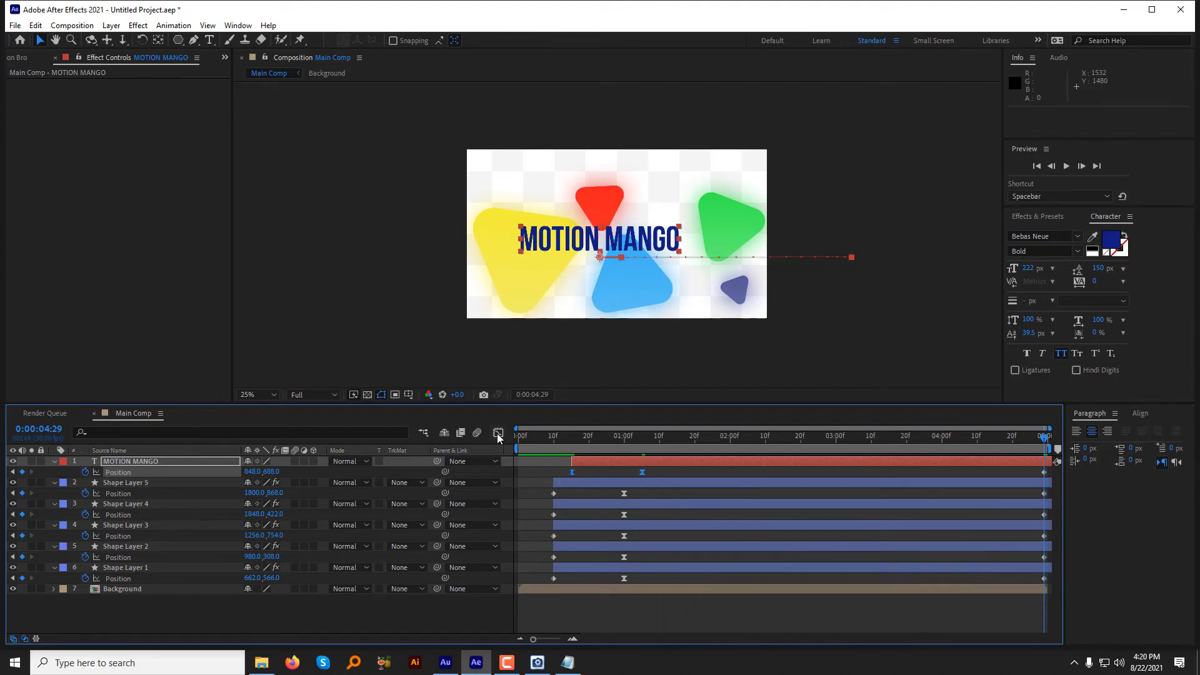
pyautogui.click(498, 432)
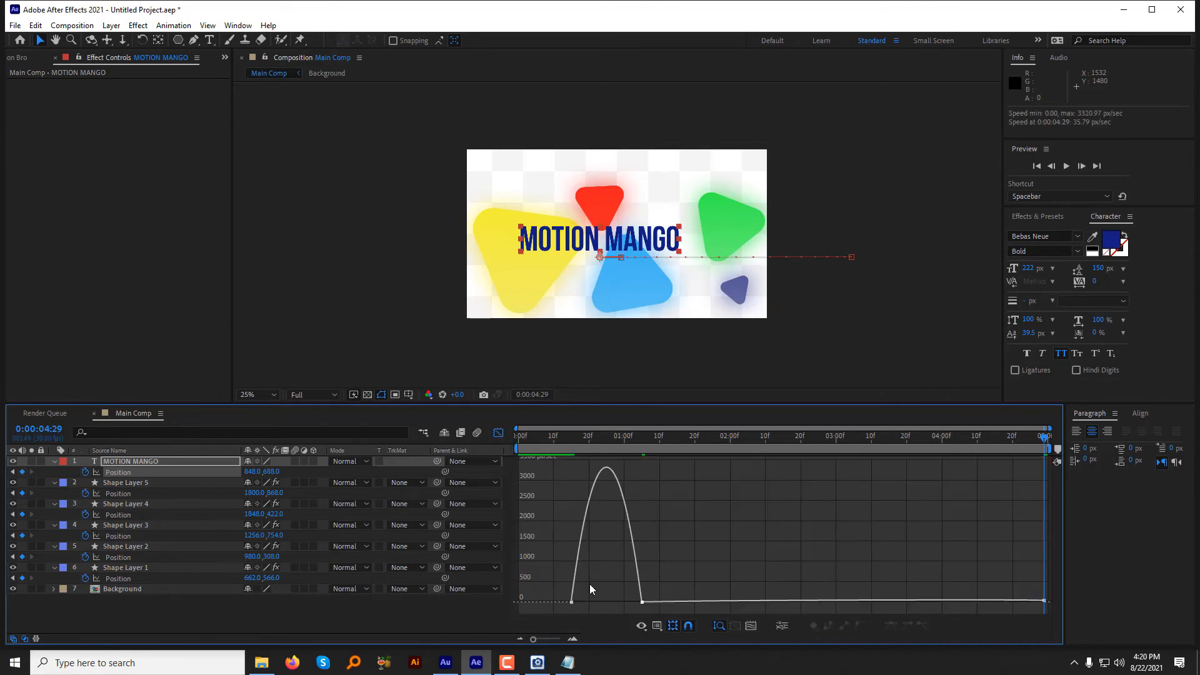
pyautogui.moveTo(582, 602); pyautogui.dragTo(621, 606)
pyautogui.click(498, 432)
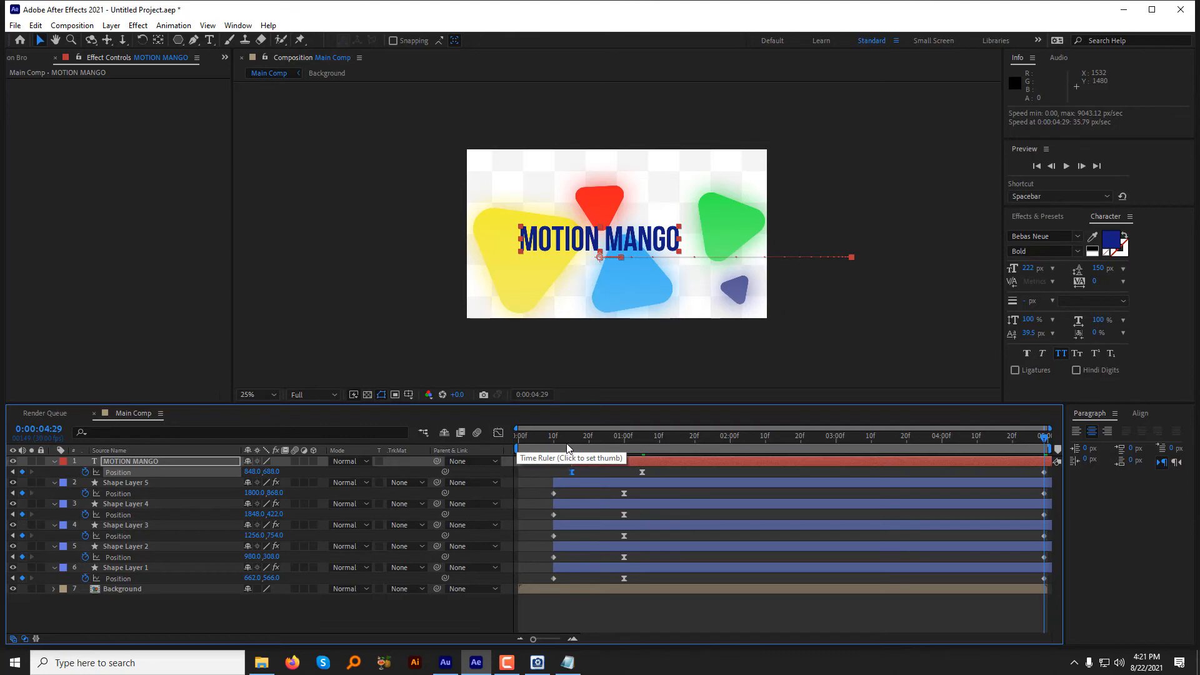
pyautogui.click(561, 443)
pyautogui.press('space')
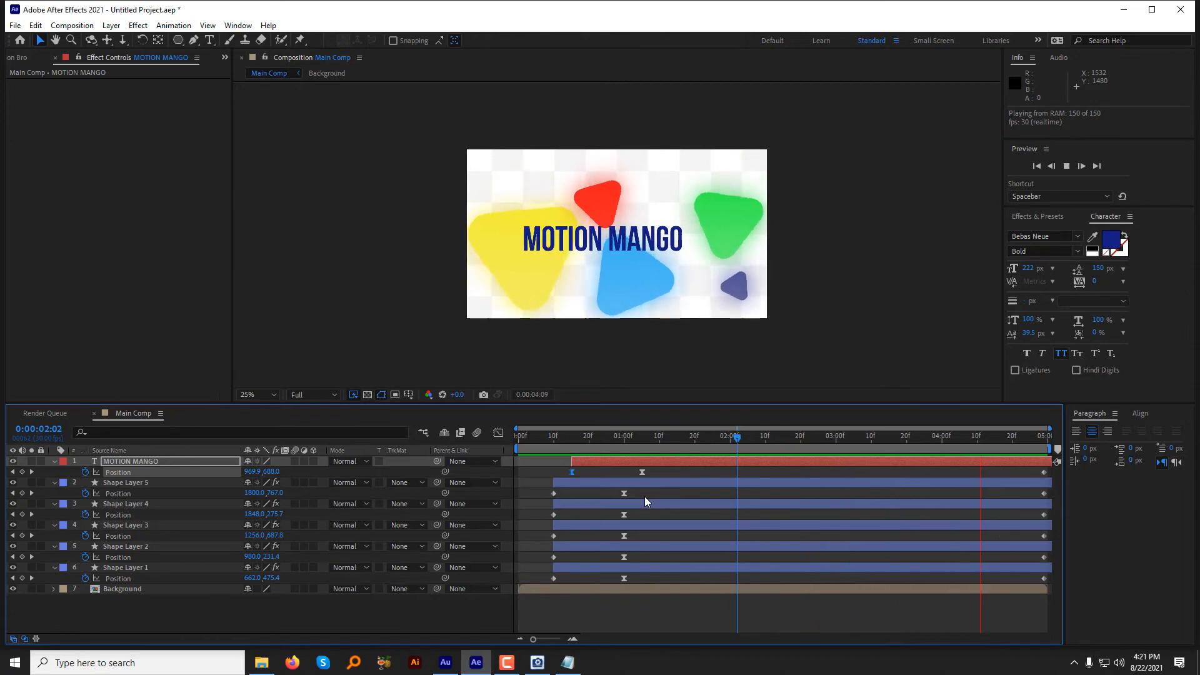
pyautogui.press('space')
# Duplicate the MOTION MANGO title layer and set the copy's fill colour to white (FFFFFF).
pyautogui.click(36, 25)
pyautogui.click(56, 186)
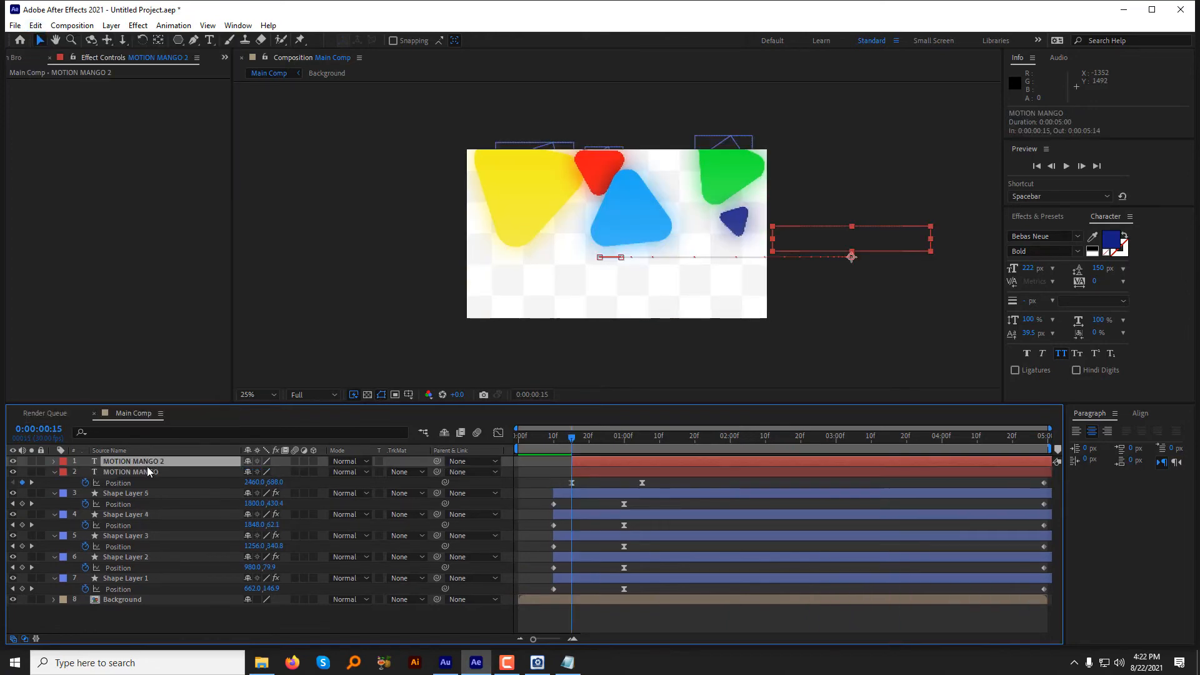
pyautogui.click(1111, 239)
pyautogui.moveTo(182, 200); pyautogui.dragTo(148, 177)
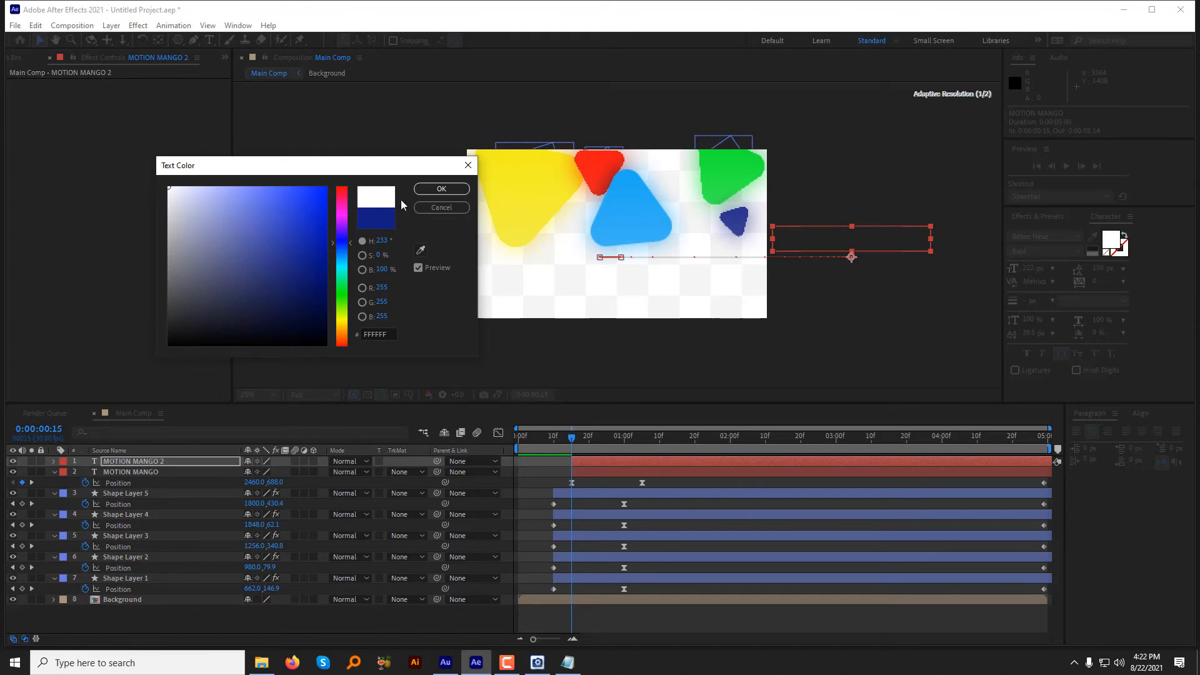
pyautogui.click(455, 188)
# Duplicate the blue triangle's layer, Shape Layer 3, and move the copy directly above the white title at the head of the layer stack.
pyautogui.click(636, 452)
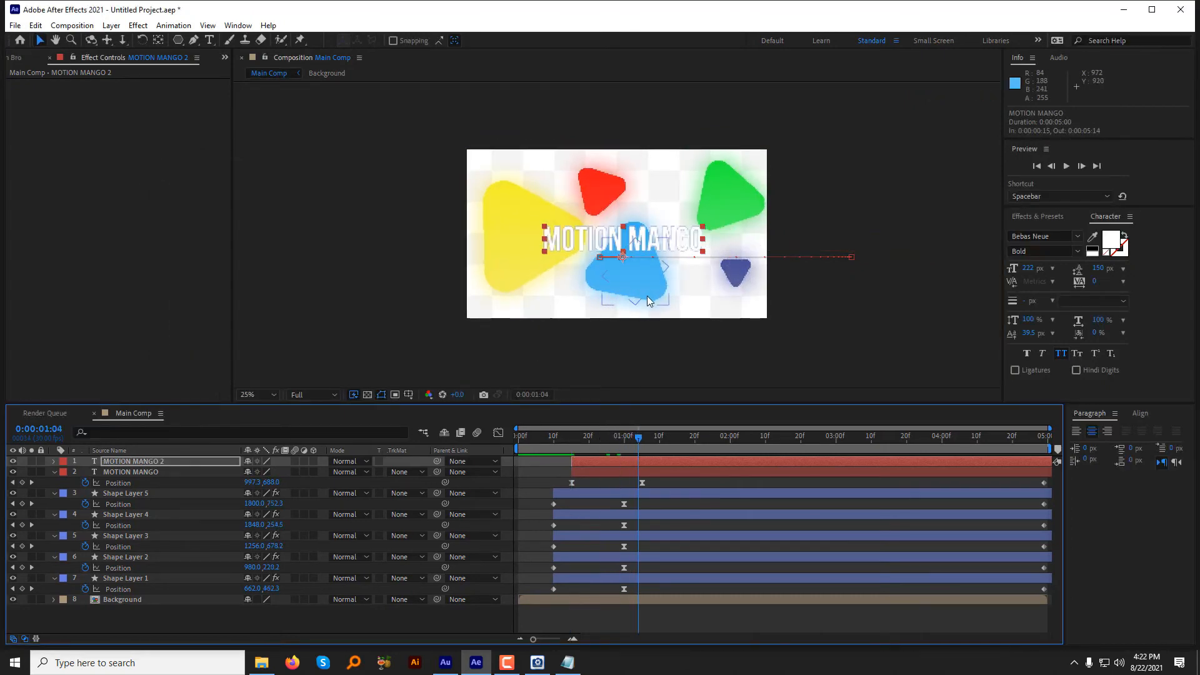
pyautogui.click(655, 296)
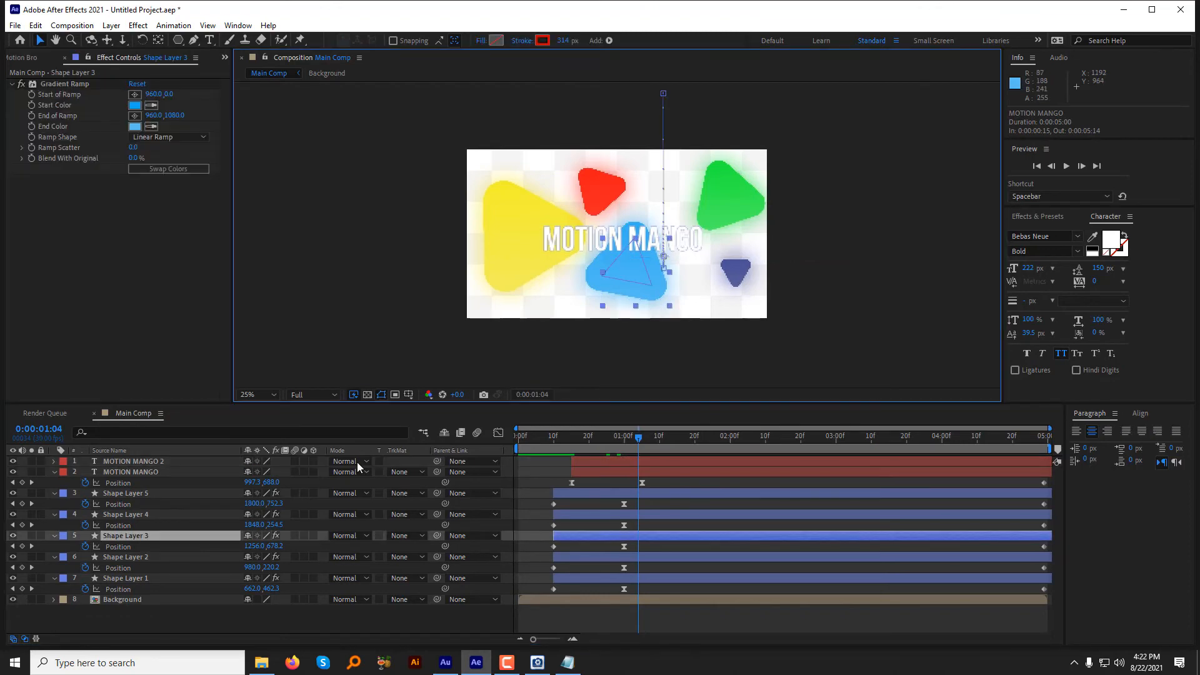
pyautogui.click(36, 25)
pyautogui.click(57, 186)
pyautogui.moveTo(134, 538); pyautogui.dragTo(130, 458)
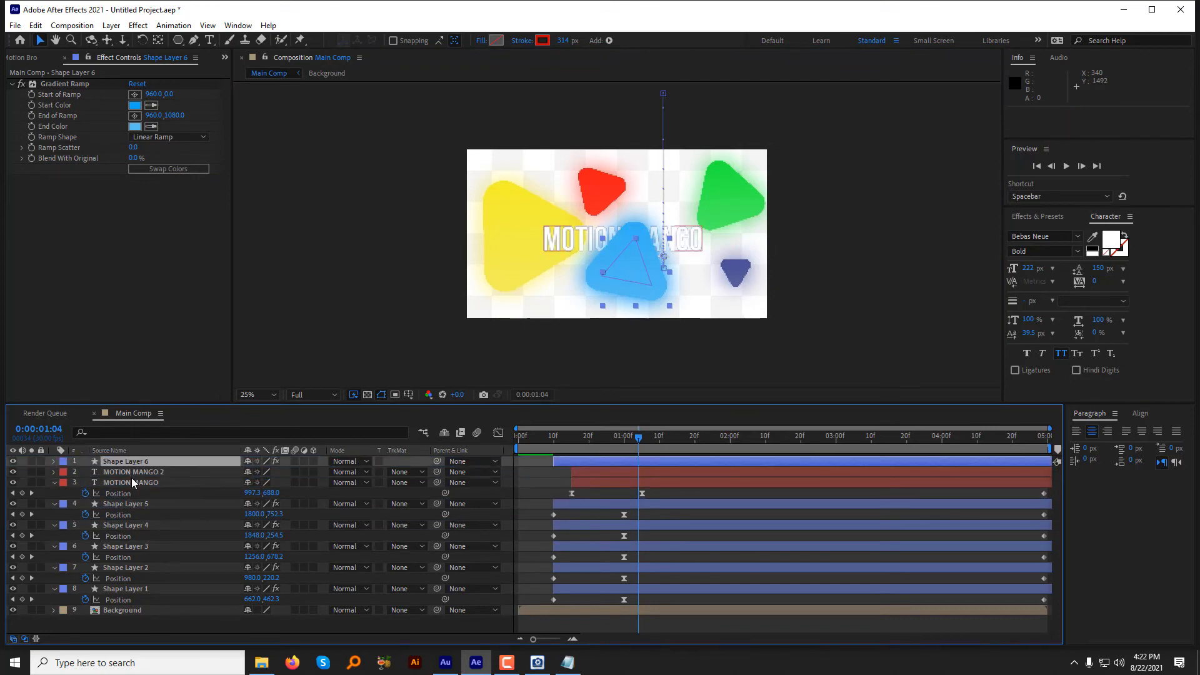
# Set the white title's track matte to Alpha Matte using the duplicated blue triangle, and preview the composition.
pyautogui.click(131, 475)
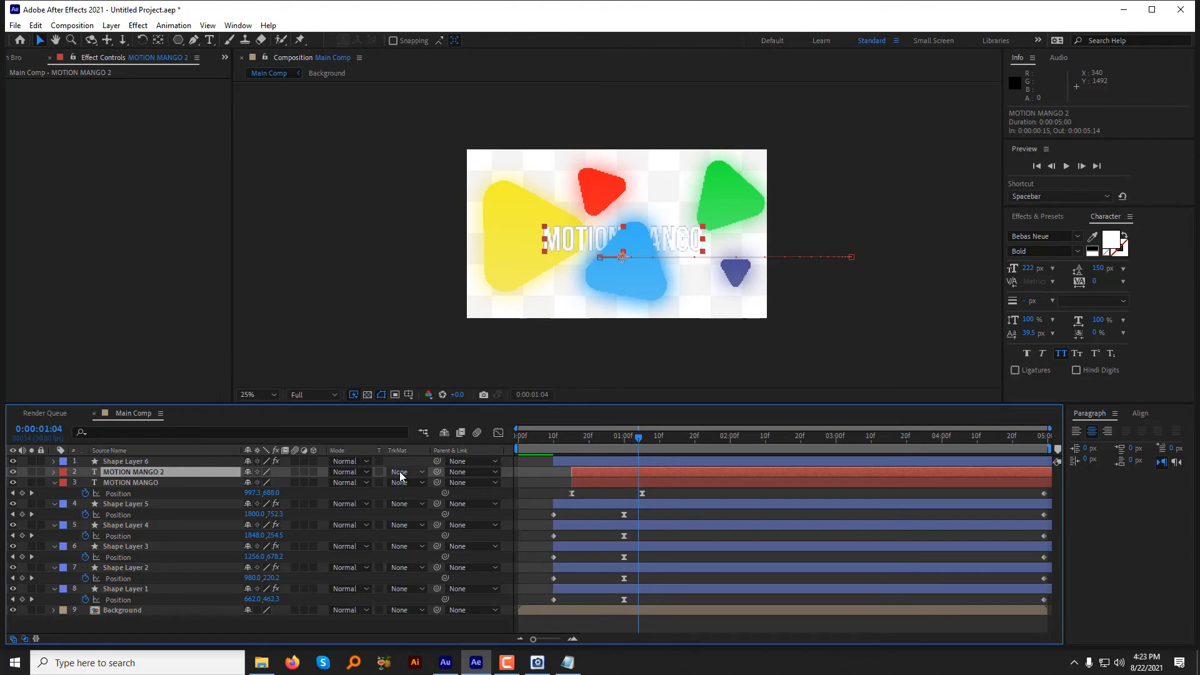
pyautogui.click(400, 476)
pyautogui.click(413, 503)
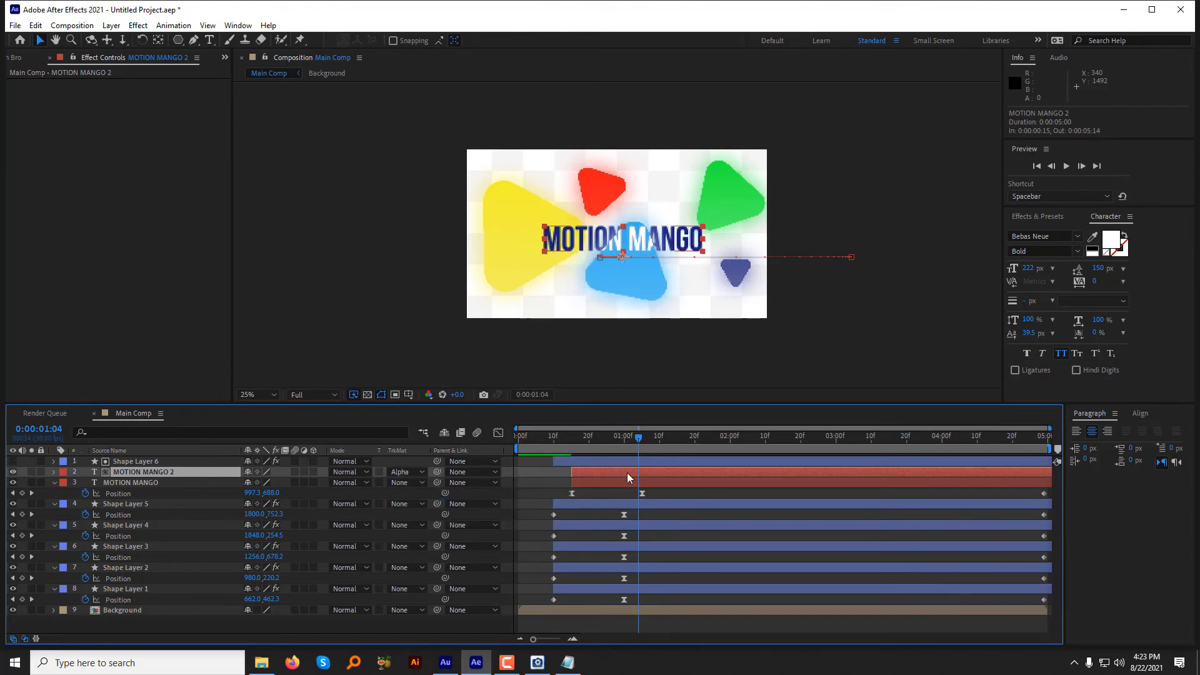
pyautogui.moveTo(568, 438); pyautogui.dragTo(615, 492)
pyautogui.press('space')
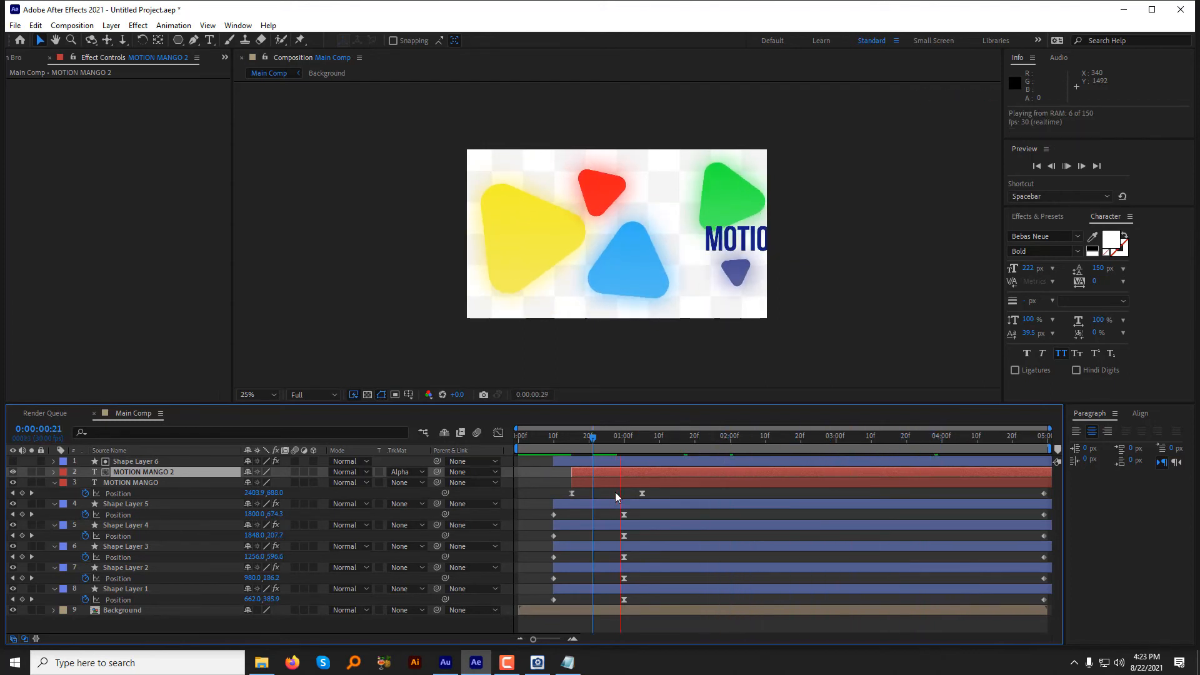
pyautogui.press('space')
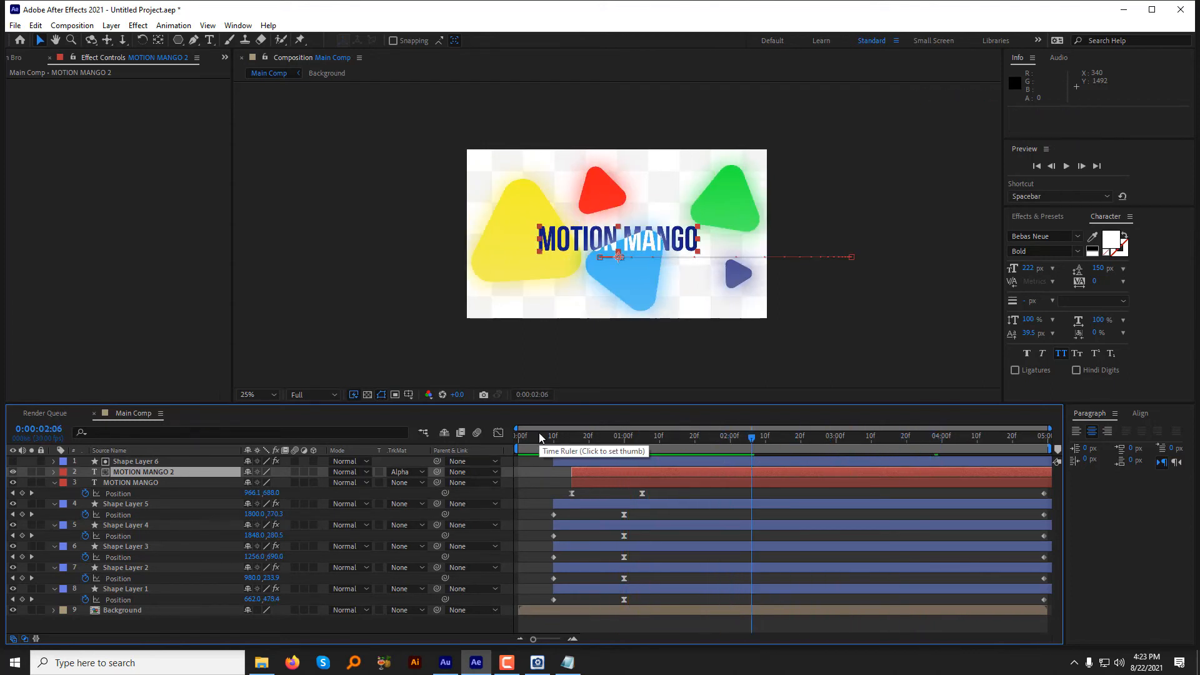
# Go back to 0:00:00:00 and add a new black solid on top of all layers.
pyautogui.moveTo(539, 435); pyautogui.dragTo(511, 448)
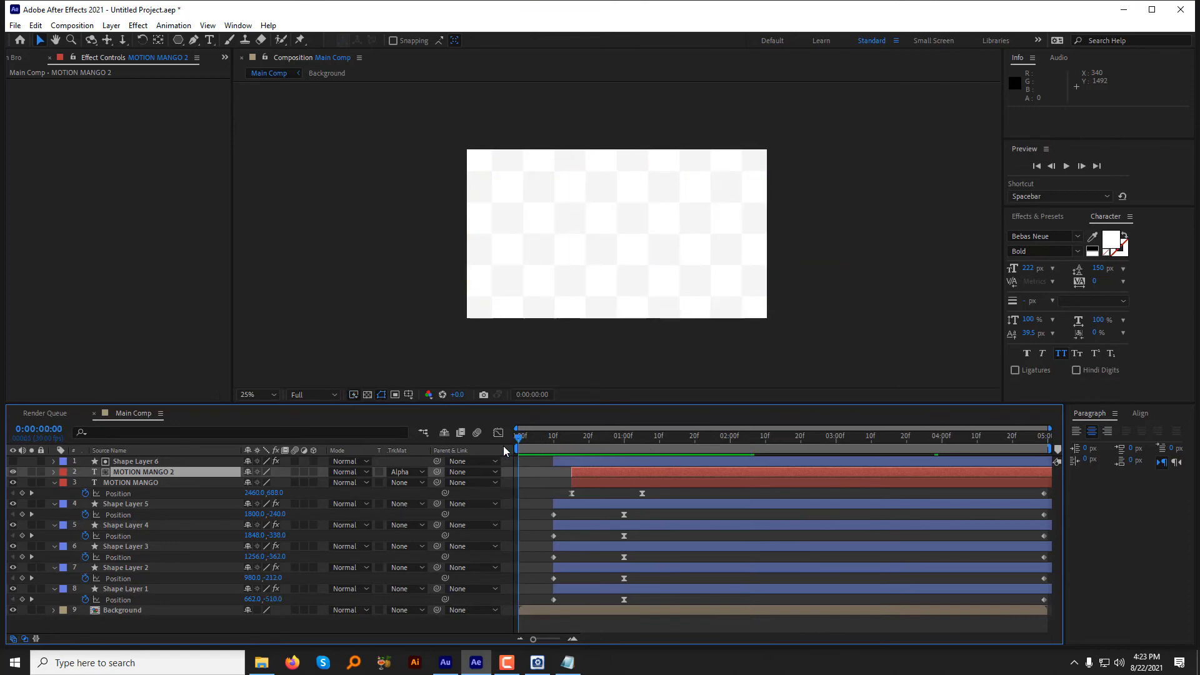
pyautogui.click(537, 471)
pyautogui.click(111, 25)
pyautogui.moveTo(127, 40)
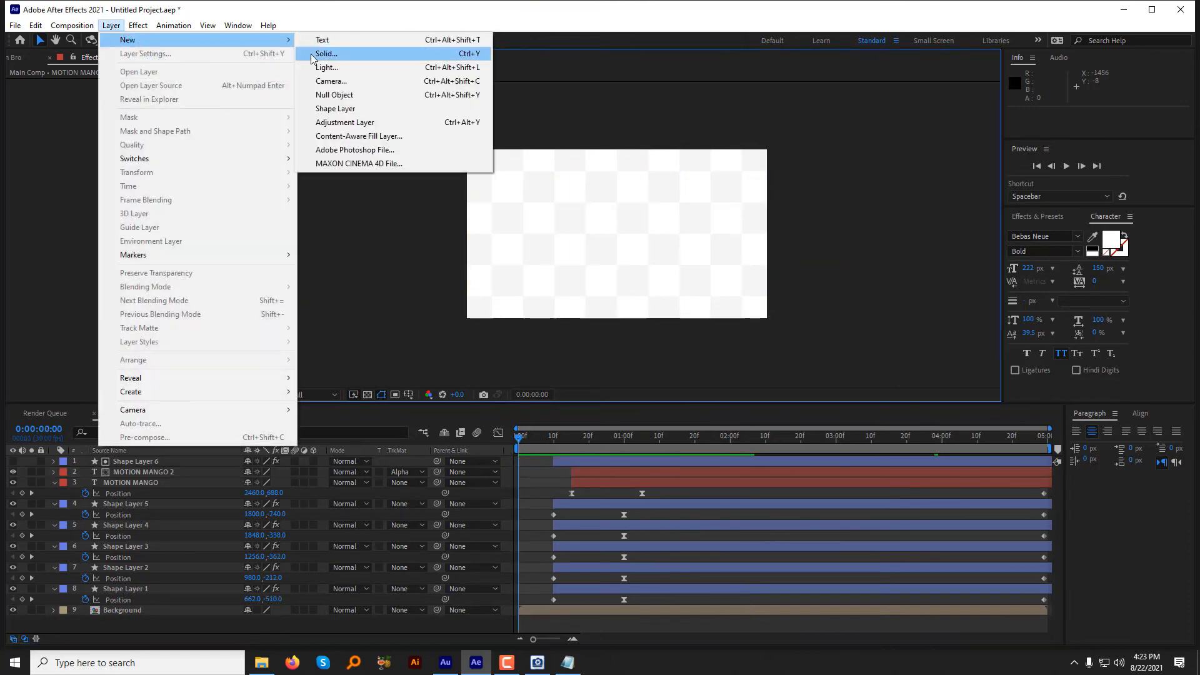
pyautogui.click(319, 53)
pyautogui.click(874, 346)
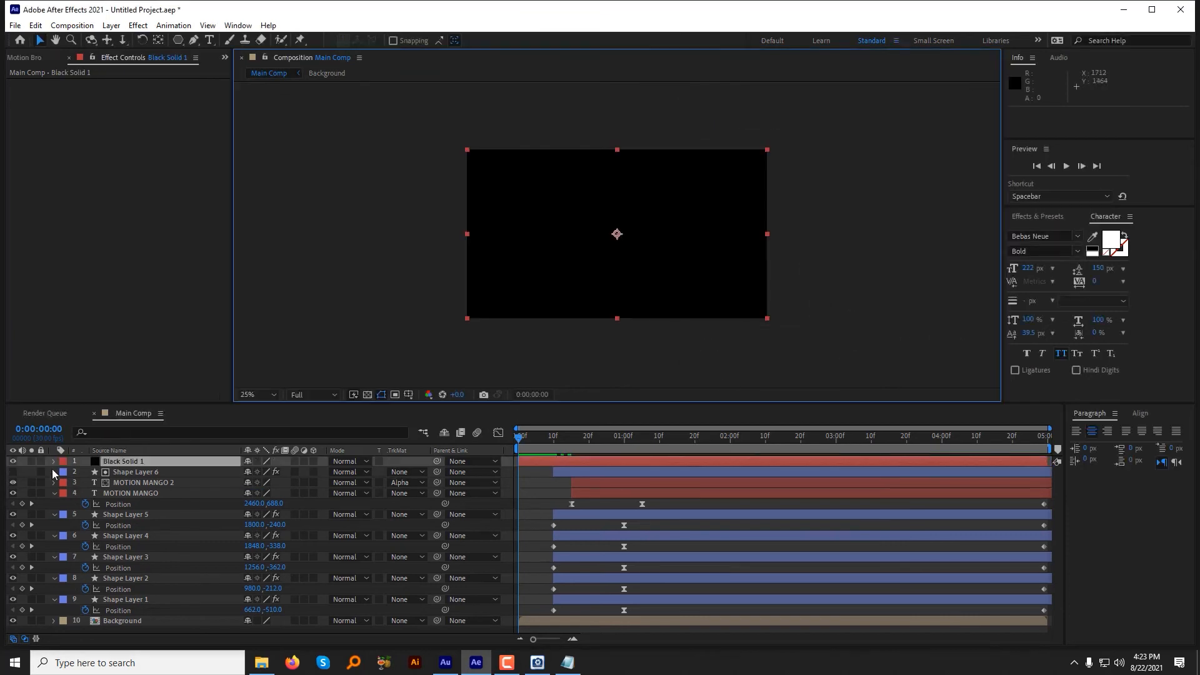
# Keyframe the black solid's Scale at 100, 100% for 0:00:00:15 and at 100, 0% for 0:00:00:00.
pyautogui.press('s')
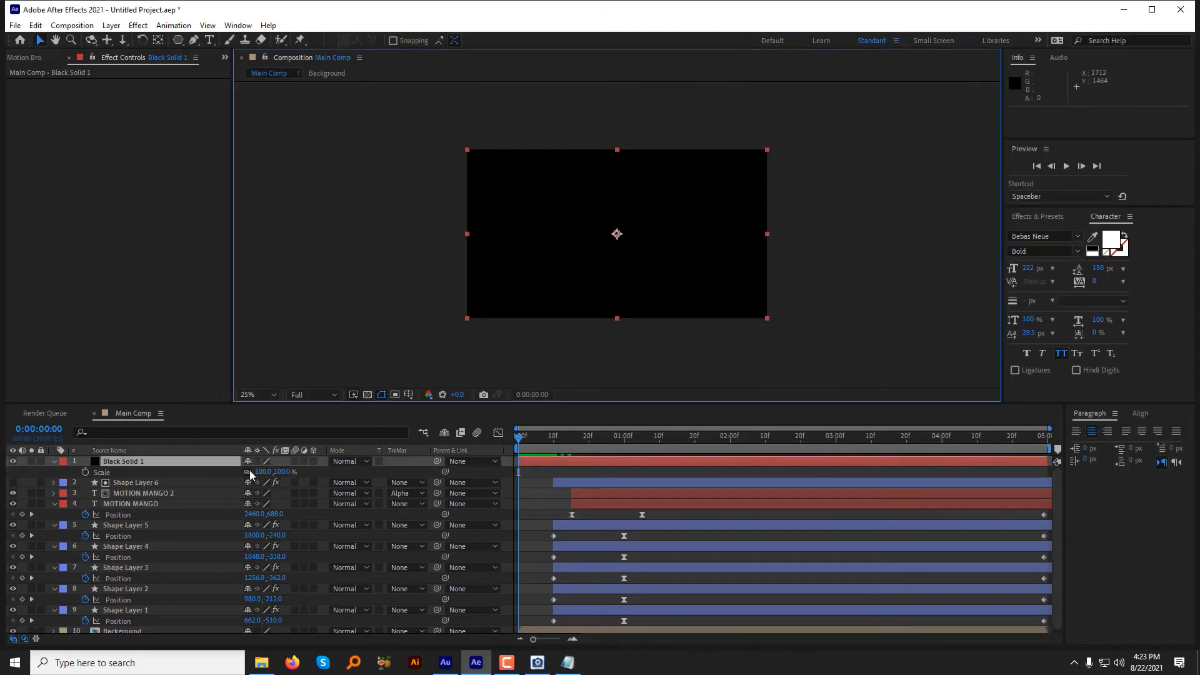
pyautogui.click(570, 440)
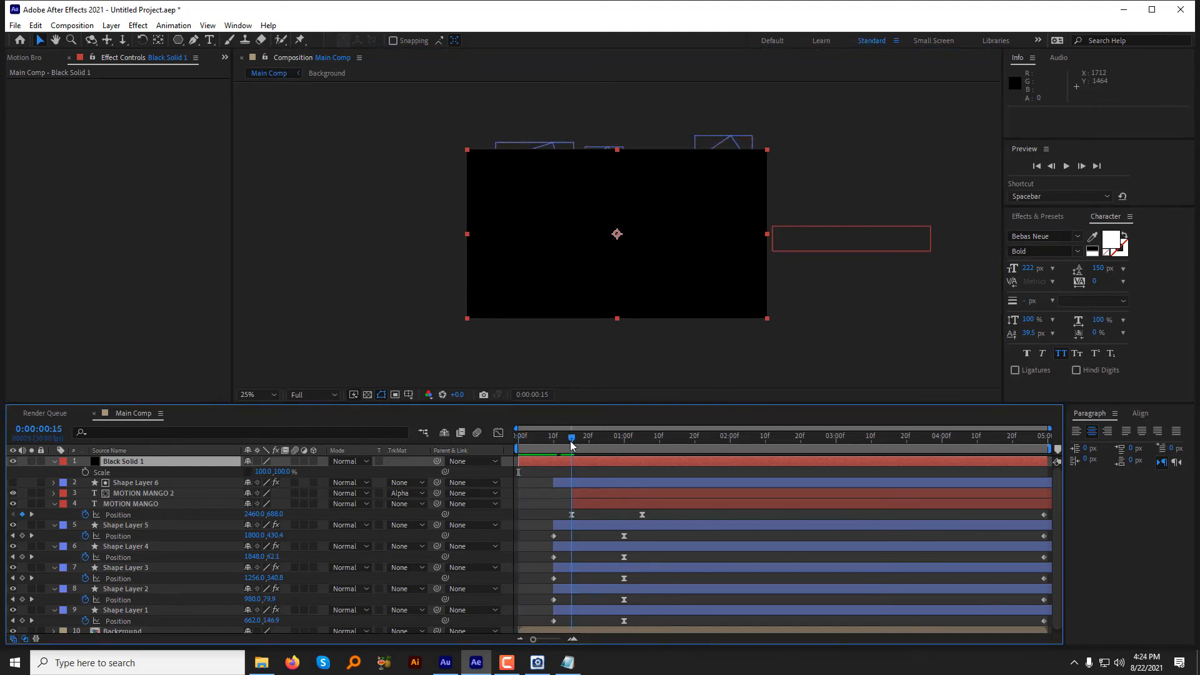
pyautogui.click(85, 472)
pyautogui.click(537, 447)
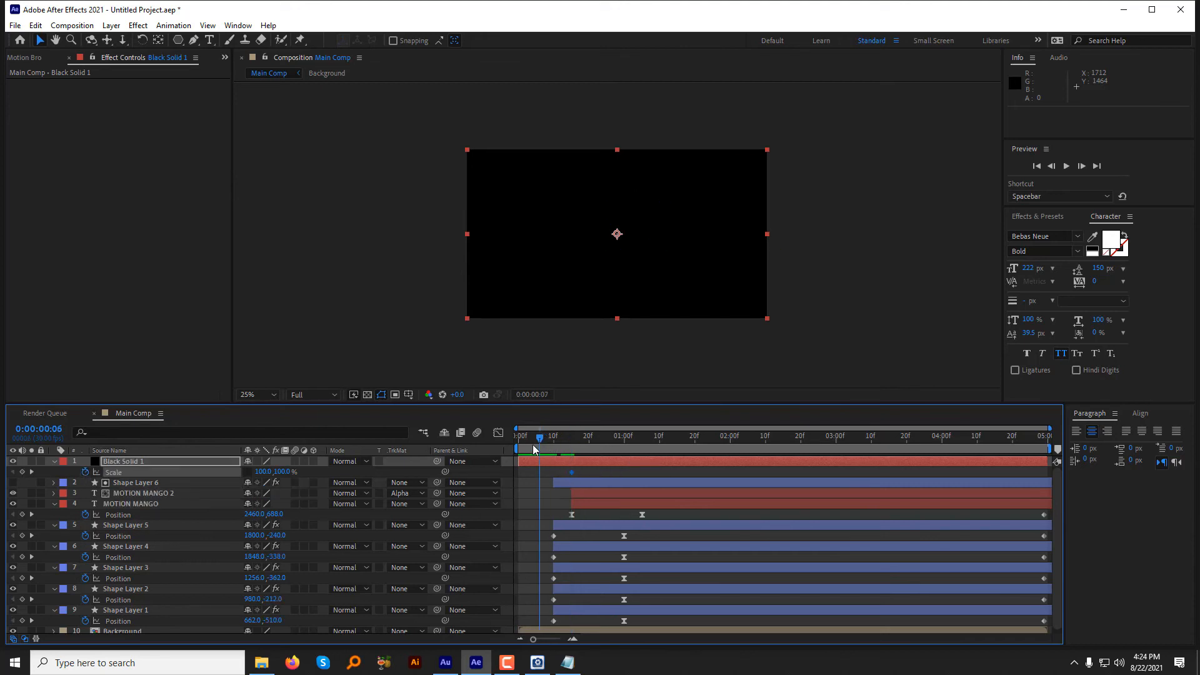
pyautogui.moveTo(534, 448); pyautogui.dragTo(505, 456)
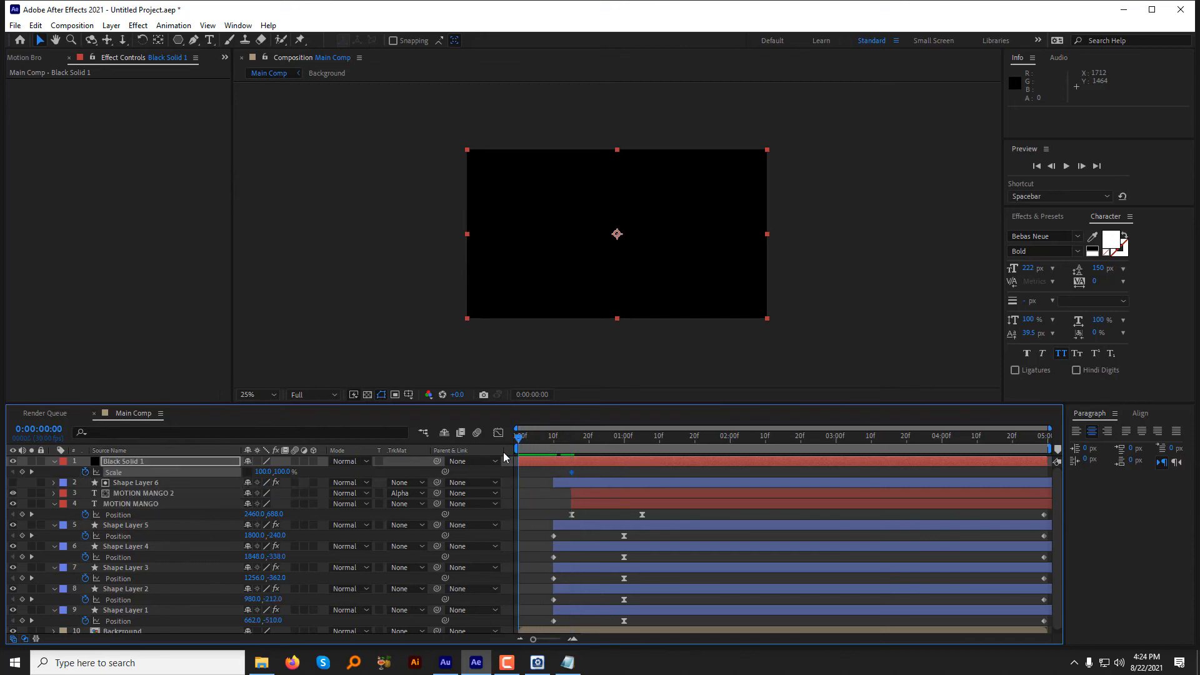
pyautogui.click(284, 472)
pyautogui.write('0')
pyautogui.press('Return')
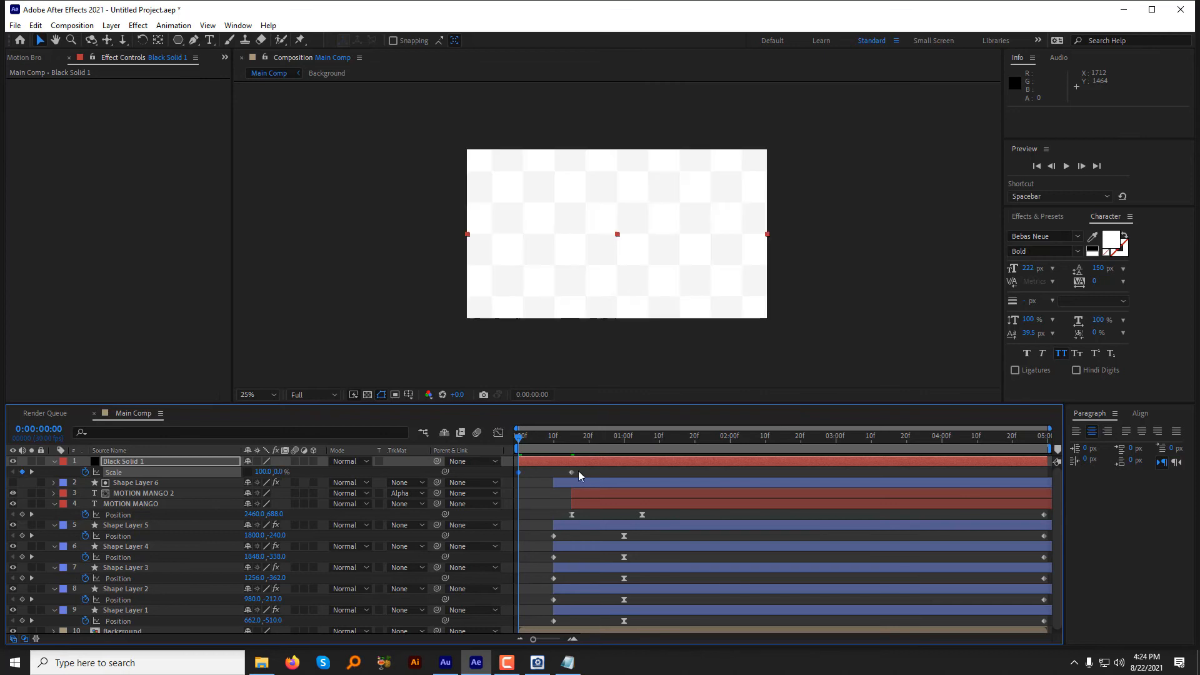
# Apply Easy Ease to the solid's two Scale keyframes and reshape their speed curve into a late, sharp peak.
pyautogui.rightClick(518, 473)
pyautogui.moveTo(617, 631)
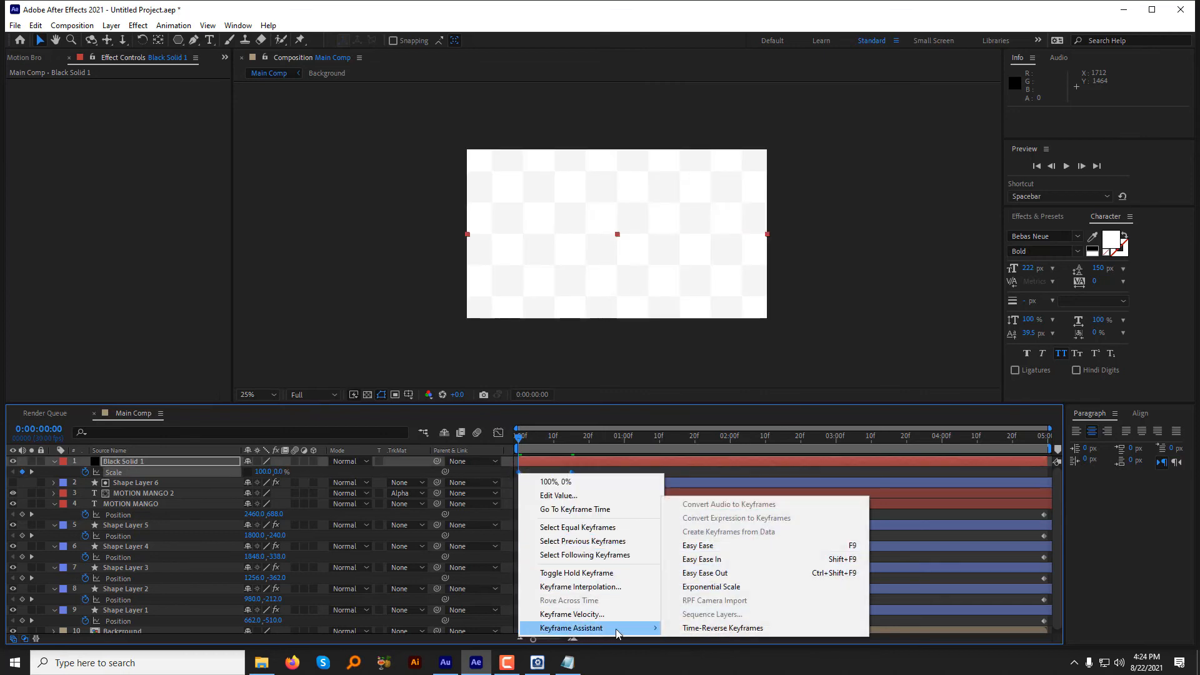
pyautogui.click(709, 548)
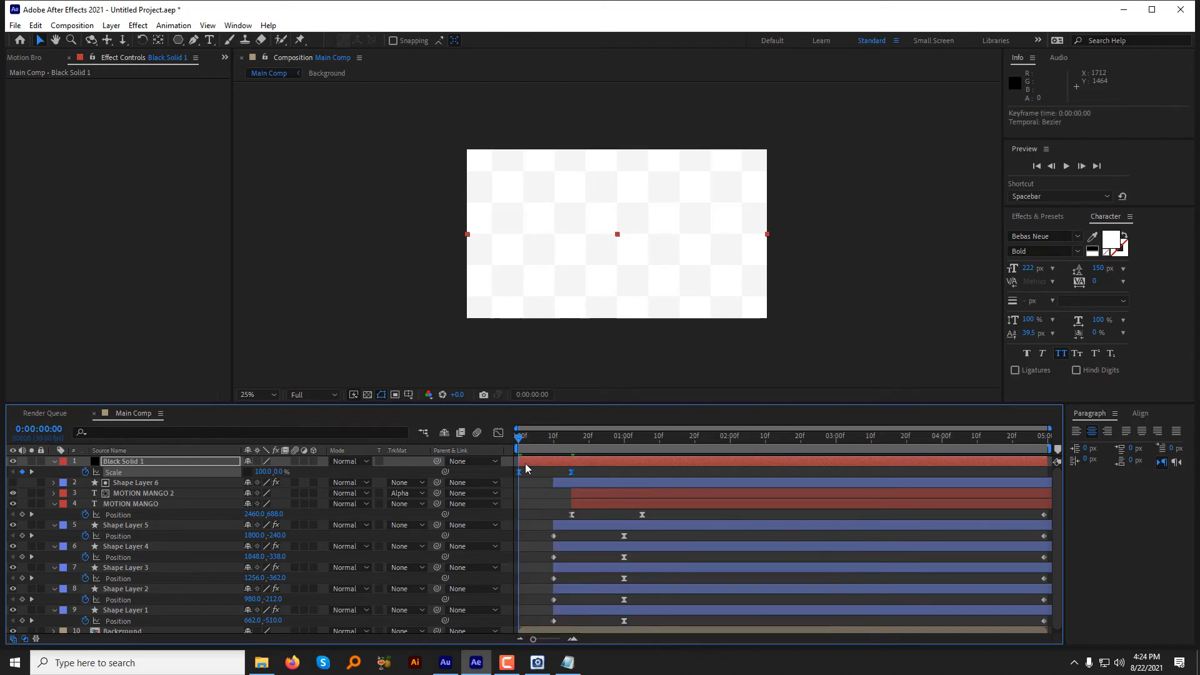
pyautogui.click(497, 433)
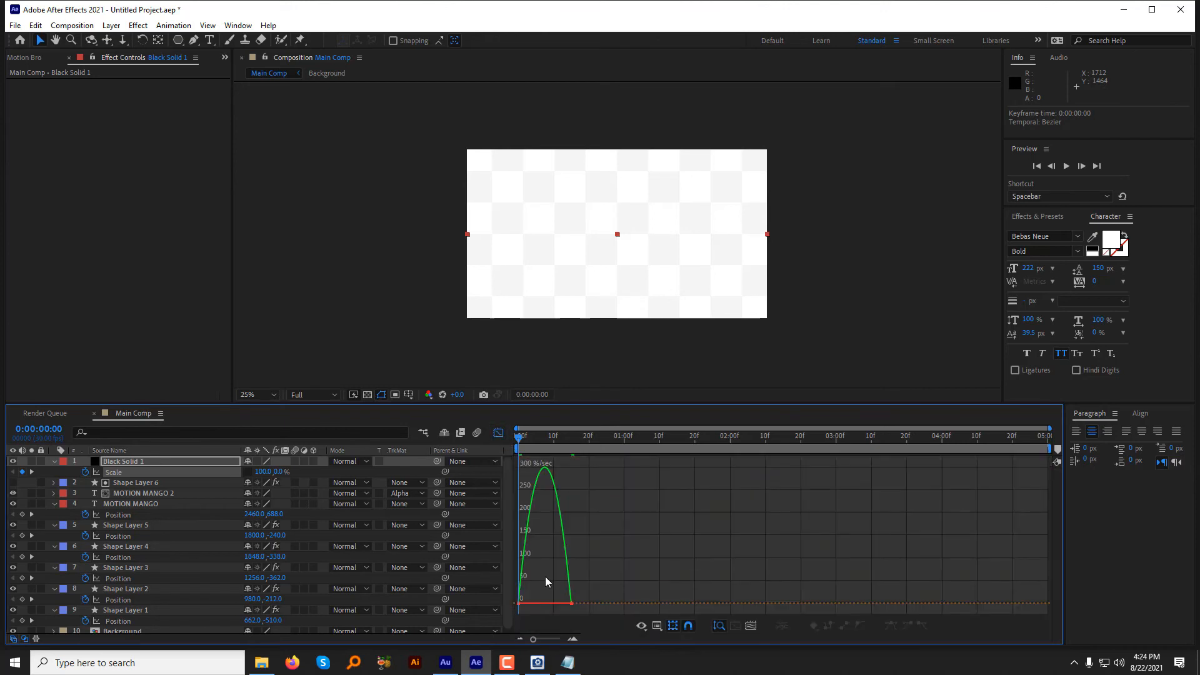
pyautogui.moveTo(544, 594)
pyautogui.mouseDown()
pyautogui.moveTo(509, 620)
pyautogui.moveTo(557, 605)
pyautogui.mouseUp()
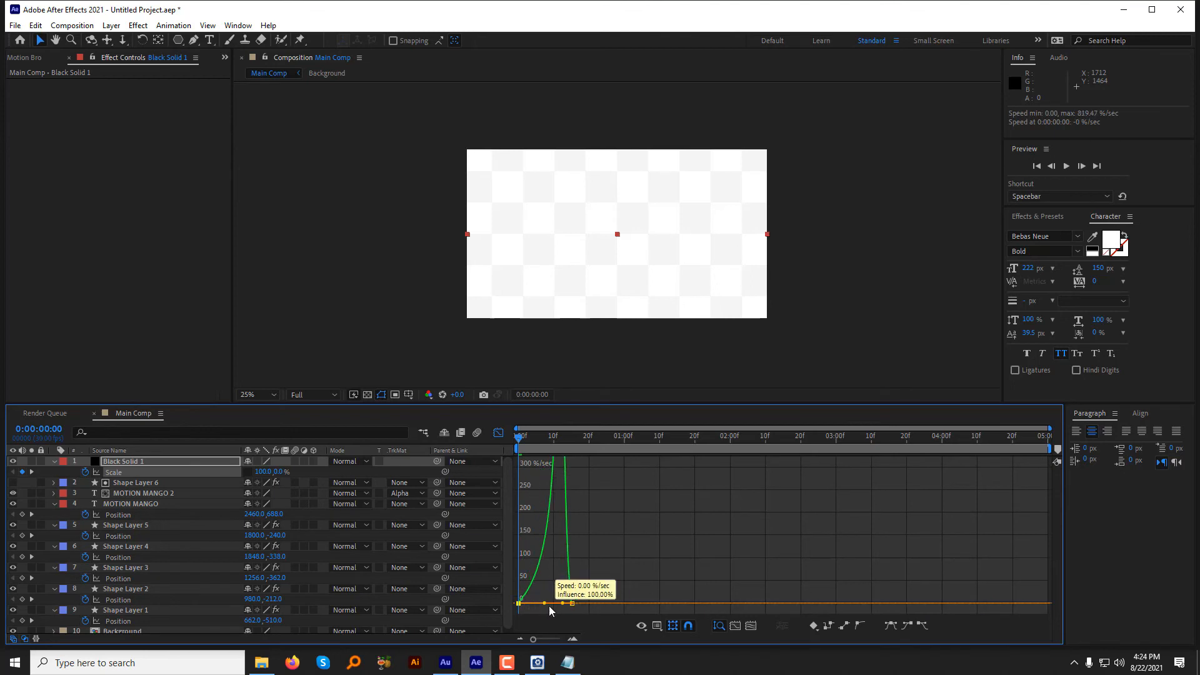
pyautogui.click(498, 432)
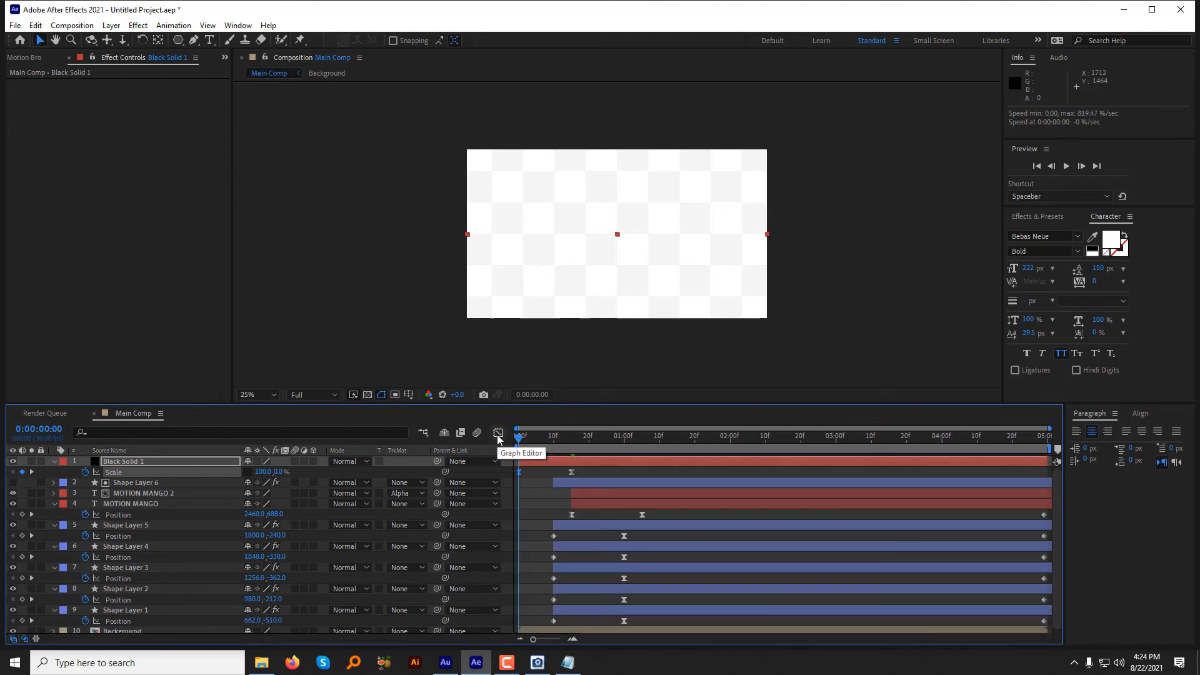
# Set the black solid's blending mode to Stencil Alpha and preview the composition.
pyautogui.click(346, 461)
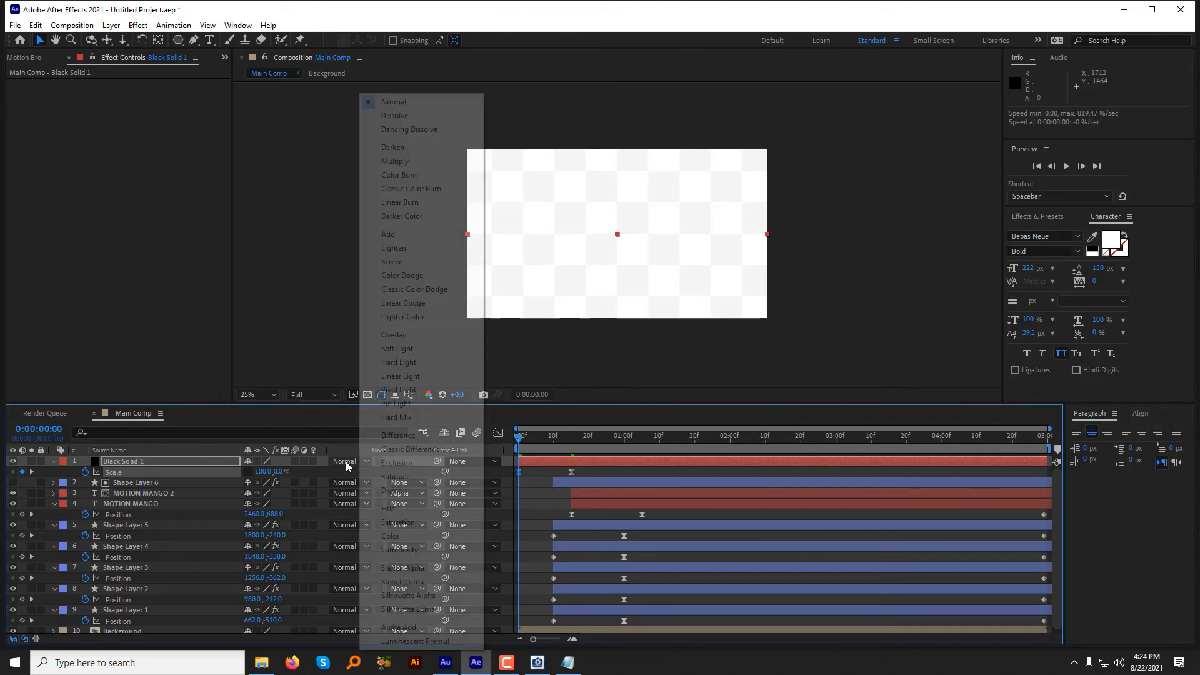
pyautogui.click(385, 568)
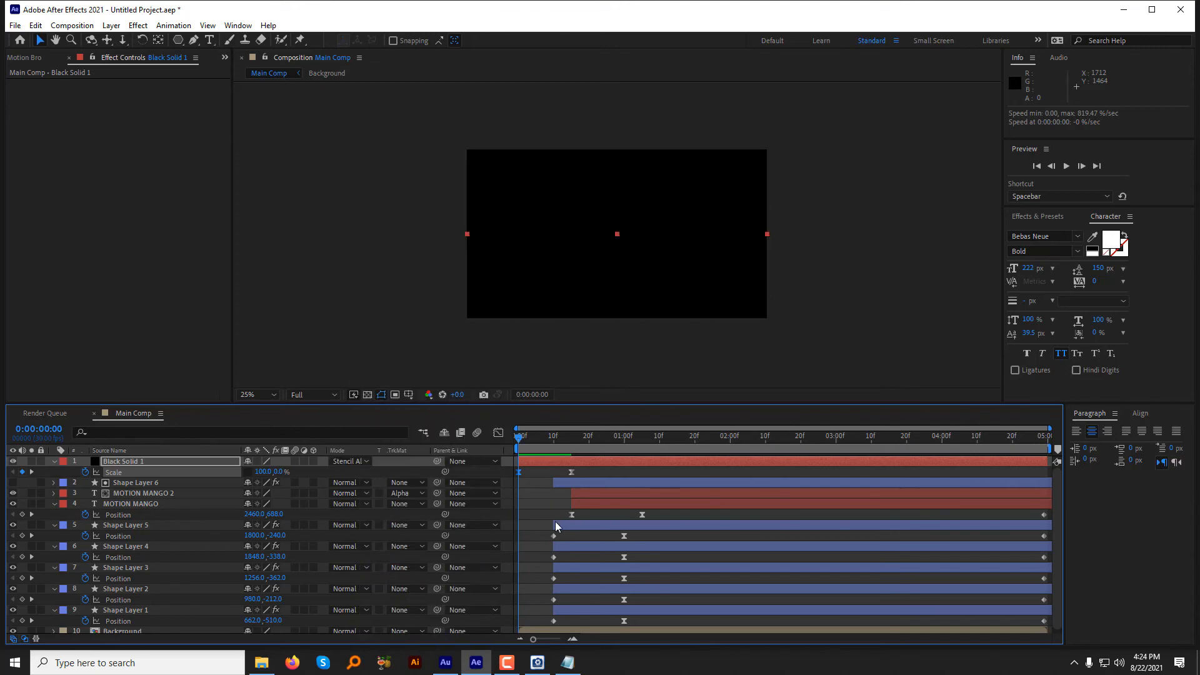
pyautogui.press('space')
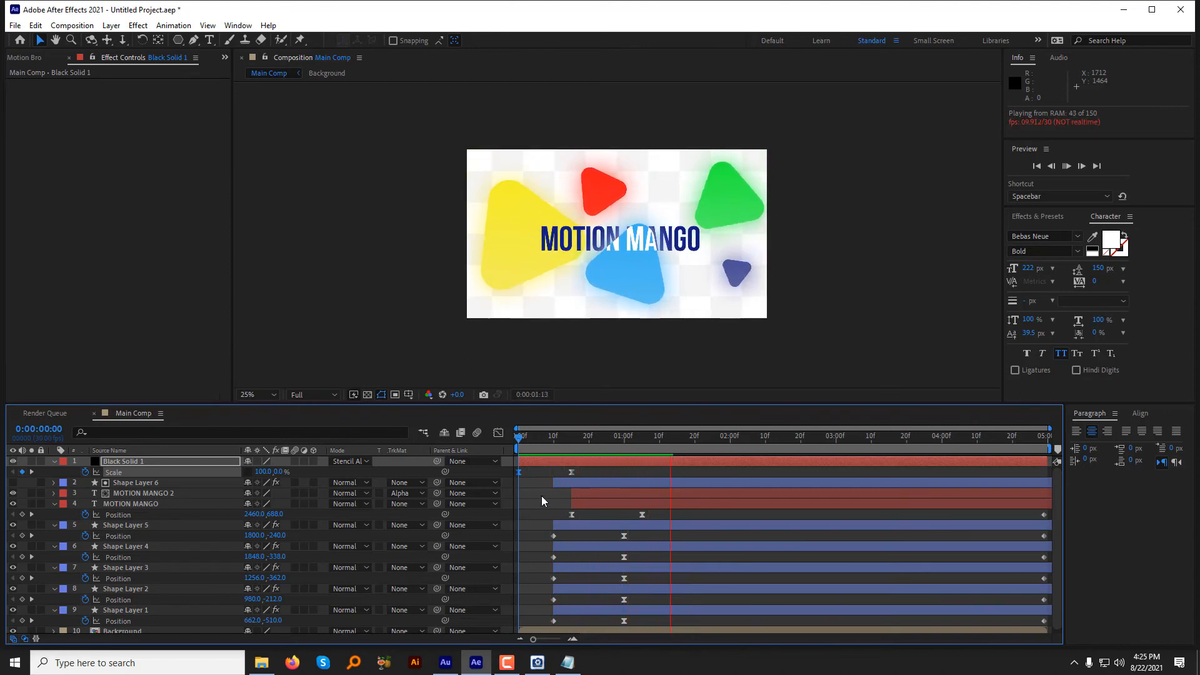
pyautogui.press('space')
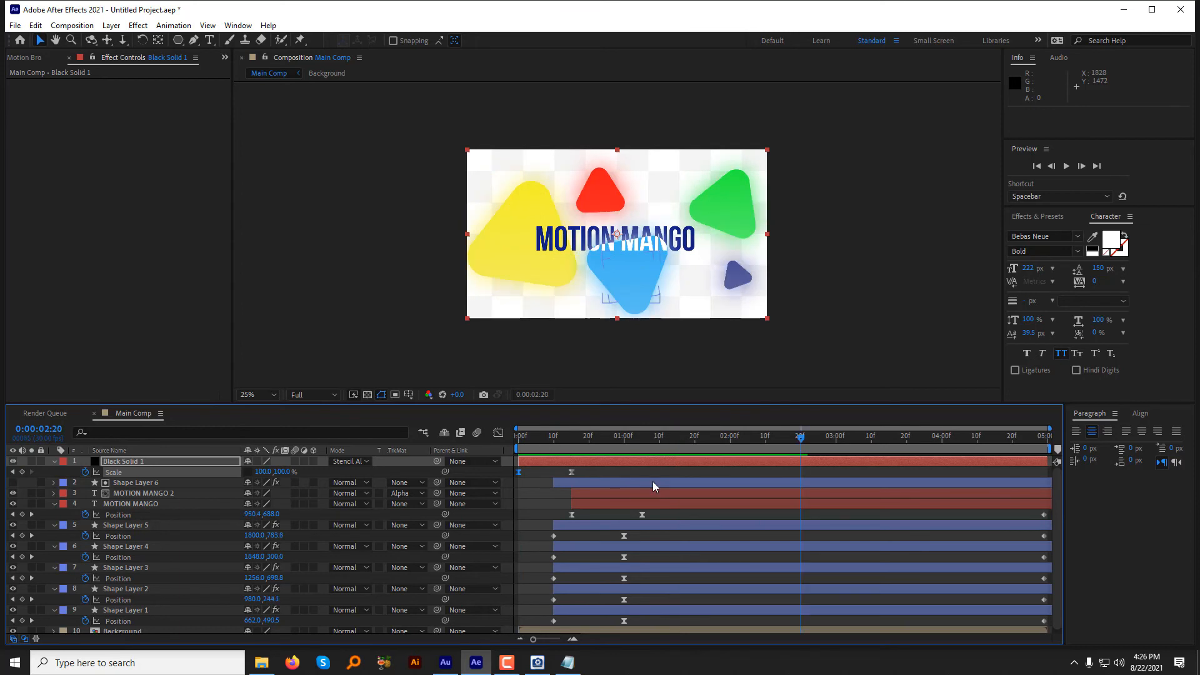
# Shift all layers except the black solid and Background 5 frames later, starting the shape layers at 0:00:00:15, and preview the composition.
pyautogui.hotkey('ctrl', 'a')
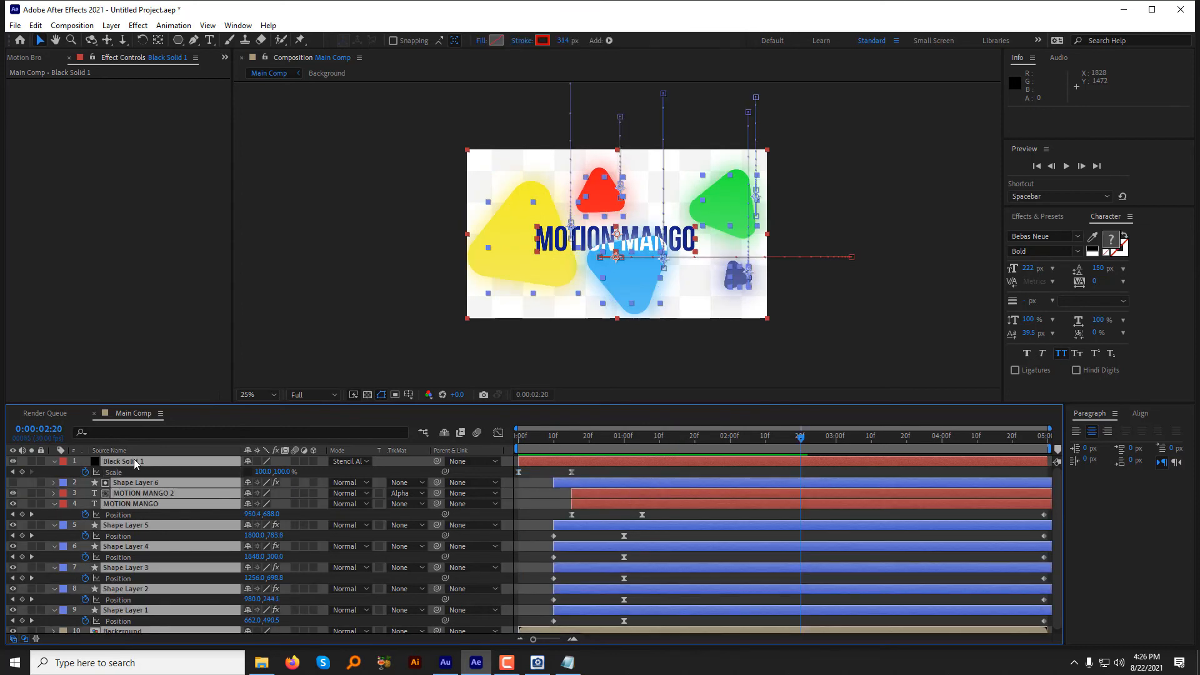
pyautogui.keyDown('ctrl'); pyautogui.click(134, 461); pyautogui.keyUp('ctrl')
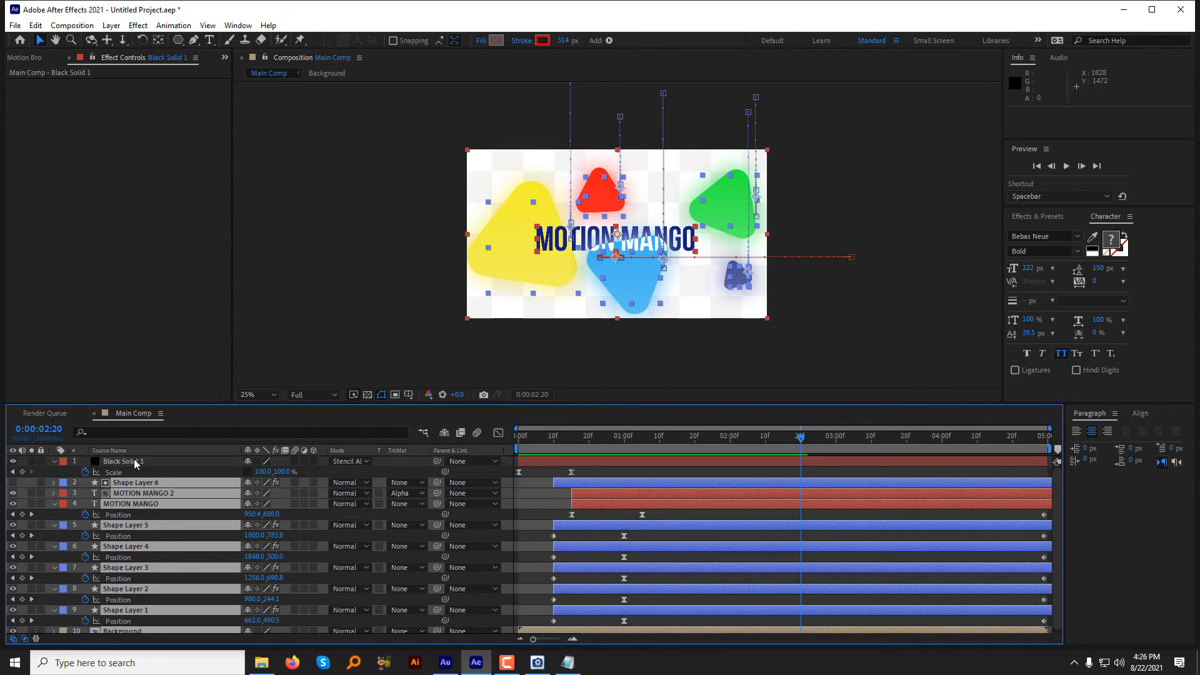
pyautogui.keyDown('ctrl'); pyautogui.click(110, 630); pyautogui.keyUp('ctrl')
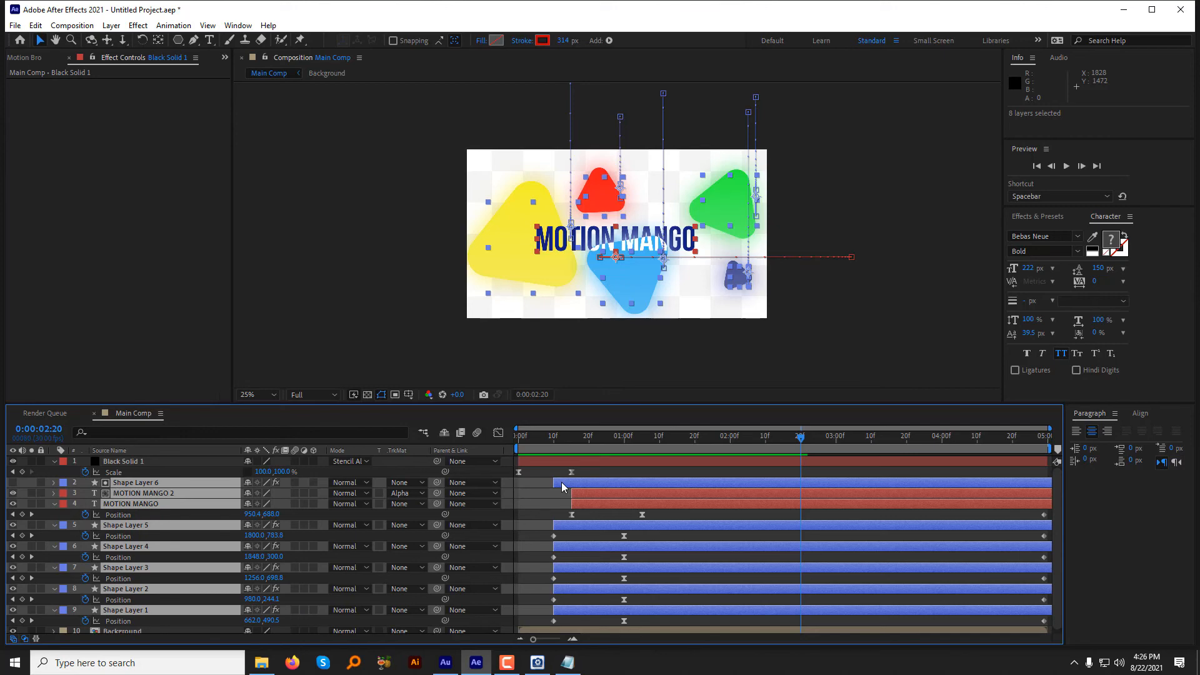
pyautogui.moveTo(563, 487); pyautogui.dragTo(581, 494)
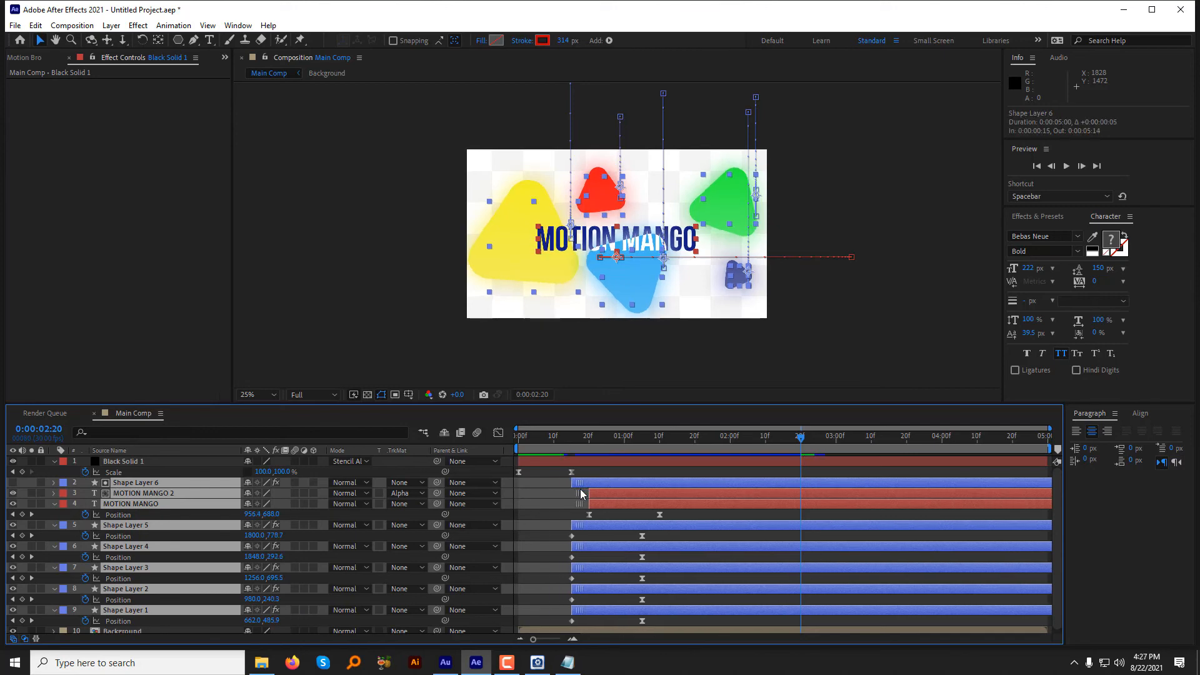
pyautogui.click(543, 470)
pyautogui.press('space')
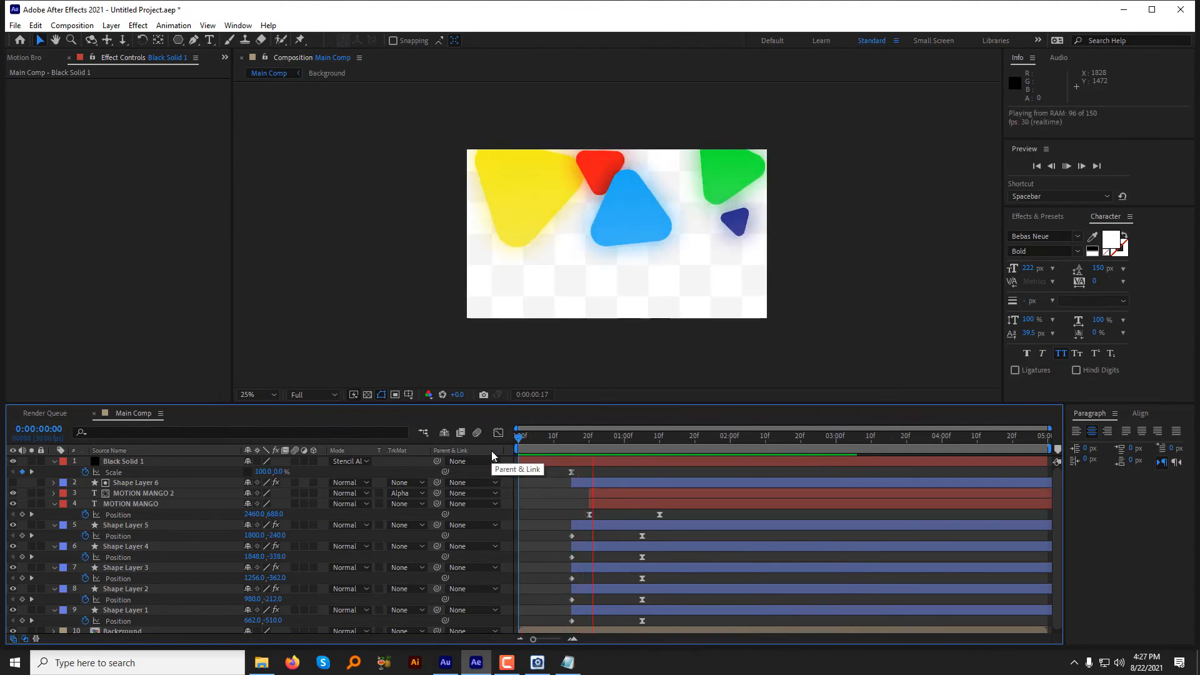
pyautogui.press('space')
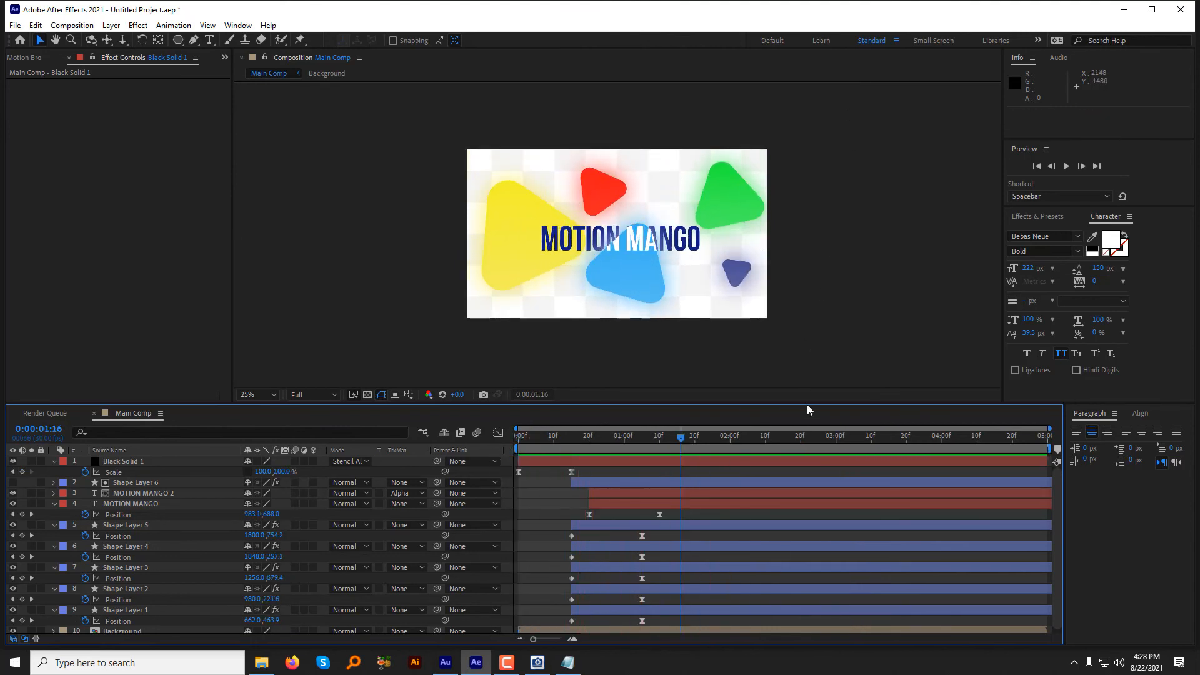
# Stagger the Position keyframes of Shape Layers 5 to 1 at different later times, with Shape Layer 1's first keyframe at 0:00:01:01.
pyautogui.click(623, 526)
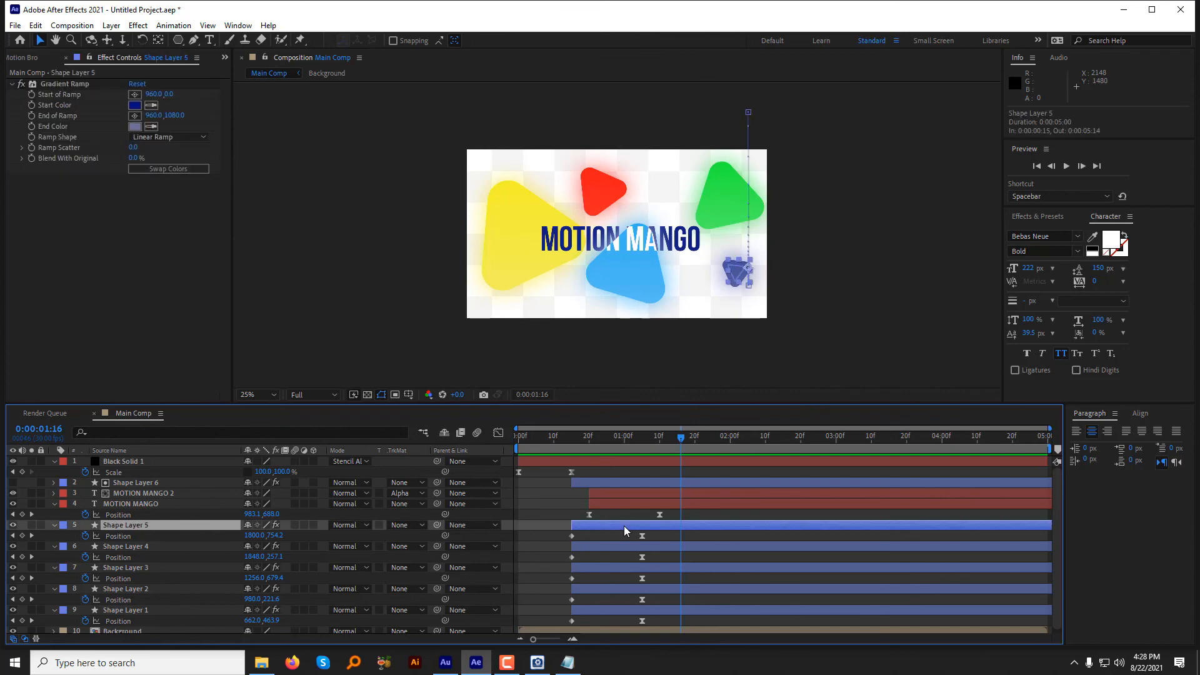
pyautogui.click(642, 536)
pyautogui.moveTo(654, 538); pyautogui.dragTo(569, 581)
pyautogui.click(675, 537)
pyautogui.click(632, 557)
pyautogui.moveTo(571, 579); pyautogui.dragTo(653, 601)
pyautogui.click(656, 580)
pyautogui.click(654, 601)
pyautogui.moveTo(651, 617); pyautogui.dragTo(628, 628)
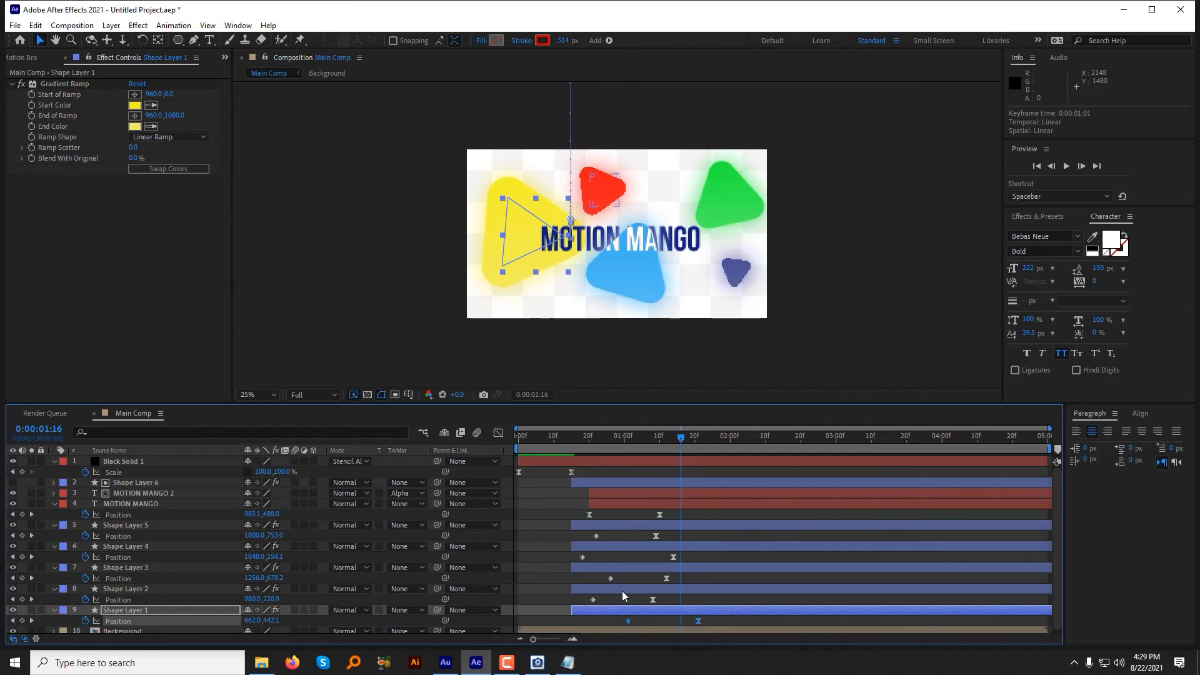
# Reveal Shape Layer 6's Position keyframes and move the first one to 0:00:00:21, in line with Shape Layer 2's first keyframe.
pyautogui.click(625, 570)
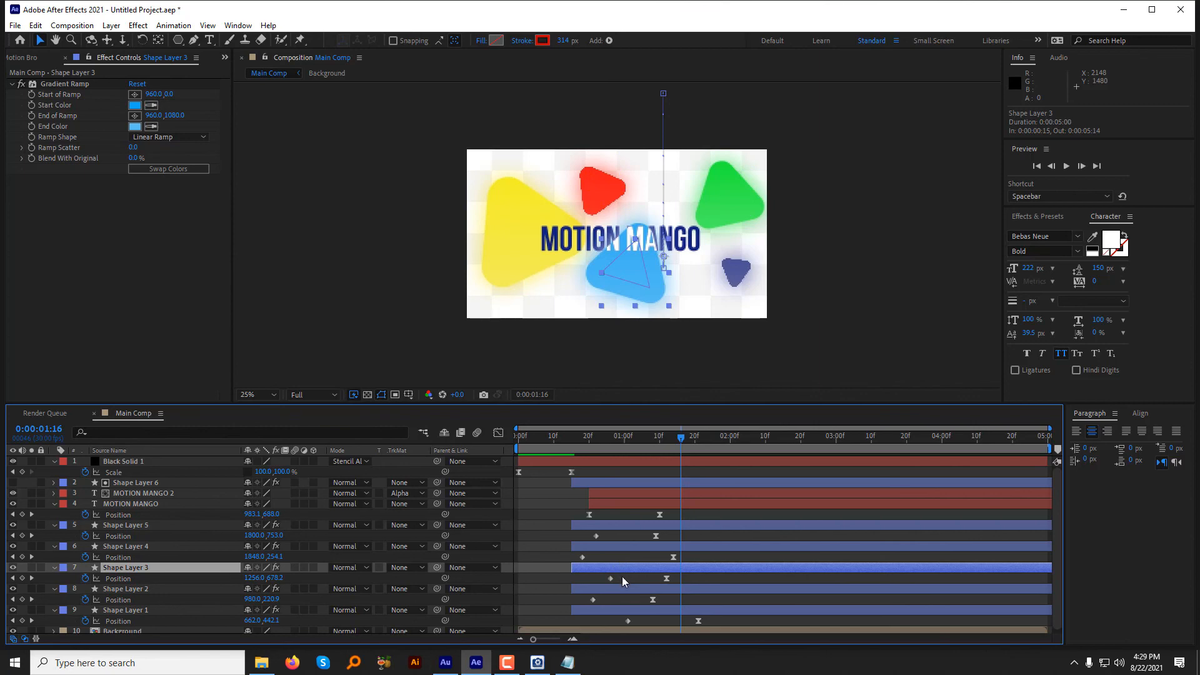
pyautogui.click(627, 482)
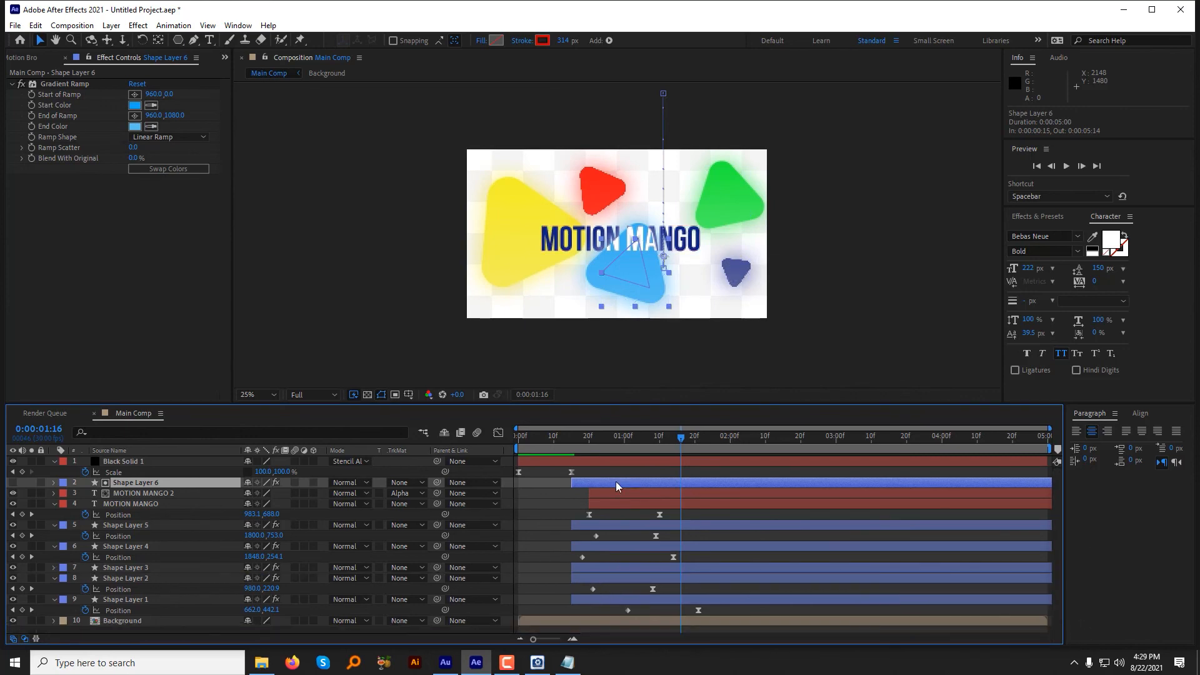
pyautogui.moveTo(598, 492); pyautogui.dragTo(620, 485)
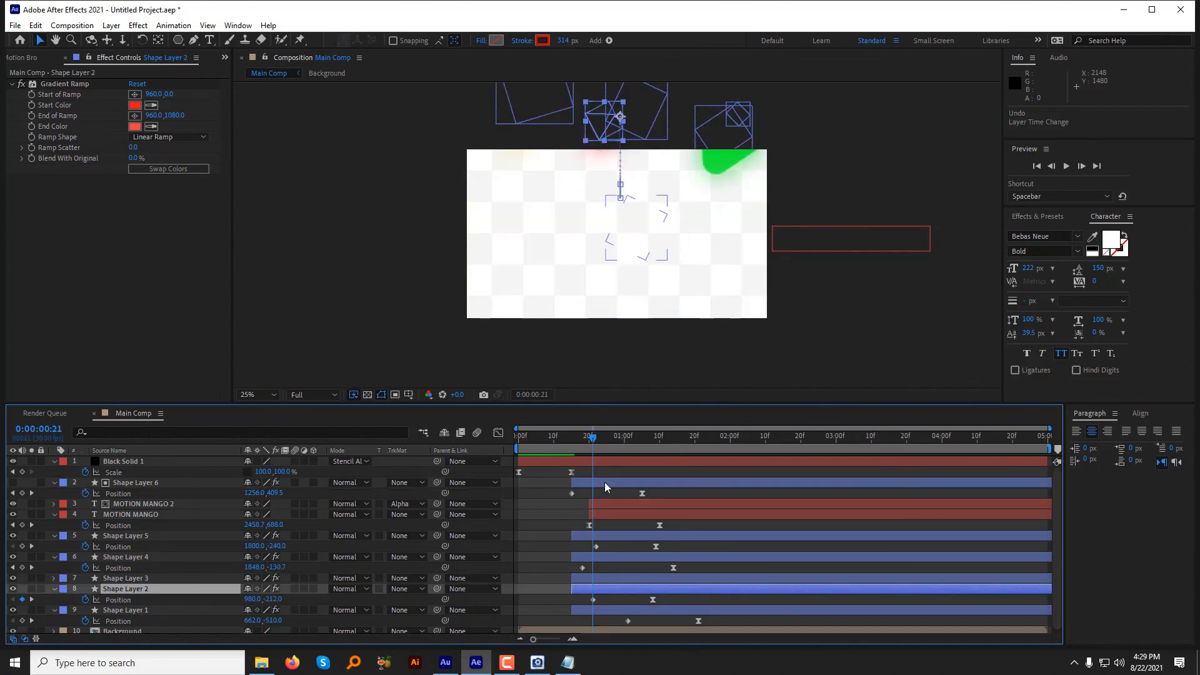
pyautogui.click(569, 497)
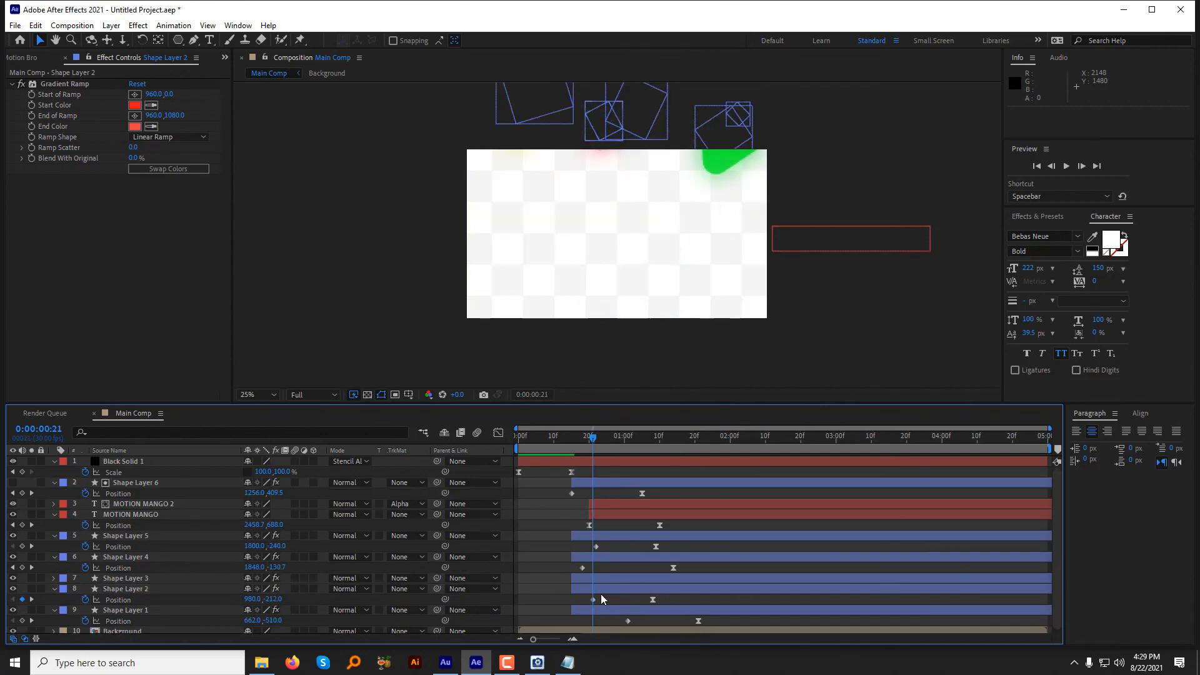
pyautogui.click(601, 598)
pyautogui.click(571, 493)
pyautogui.moveTo(571, 493); pyautogui.dragTo(590, 493)
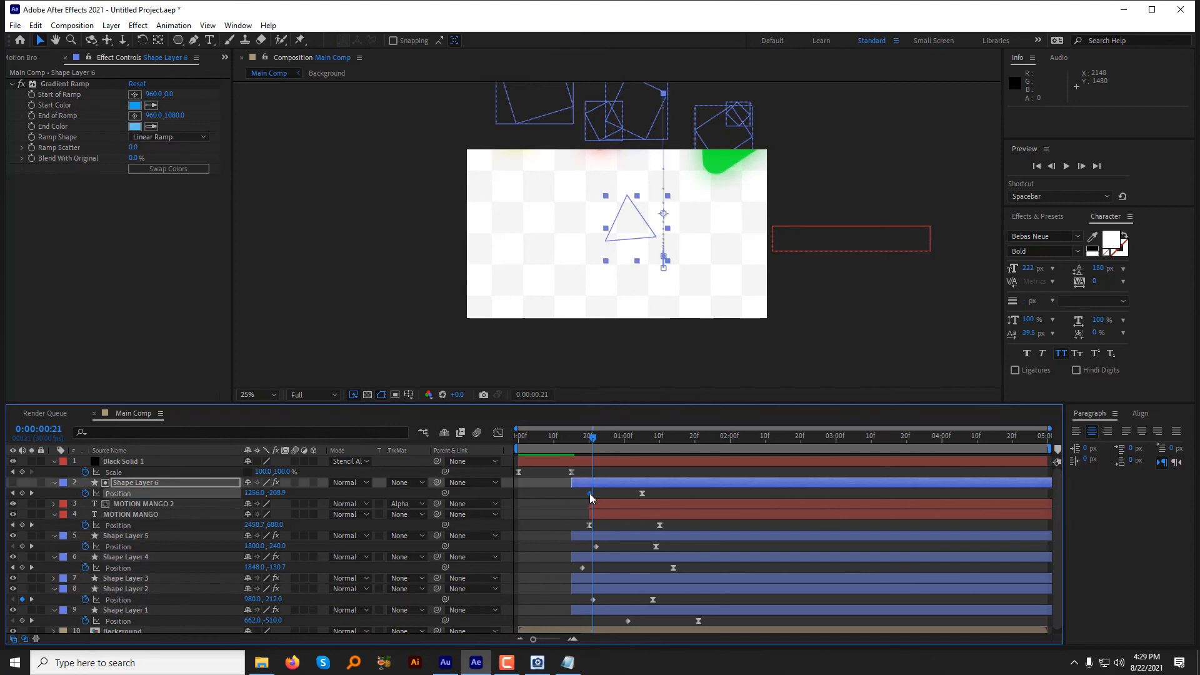
# Move Shape Layer 6's second Position keyframe to 0:00:01:08 and preview the composition.
pyautogui.click(651, 445)
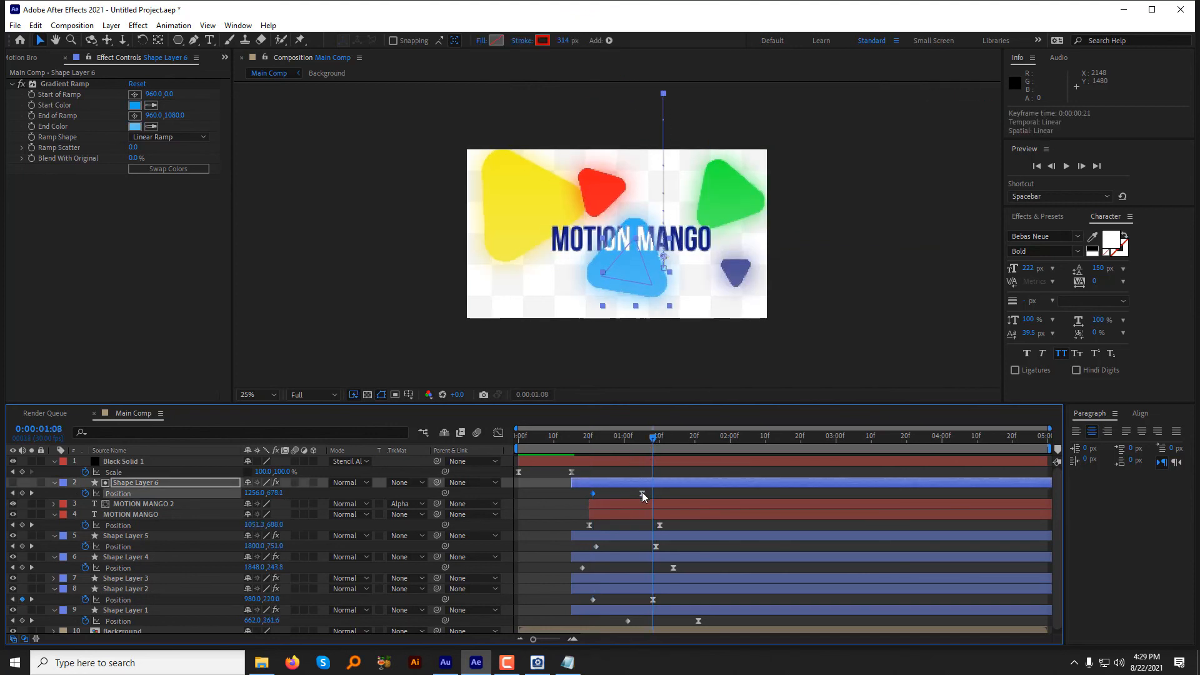
pyautogui.moveTo(642, 493); pyautogui.dragTo(656, 494)
pyautogui.click(673, 490)
pyautogui.press('space')
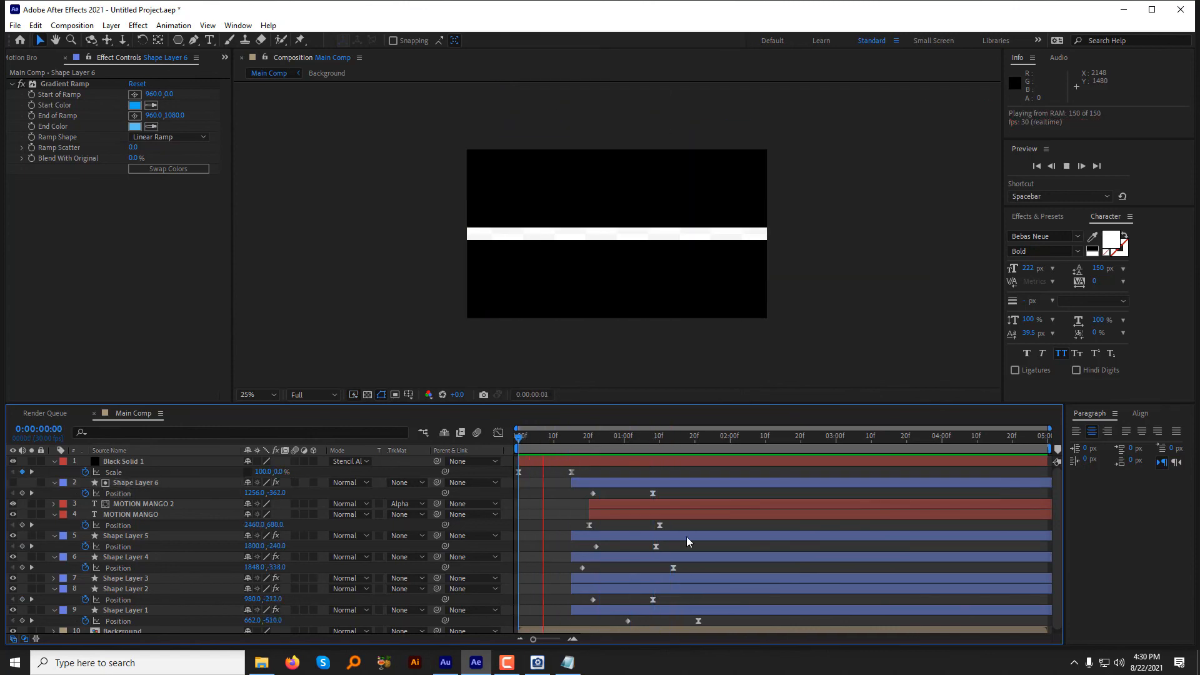